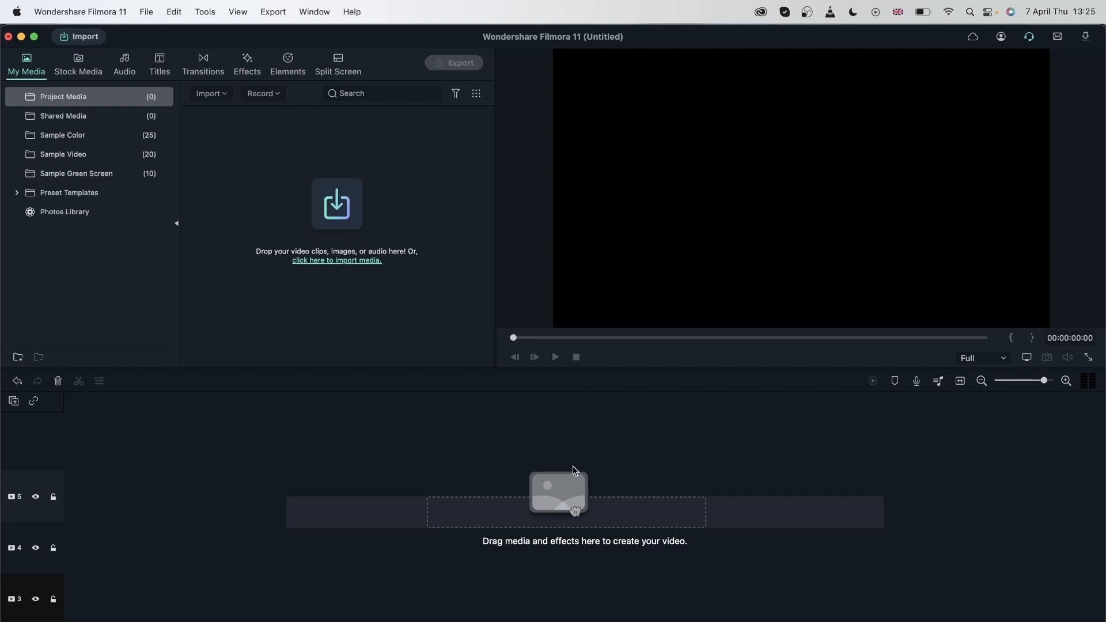
# - Search the Pixabay stock videos for "green screens"
pyautogui.click(92, 70)
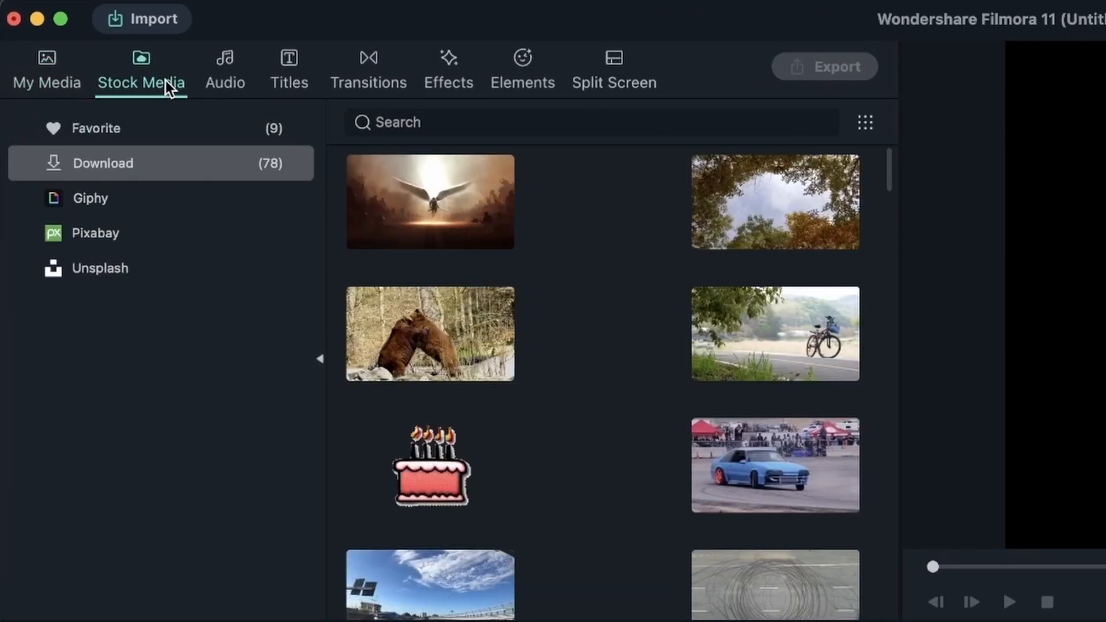
pyautogui.click(137, 240)
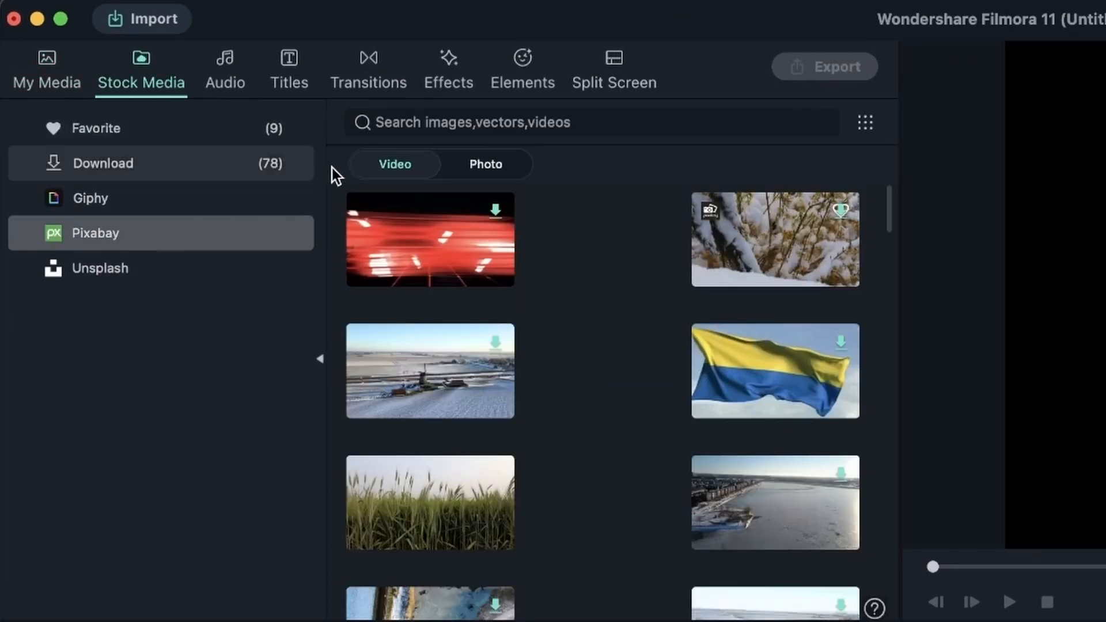
pyautogui.click(415, 119)
pyautogui.write('green scree')
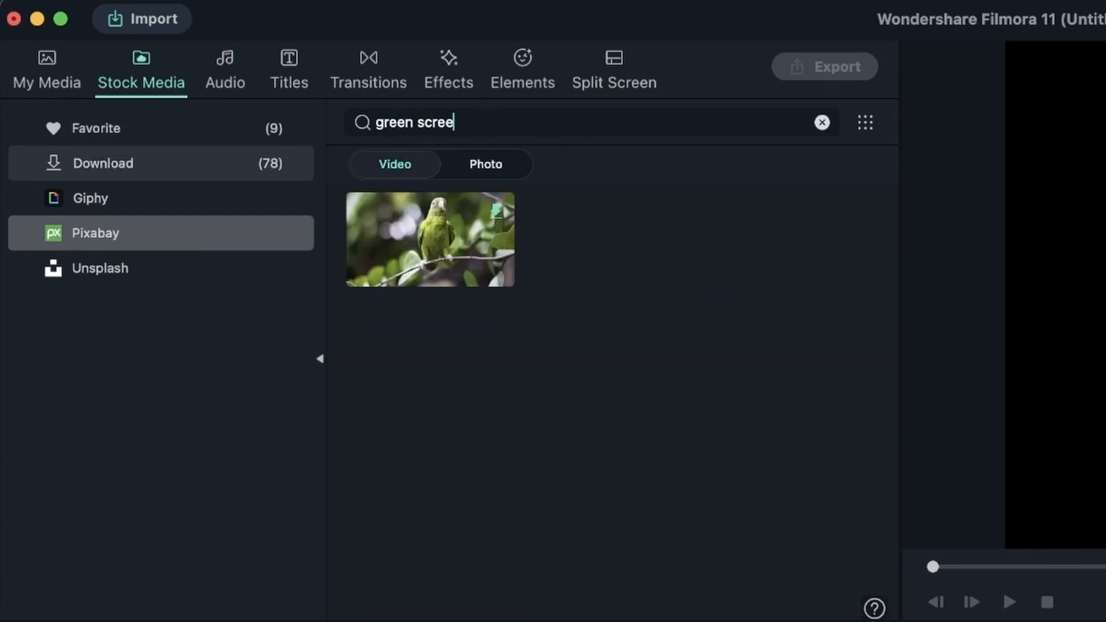
pyautogui.write('ns')
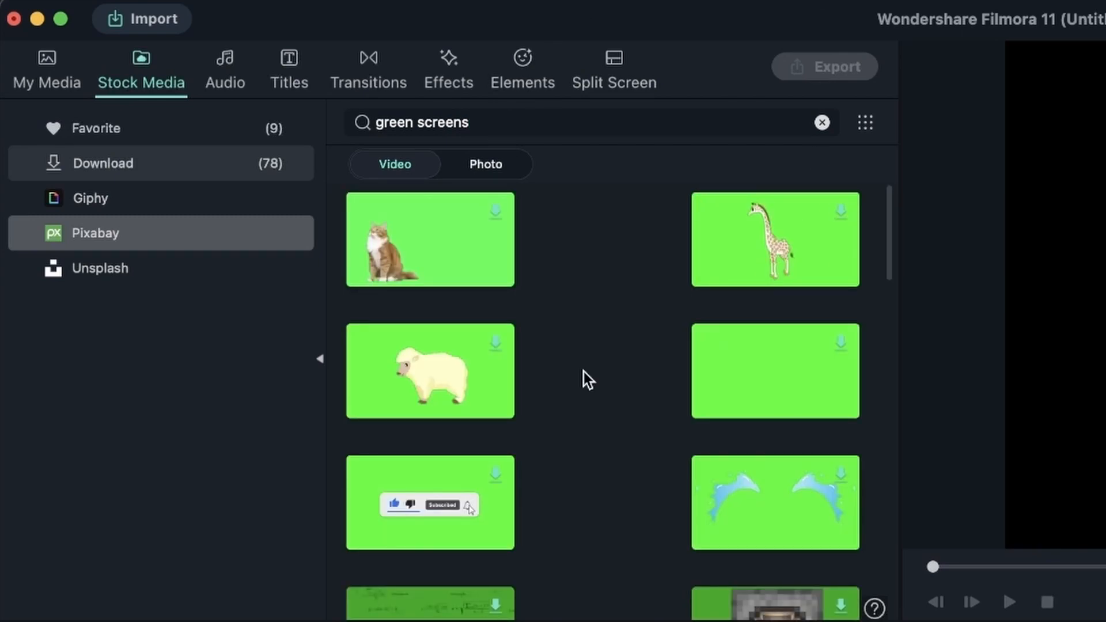
pyautogui.moveTo(716, 338)
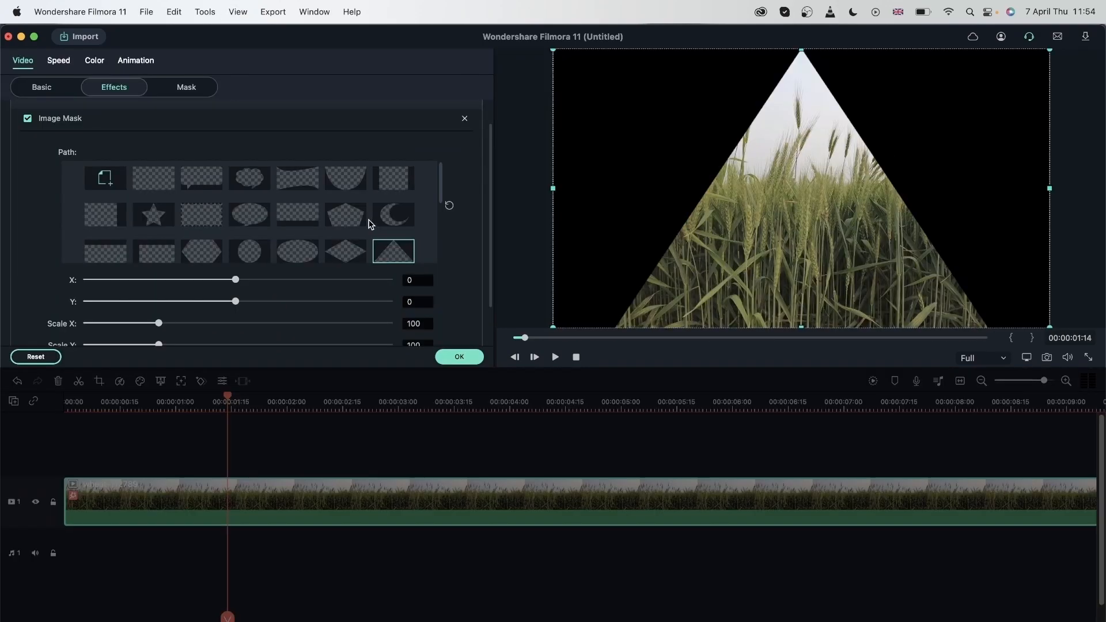
# - Try several Image Mask shapes on the wheat field clip, including the five-petal flower, and choose the right-pointing arrow
pyautogui.scroll(-3, 369, 224)
pyautogui.click(358, 248)
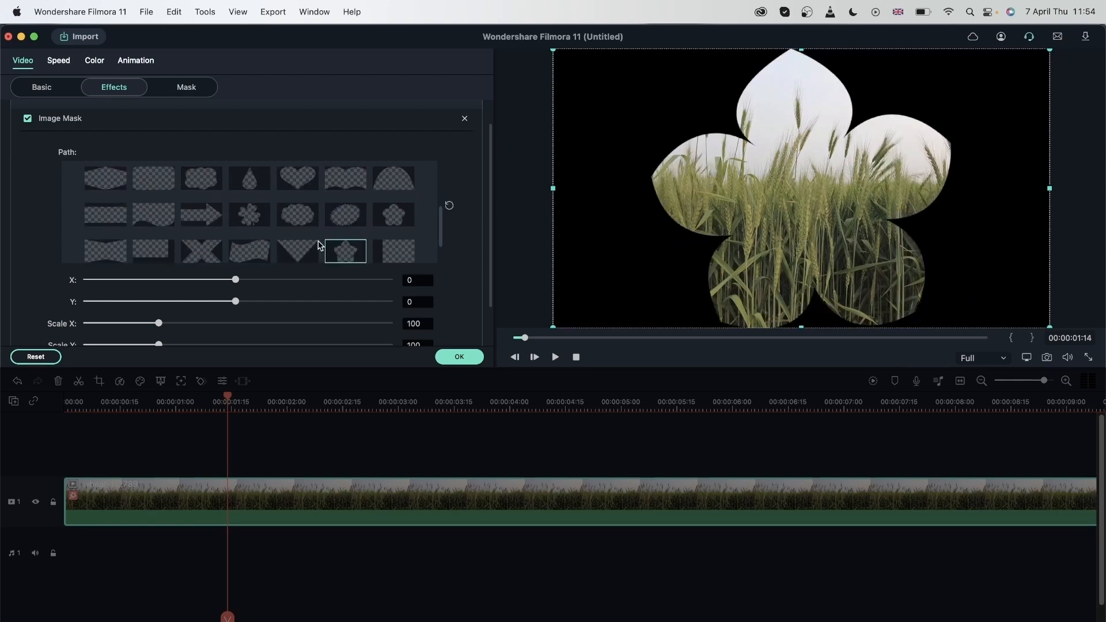
pyautogui.click(248, 214)
pyautogui.click(406, 220)
pyautogui.scroll(-2, 259, 236)
pyautogui.click(216, 217)
pyautogui.click(214, 191)
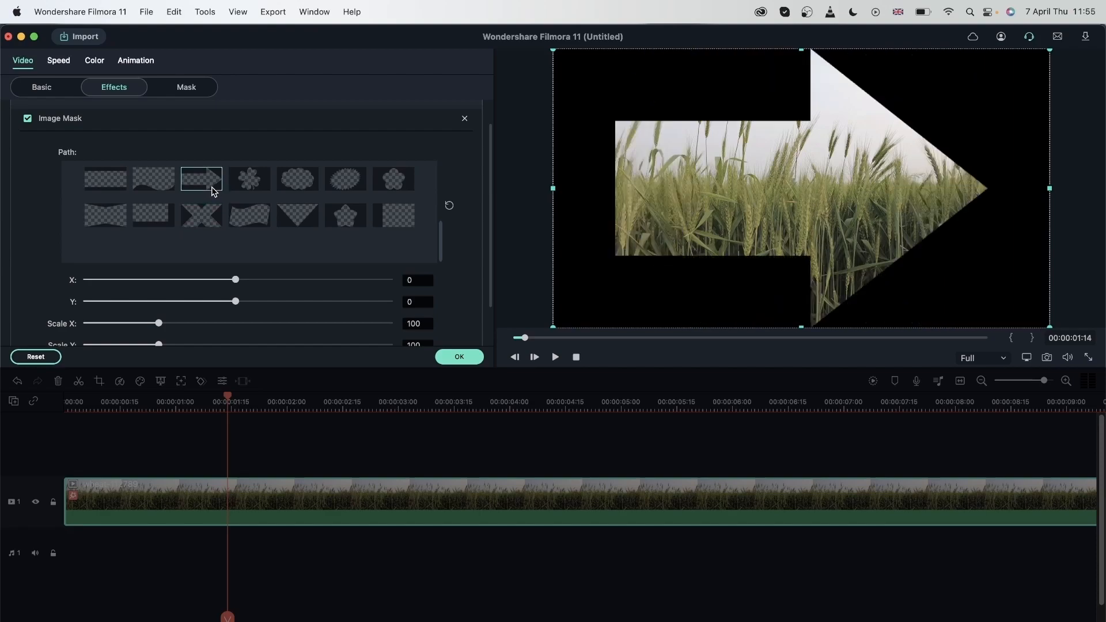
pyautogui.scroll(4, 242, 198)
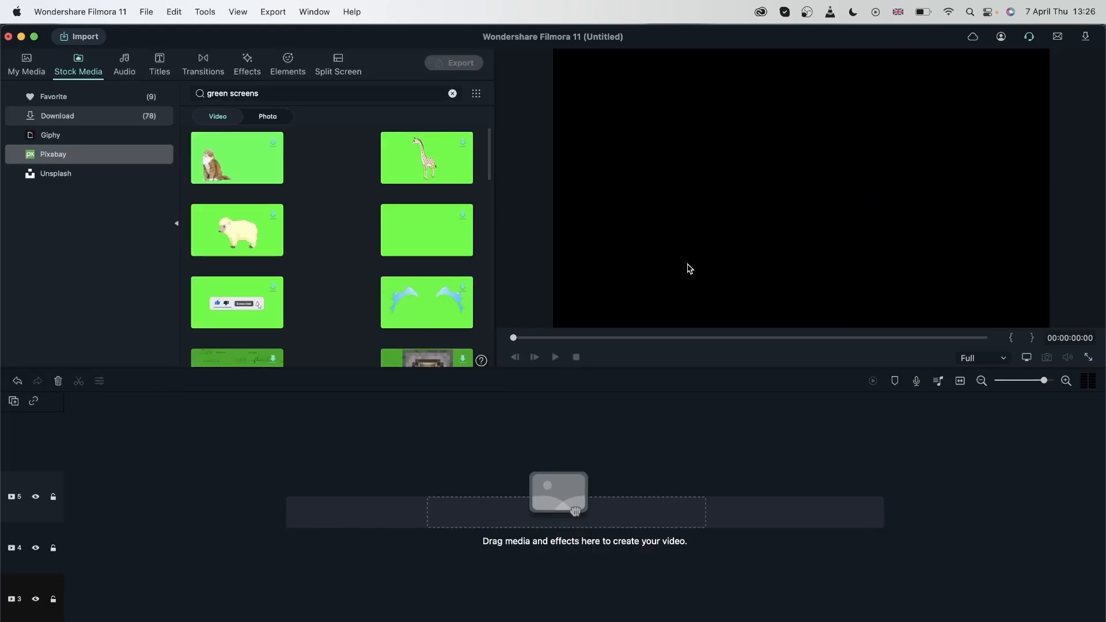
# - Preview the green-screen sheep video, place it at the start of the timeline and delete the empty tracks
pyautogui.click(277, 218)
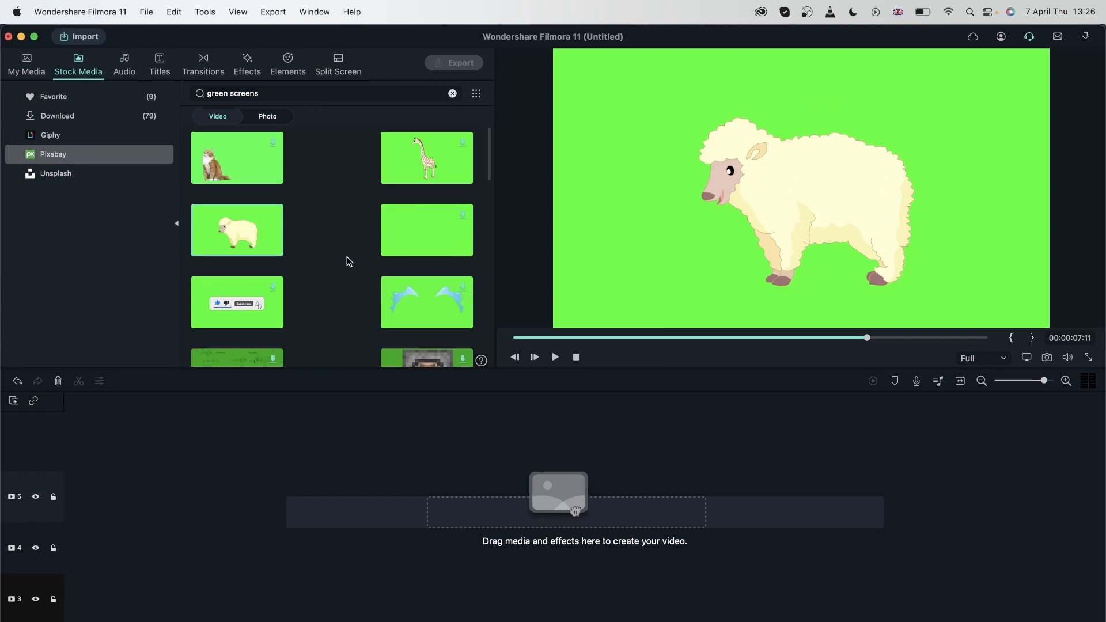
pyautogui.moveTo(257, 231); pyautogui.dragTo(68, 495)
pyautogui.click(635, 424)
pyautogui.click(13, 401)
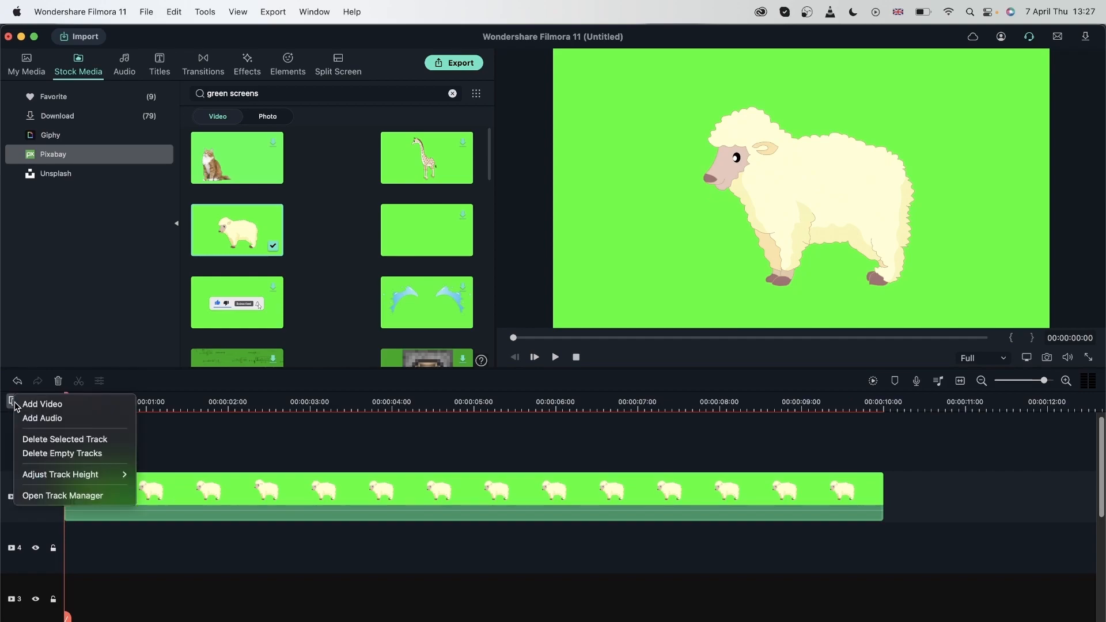
pyautogui.click(67, 453)
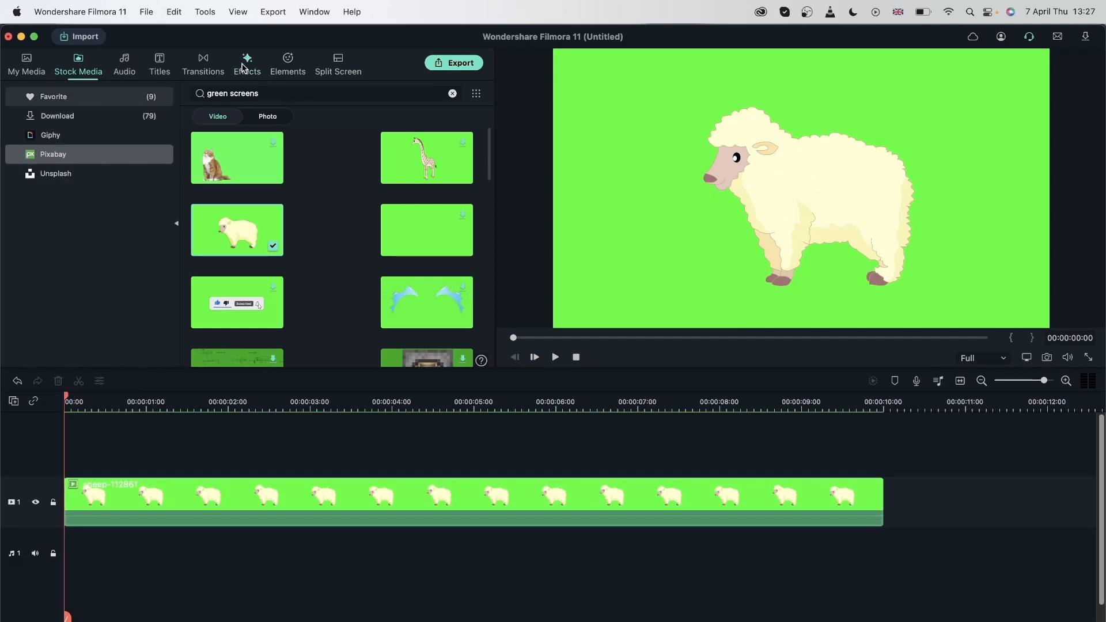
# - Apply the Image Mask effect from the Utility category to the sheep clip on the timeline
pyautogui.click(241, 68)
pyautogui.click(17, 137)
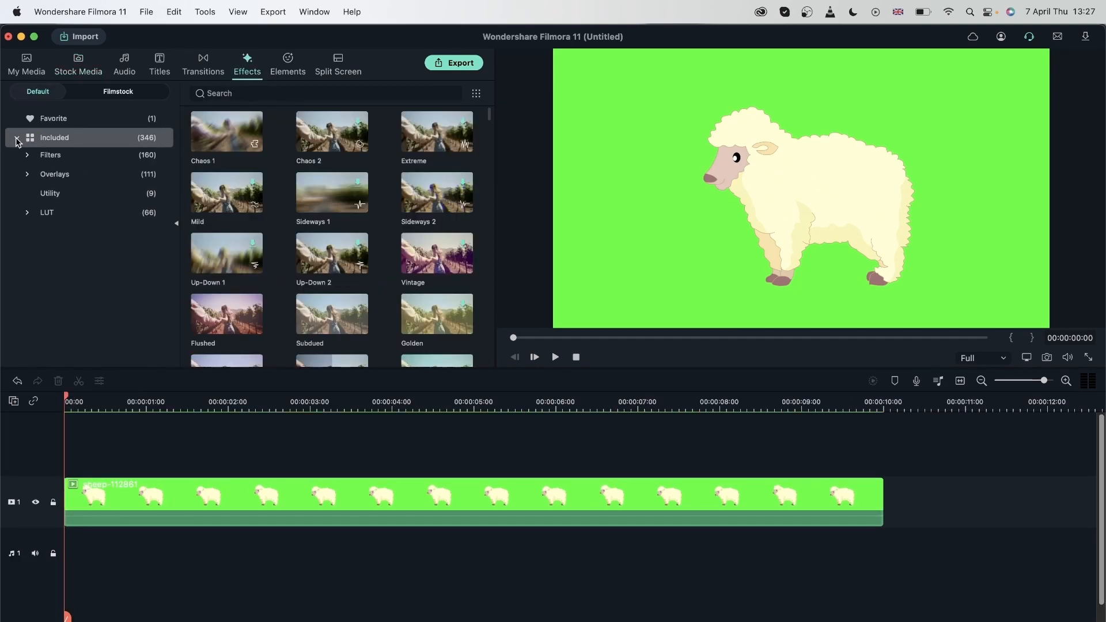
pyautogui.click(79, 202)
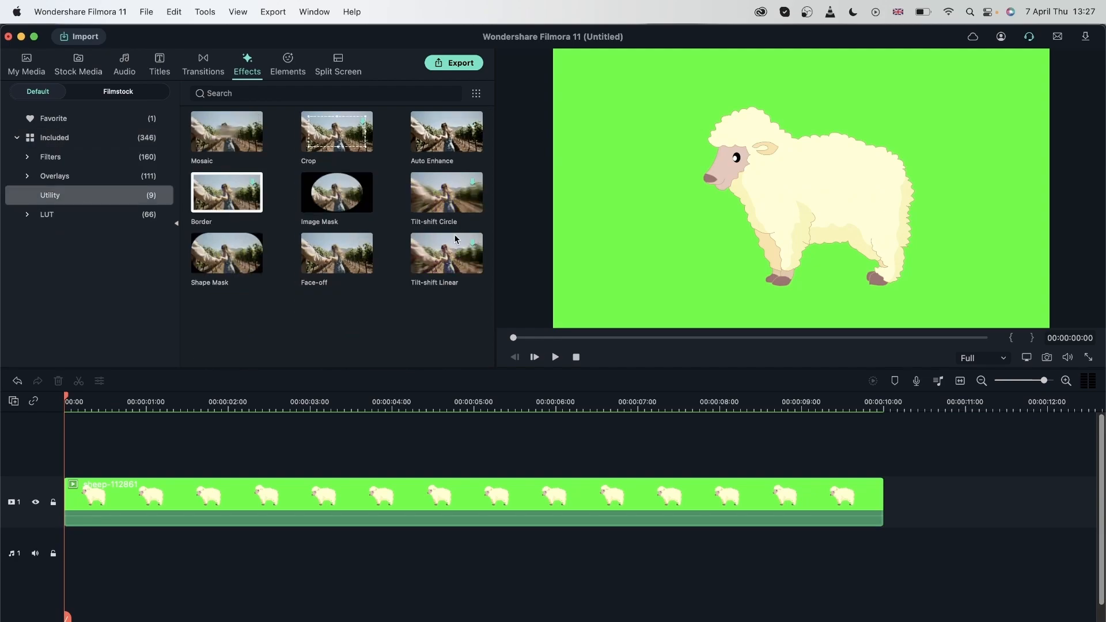
pyautogui.moveTo(335, 205); pyautogui.dragTo(233, 504)
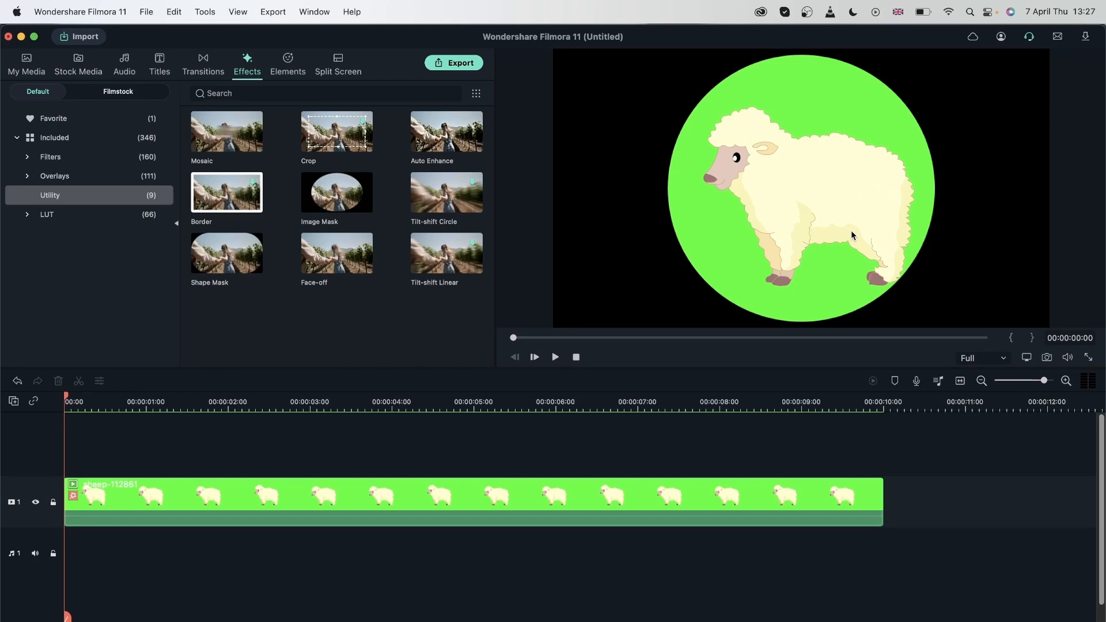
# - Open the sheep clip's video effects settings to inspect the applied Image Mask
pyautogui.click(534, 495)
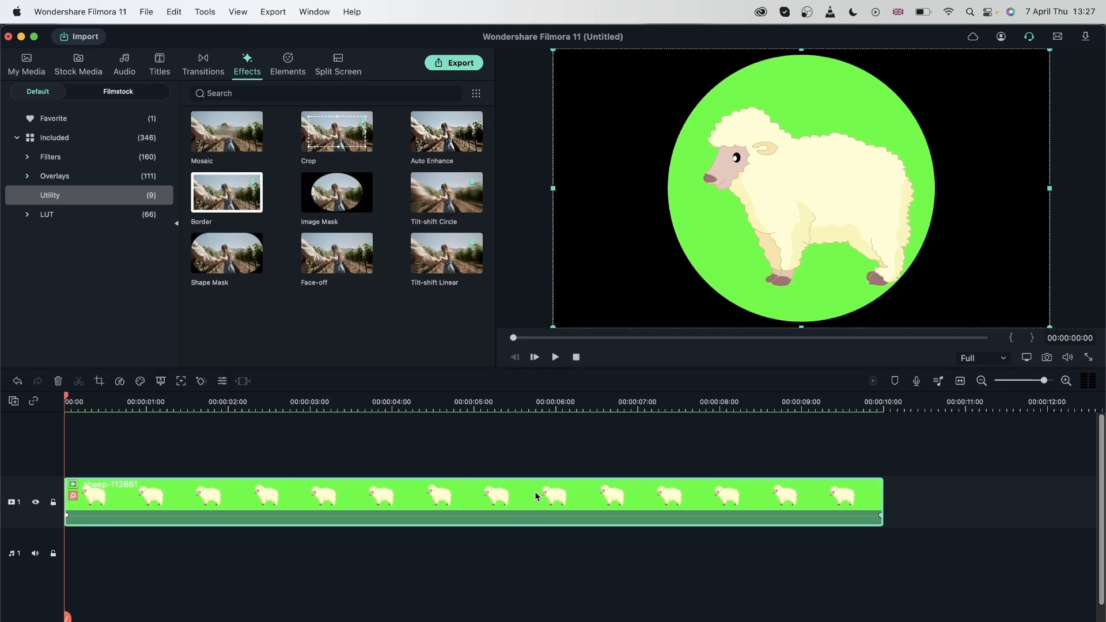
pyautogui.doubleClick(533, 494)
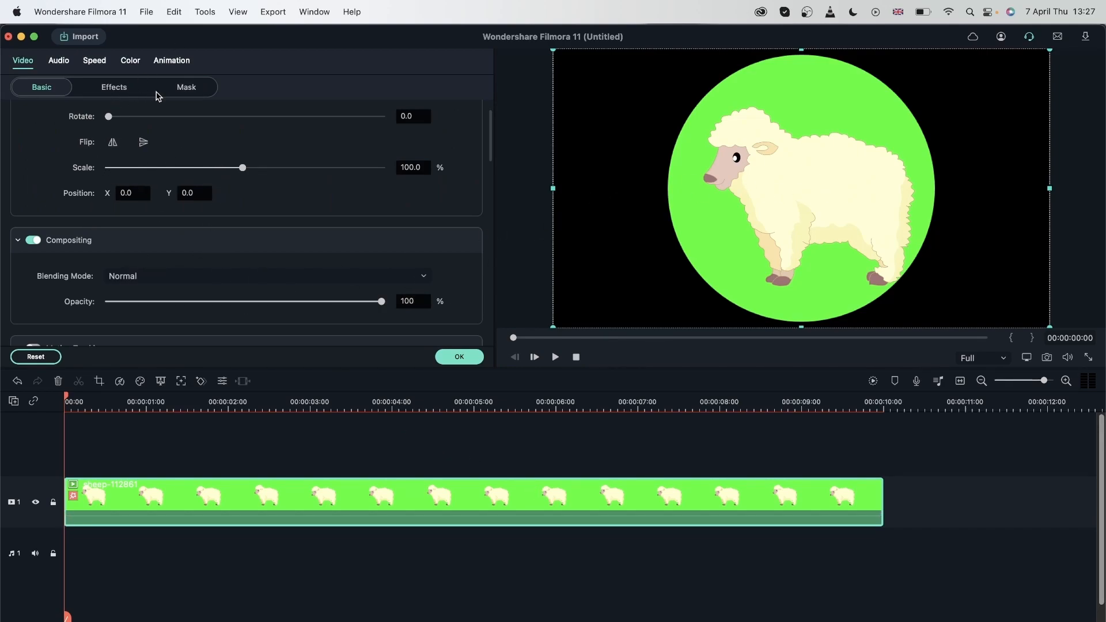
pyautogui.click(121, 90)
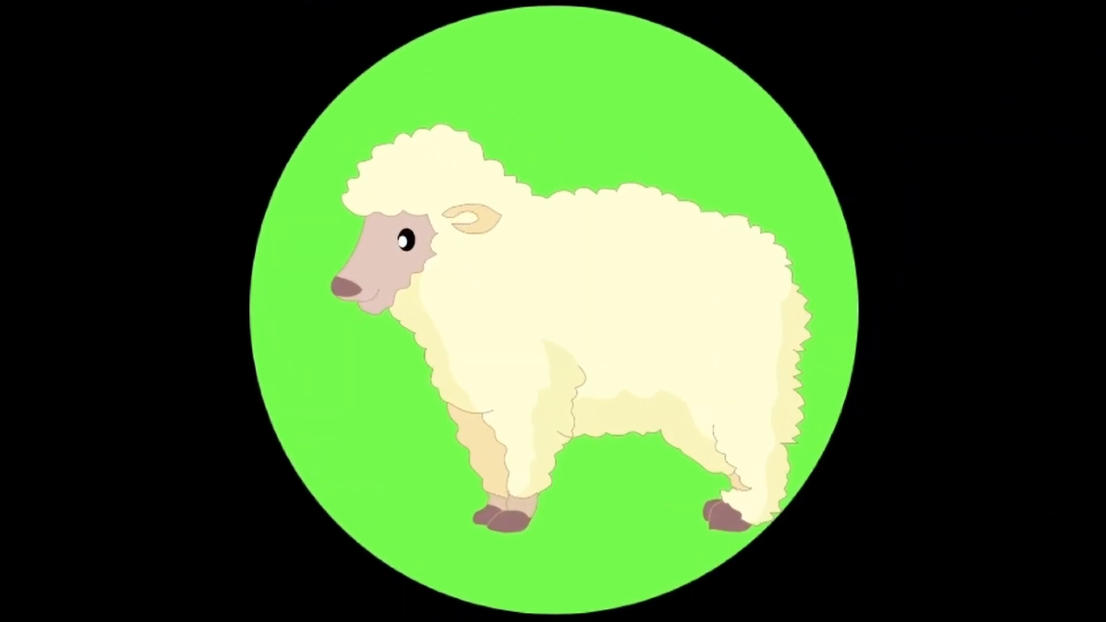
pyautogui.moveTo(236, 268); pyautogui.dragTo(242, 267)
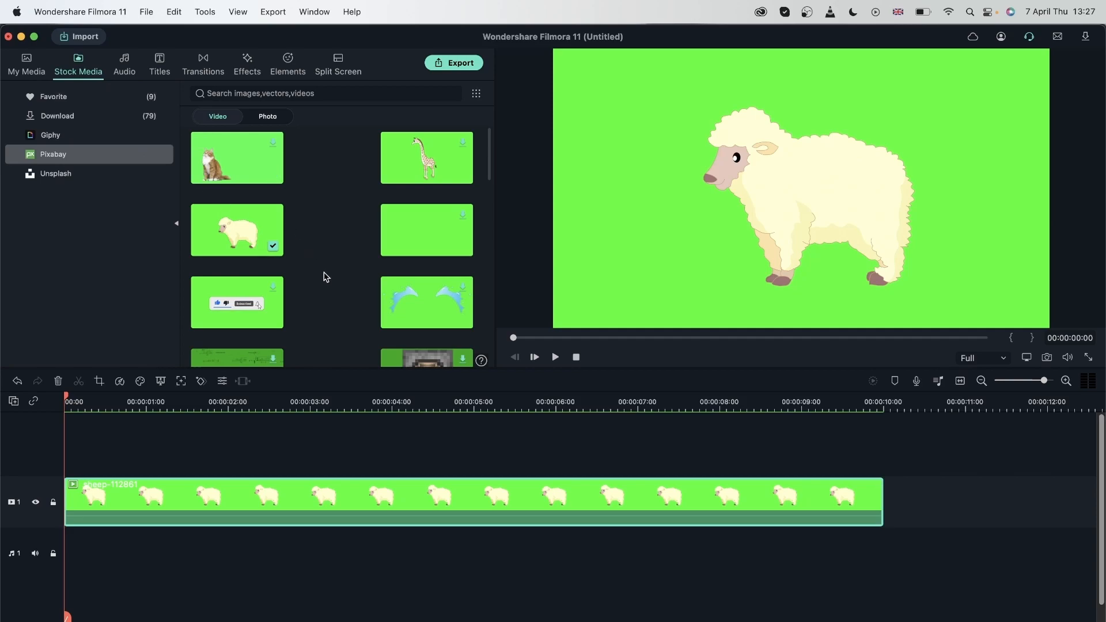
# - Look through the Pixabay green screen videos for another suitable clip
pyautogui.scroll(-5, 358, 286)
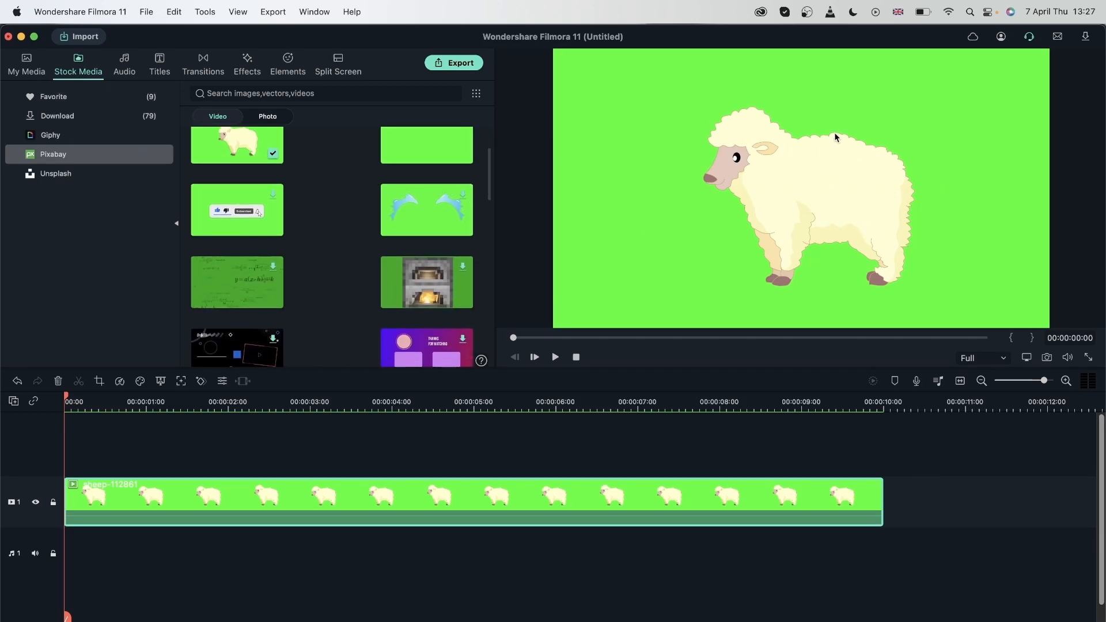
pyautogui.scroll(-10, 282, 348)
pyautogui.scroll(-3, 287, 346)
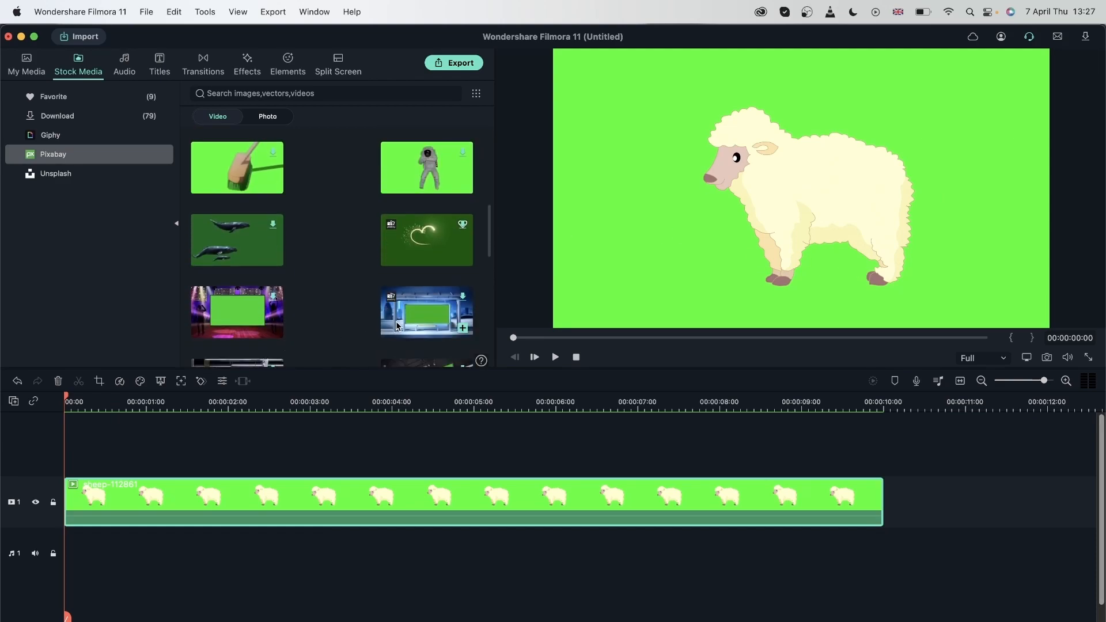
pyautogui.scroll(-5, 375, 250)
pyautogui.scroll(-5, 375, 256)
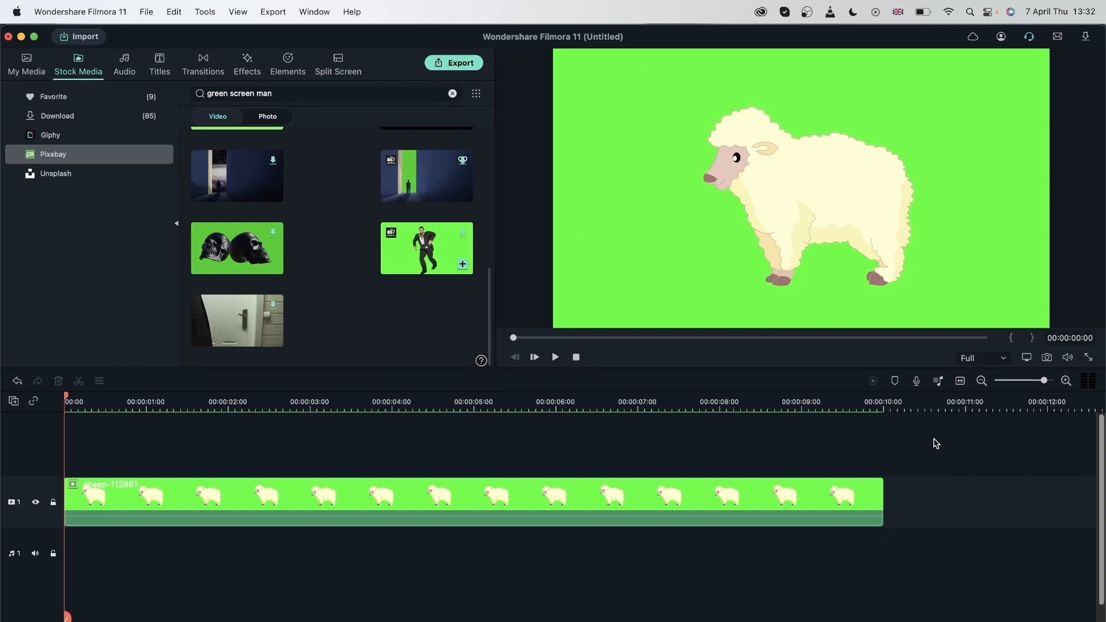
# - Switch to Pexels in Chrome and search its videos for "green screen"
pyautogui.click(553, 621)
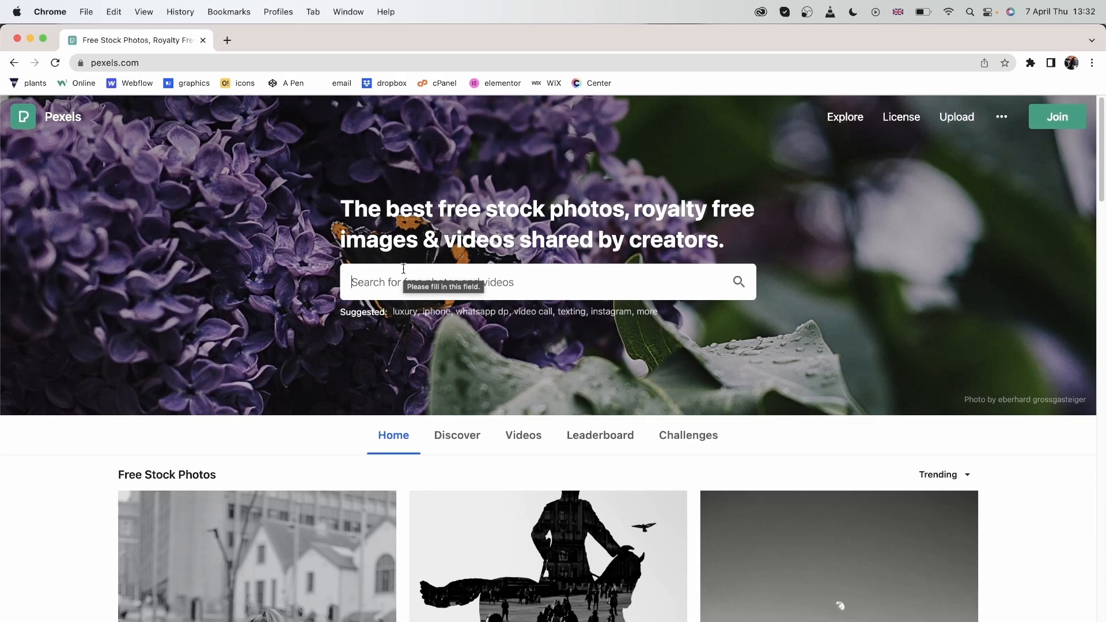
pyautogui.click(527, 437)
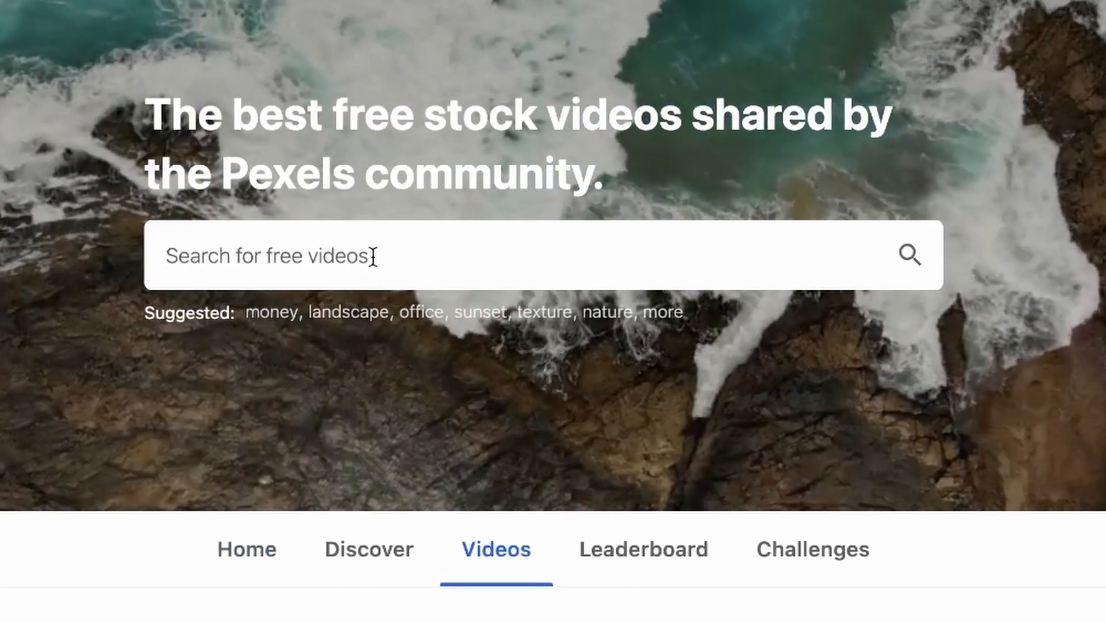
pyautogui.click(374, 257)
pyautogui.write('green sc')
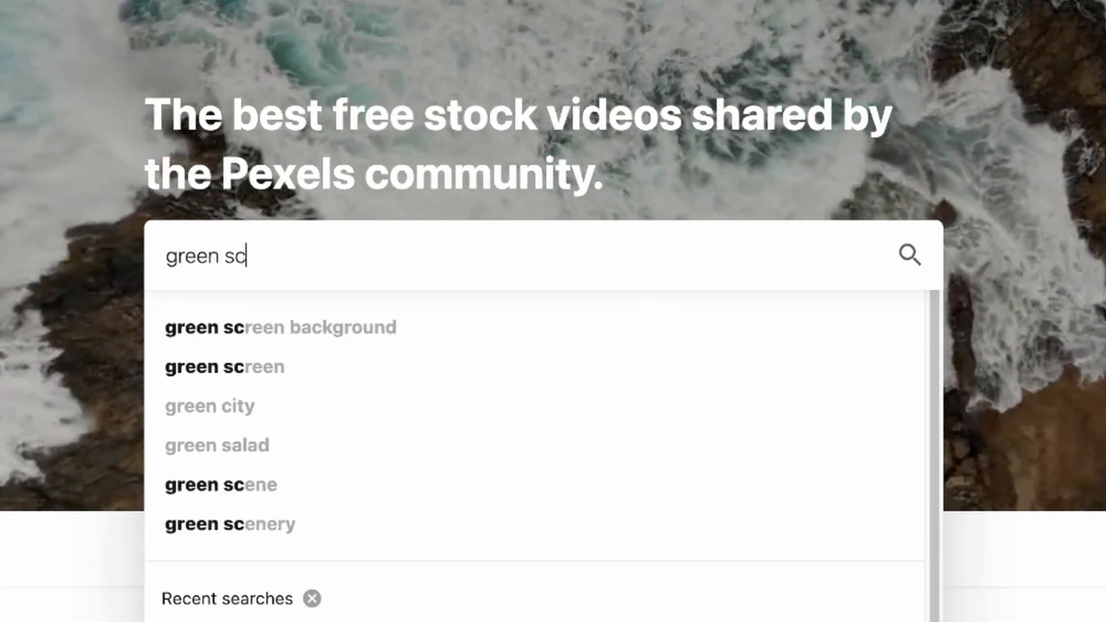
pyautogui.write('reen')
pyautogui.press('Return')
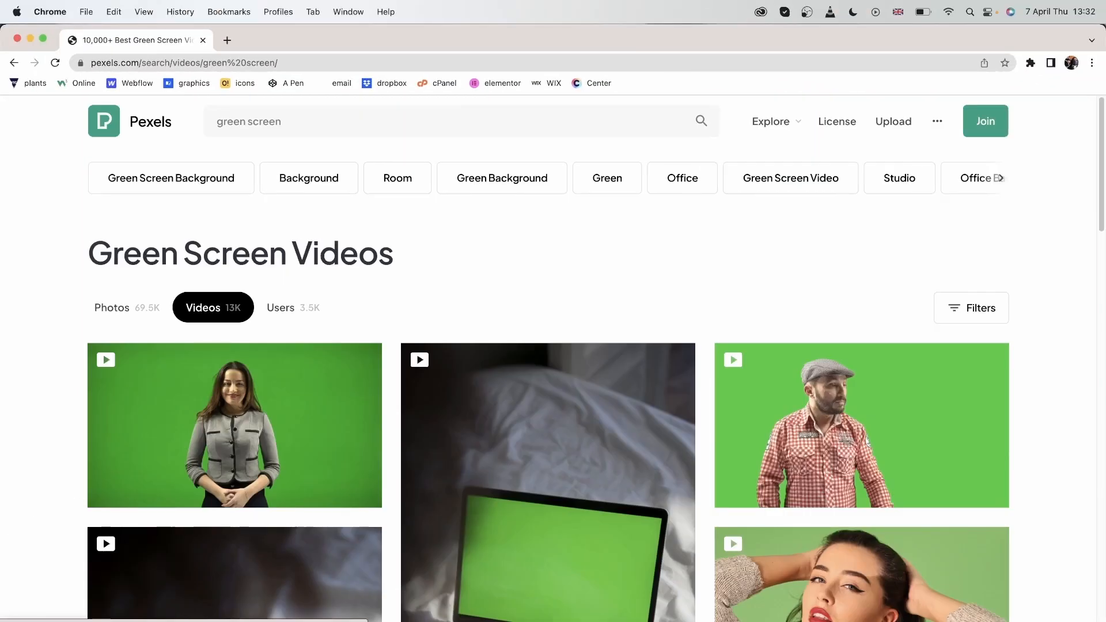
# - Download the video of the dark-haired woman talking on a phone before a green background and dismiss the donation popup
pyautogui.scroll(-3, 417, 380)
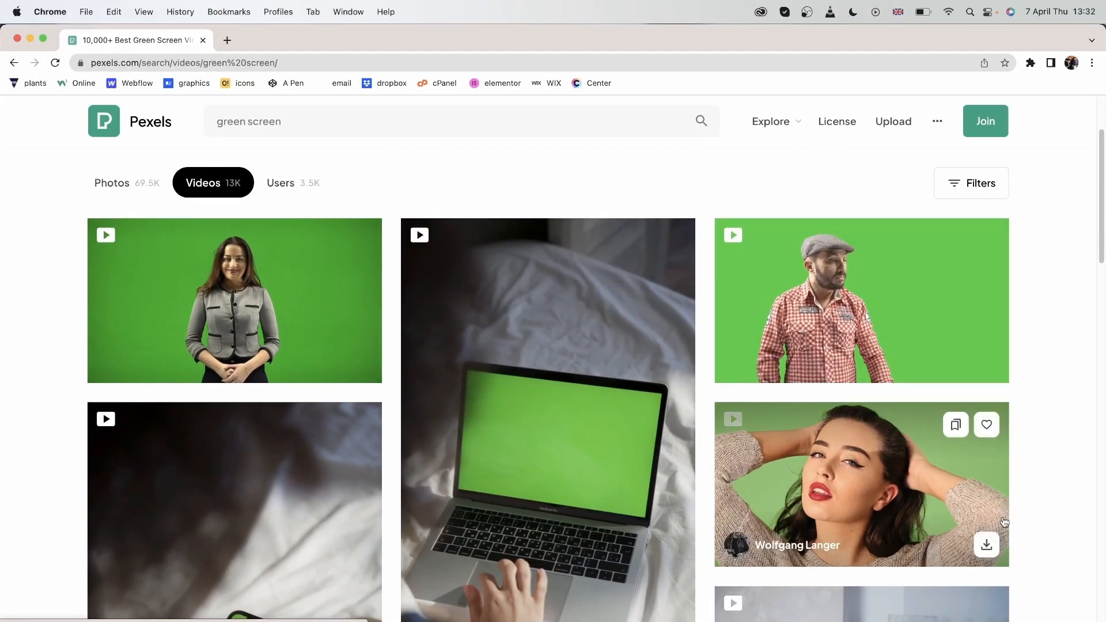
pyautogui.scroll(-10, 814, 451)
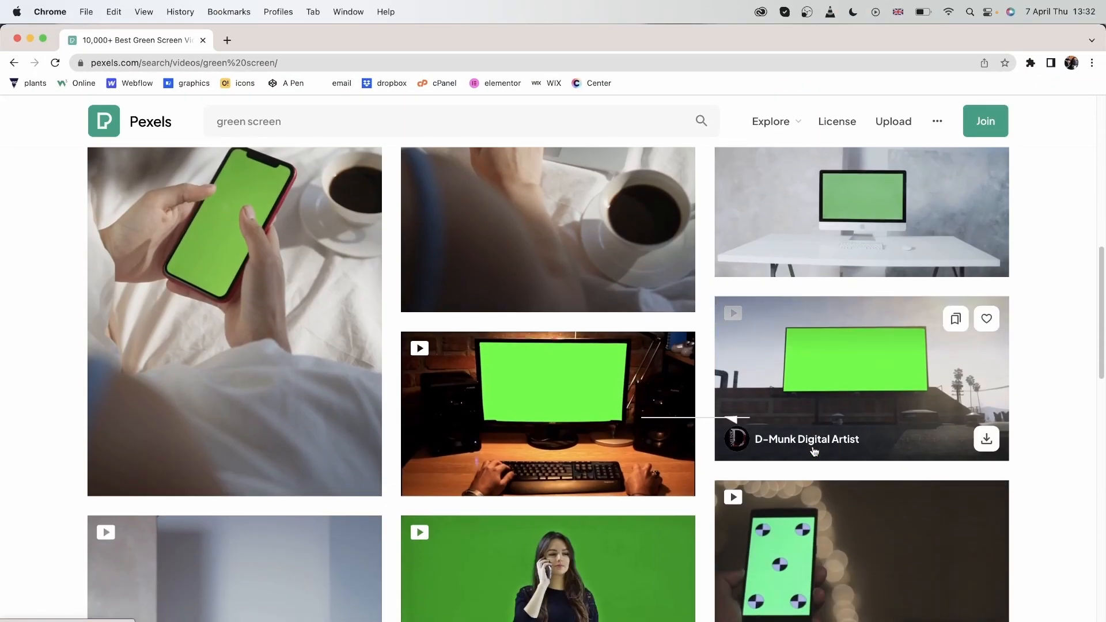
pyautogui.scroll(-4, 749, 415)
pyautogui.scroll(-2, 615, 358)
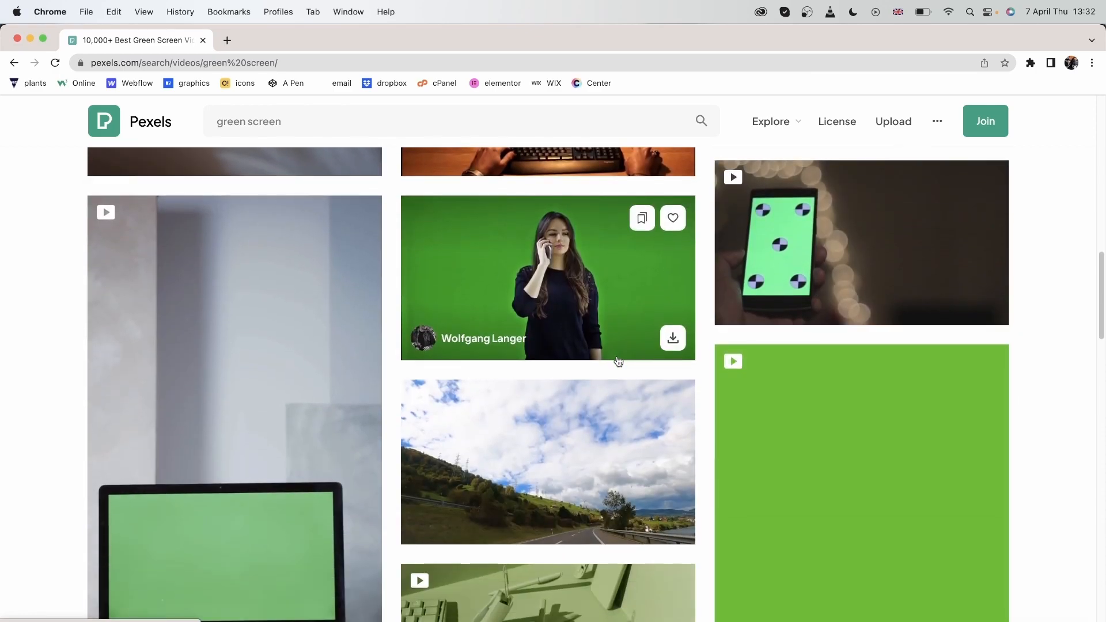
pyautogui.click(672, 340)
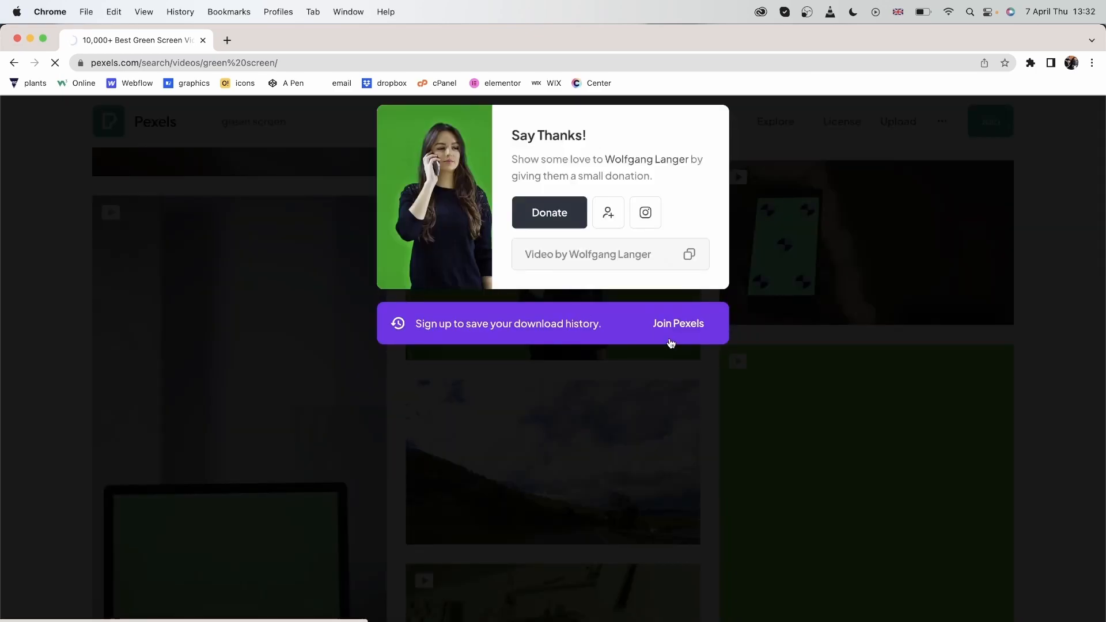
pyautogui.click(269, 215)
# - Browse the Pexels green screen video results for further clips of people, phones, tablets and screens with green areas
pyautogui.scroll(-5, 269, 215)
pyautogui.scroll(-10, 552, 351)
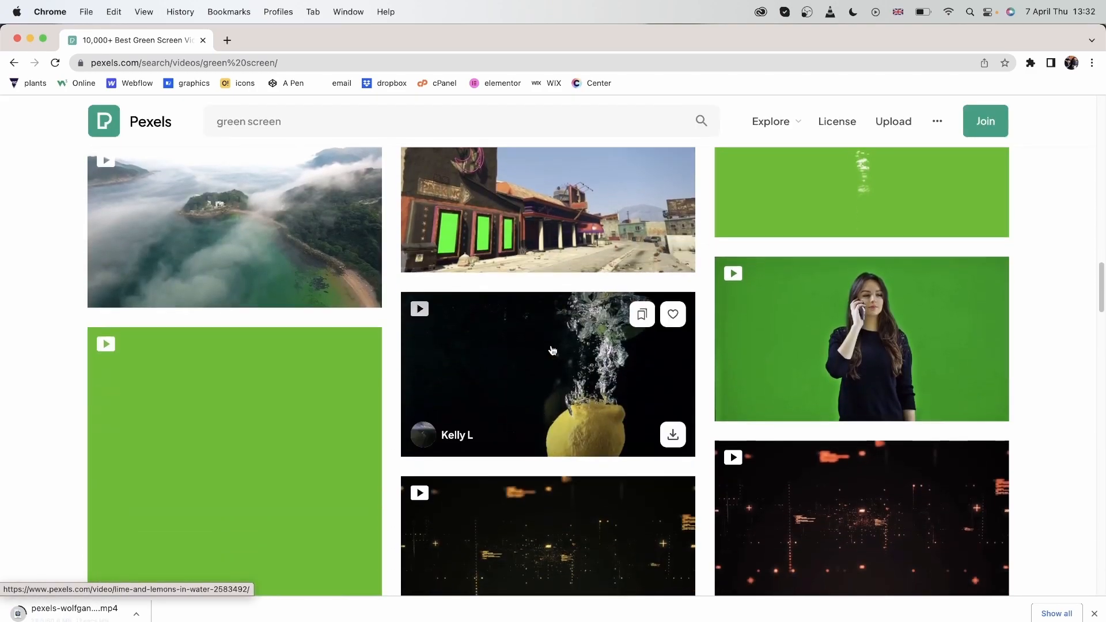
pyautogui.scroll(-6, 864, 241)
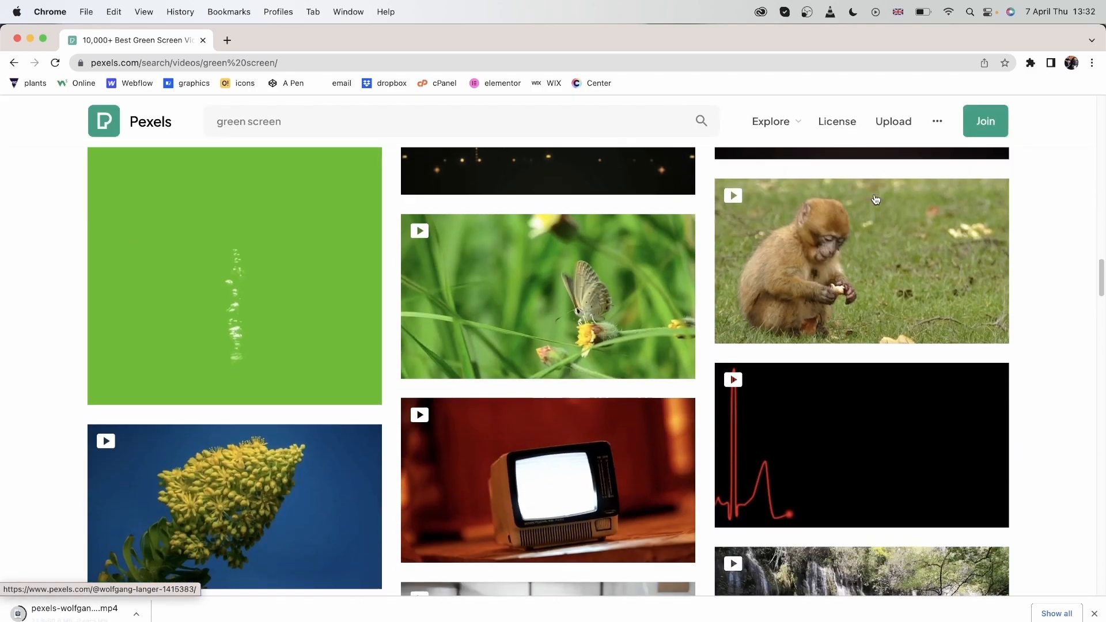
pyautogui.scroll(-4, 547, 323)
pyautogui.scroll(4, 428, 498)
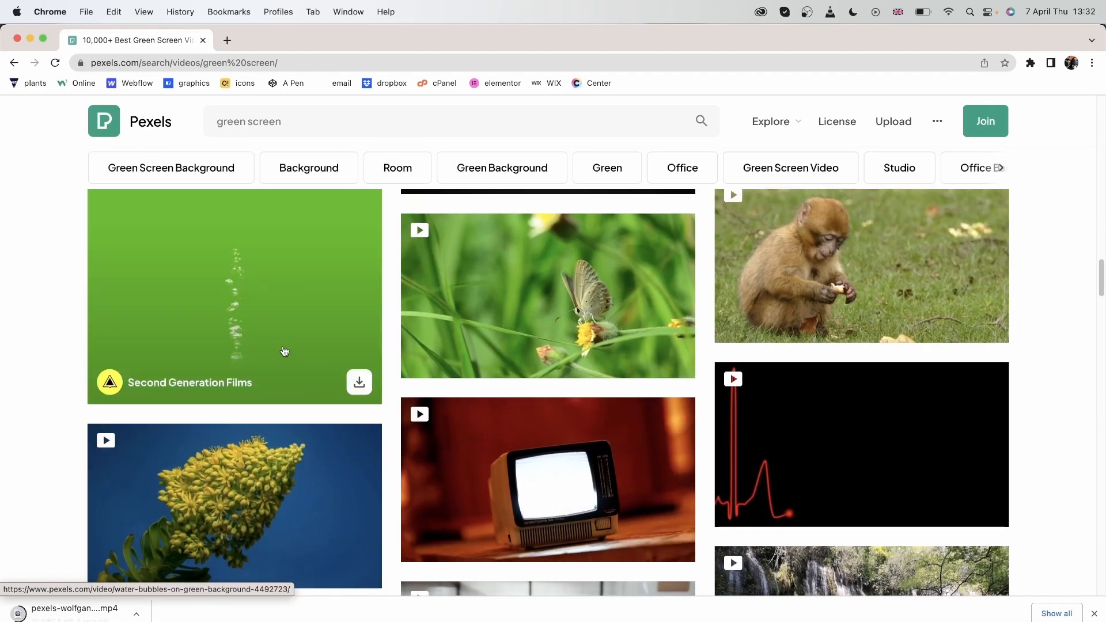
pyautogui.scroll(-15, 284, 351)
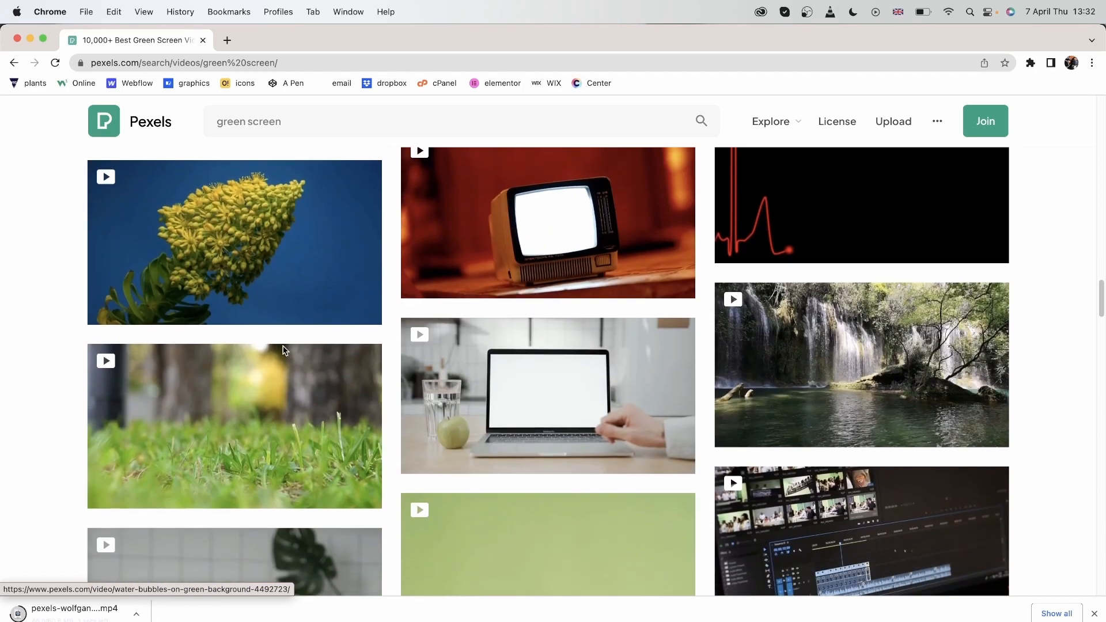
pyautogui.scroll(-20, 284, 350)
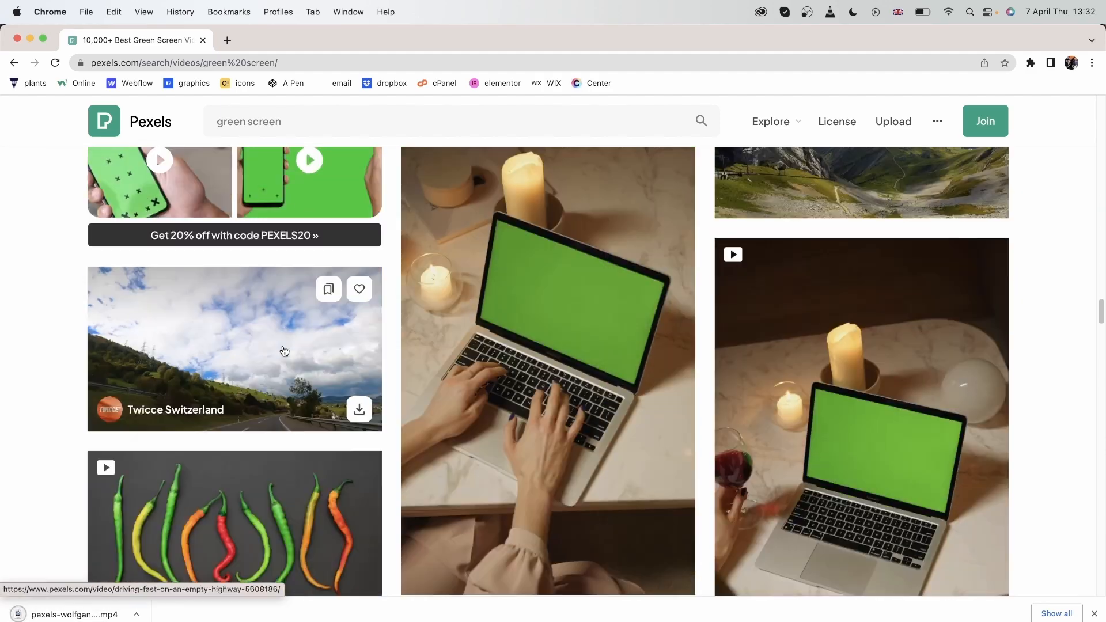
pyautogui.scroll(-15, 284, 351)
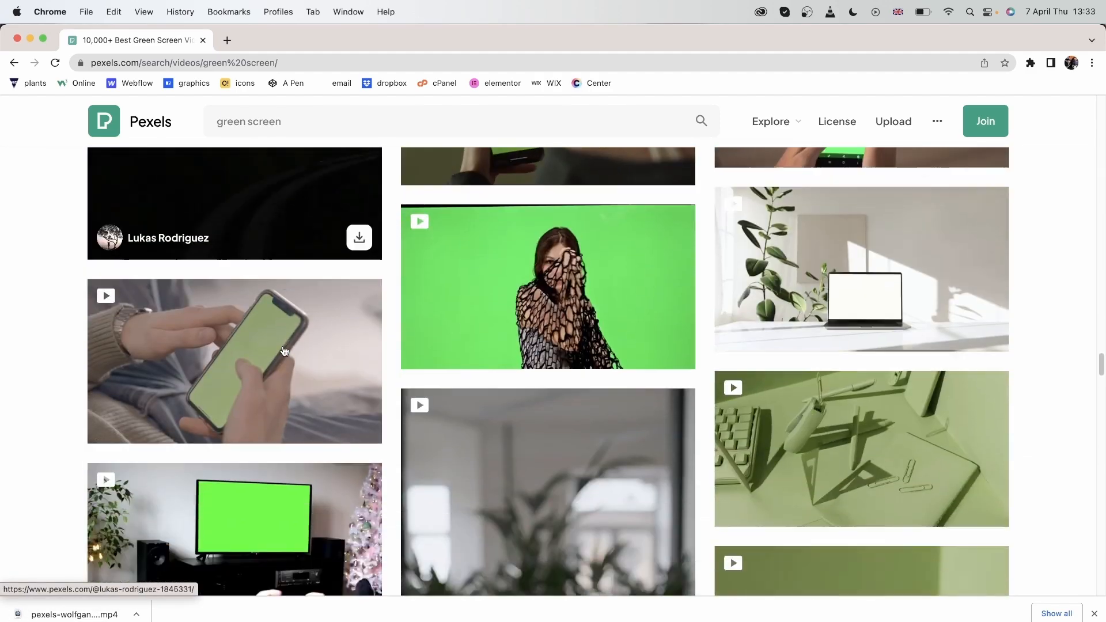
pyautogui.scroll(-5, 284, 350)
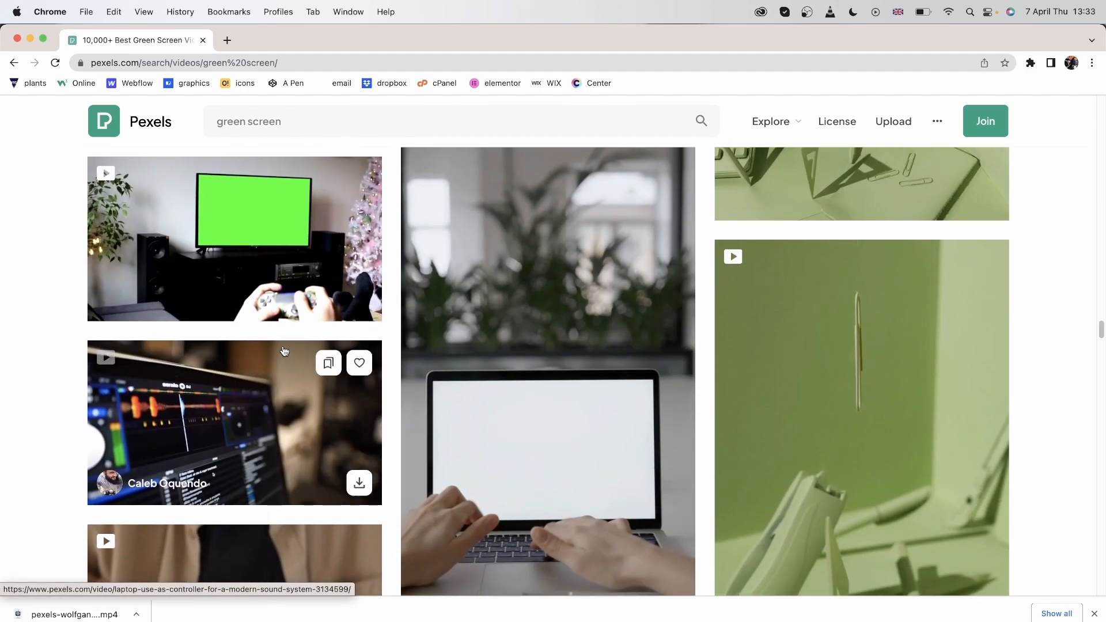
pyautogui.scroll(1, 284, 351)
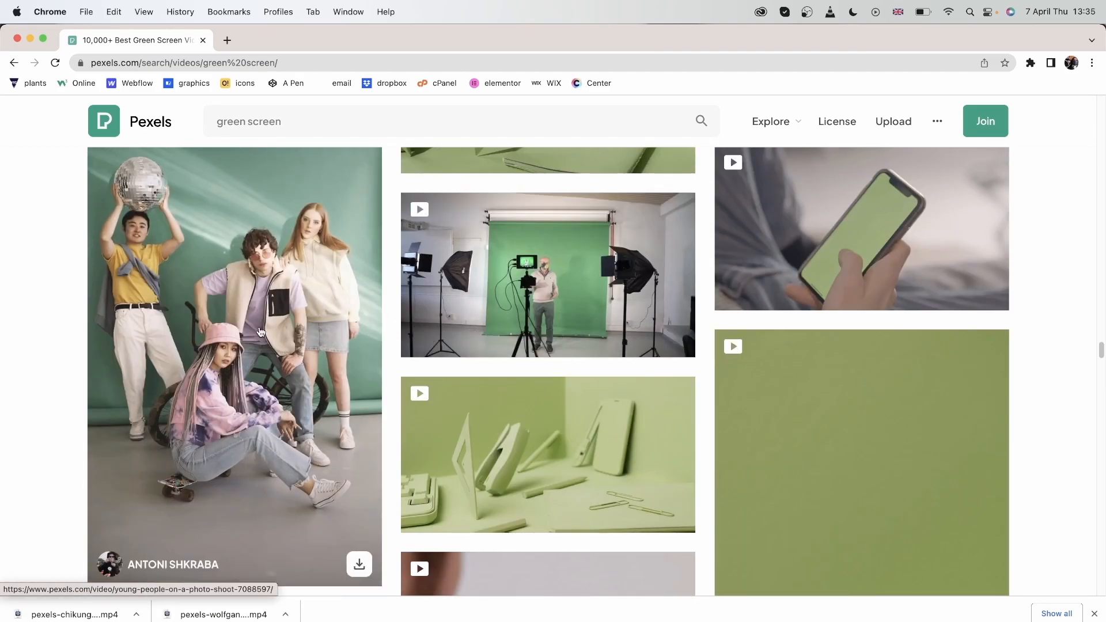
pyautogui.scroll(-10, 262, 331)
pyautogui.scroll(4, 262, 331)
pyautogui.scroll(-10, 262, 331)
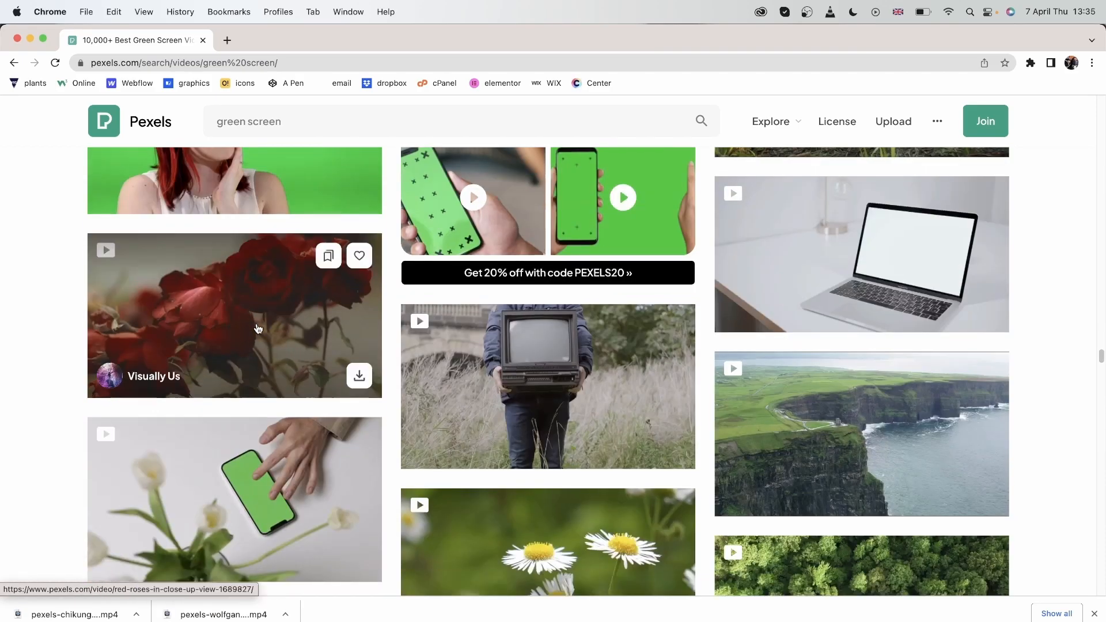
pyautogui.scroll(5, 265, 331)
pyautogui.scroll(-3, 267, 331)
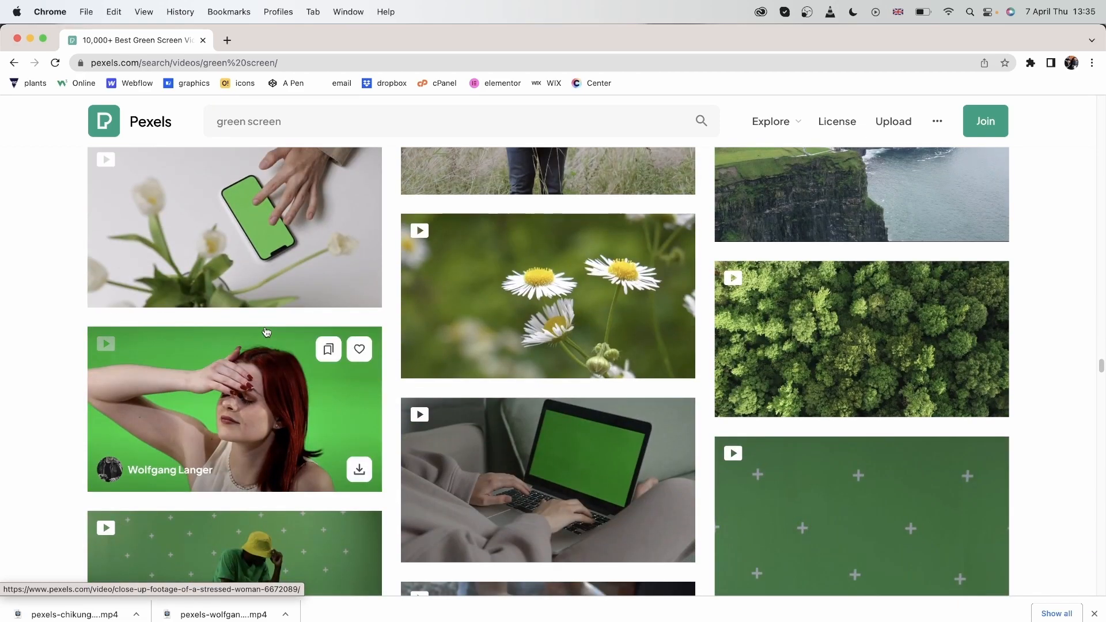
pyautogui.scroll(-2, 266, 332)
pyautogui.scroll(-15, 266, 331)
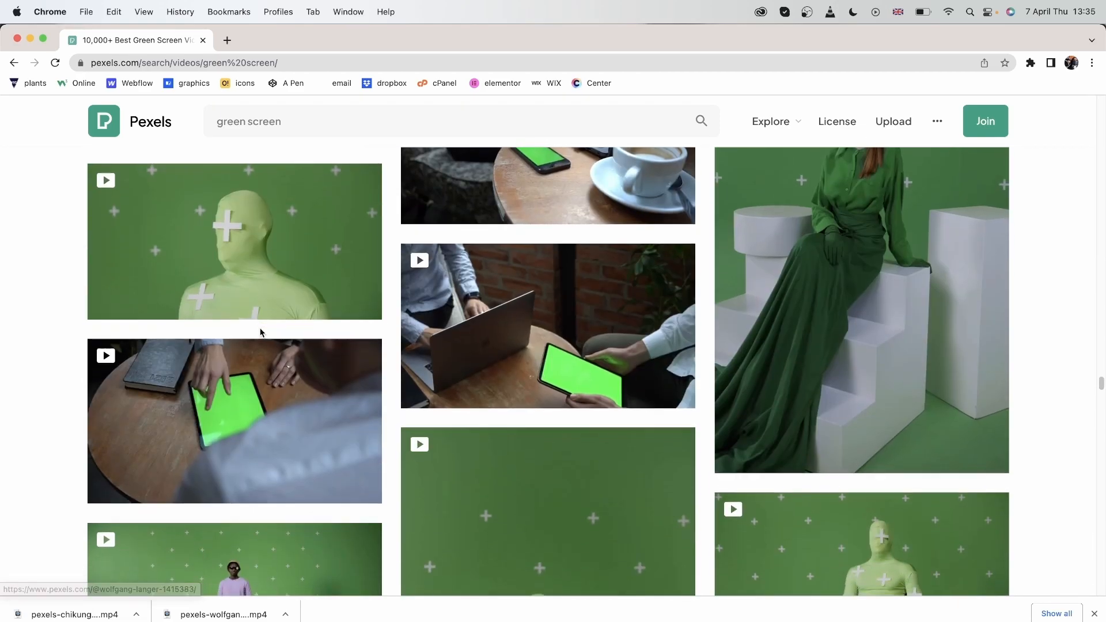
pyautogui.scroll(1, 257, 331)
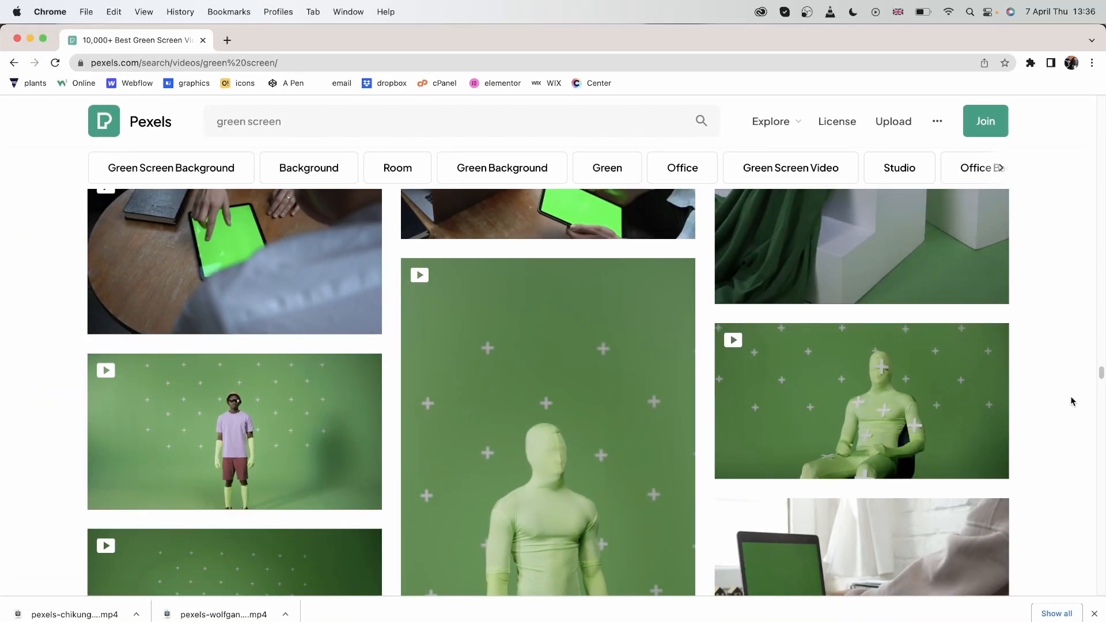
pyautogui.scroll(5, 1070, 396)
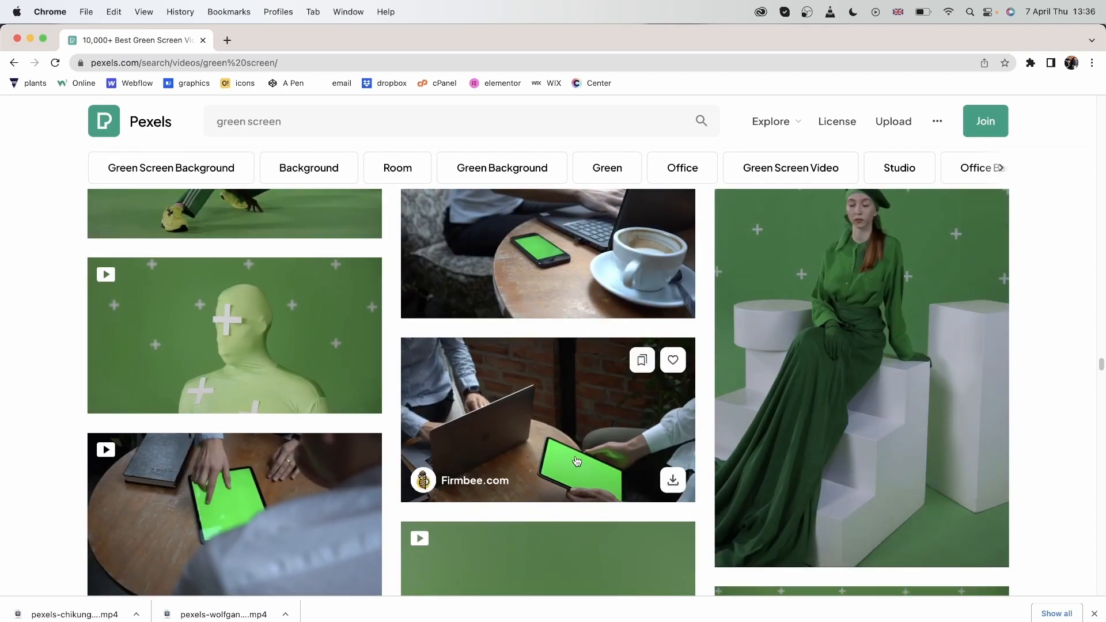
pyautogui.moveTo(246, 402)
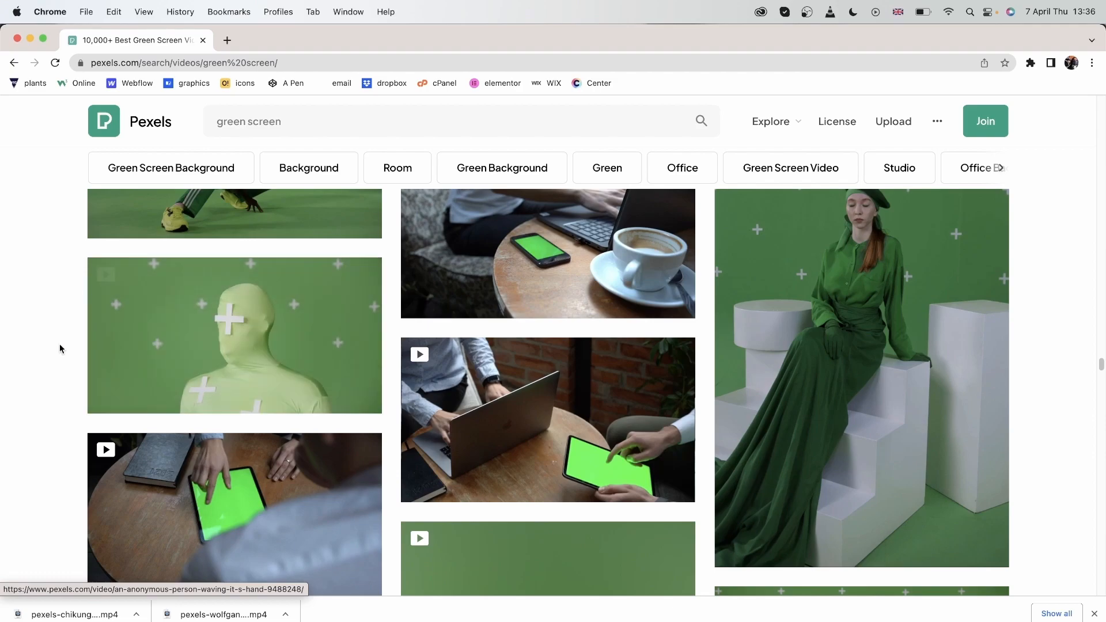
pyautogui.scroll(6, 35, 344)
pyautogui.scroll(5, 5, 343)
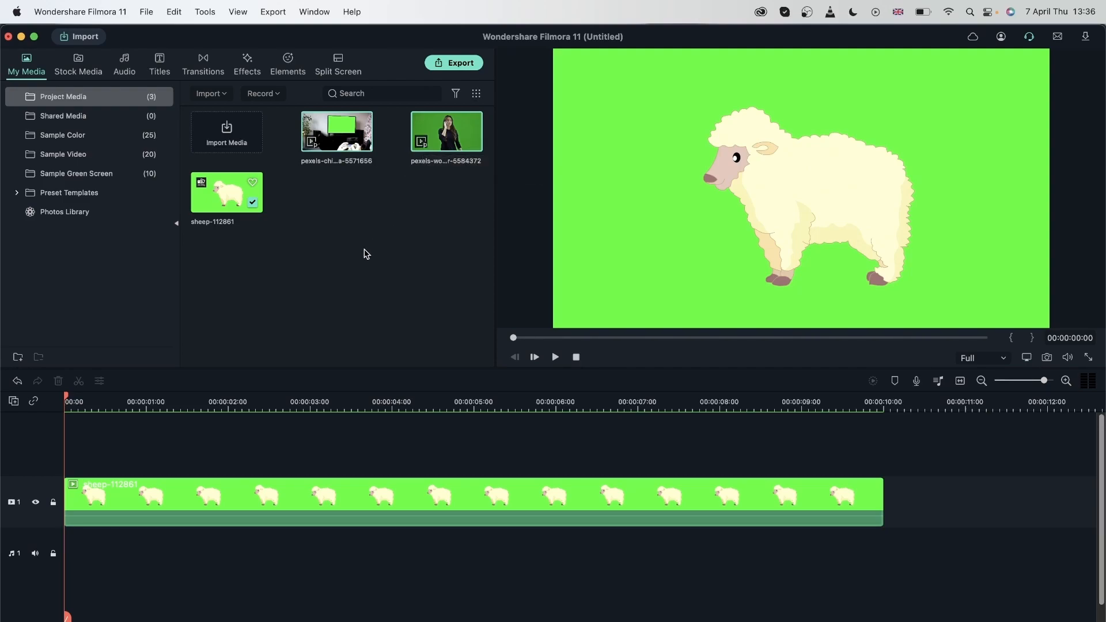
# - Switch to Filmora and place the White sample color on video track 1, with the sheep clip moved to track 2 directly above it
pyautogui.click(399, 505)
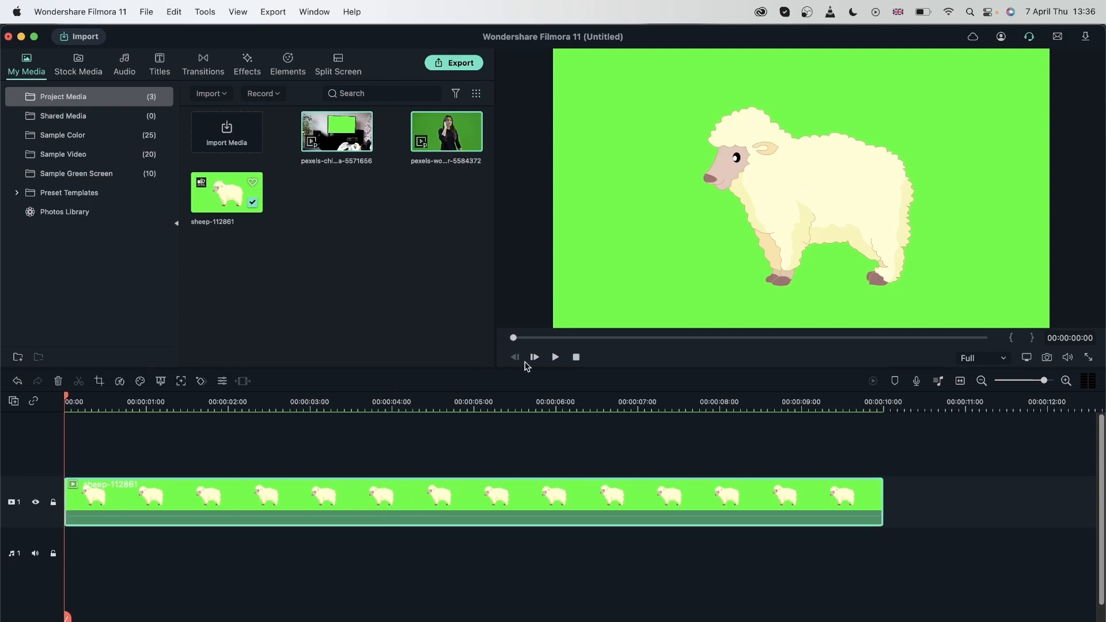
pyautogui.click(64, 135)
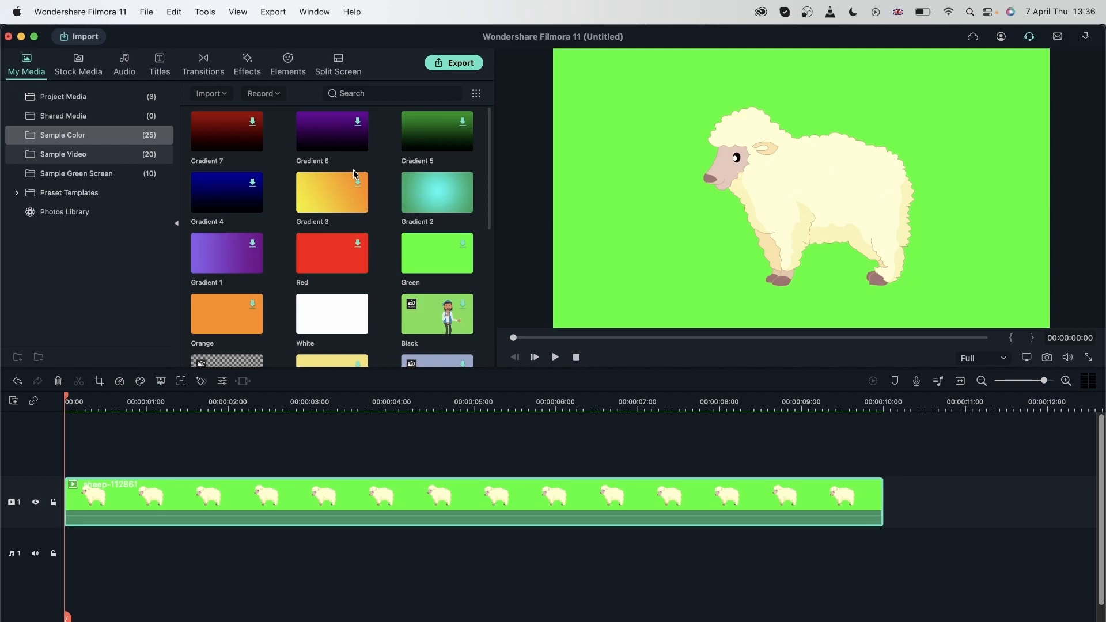
pyautogui.moveTo(354, 319); pyautogui.dragTo(183, 582)
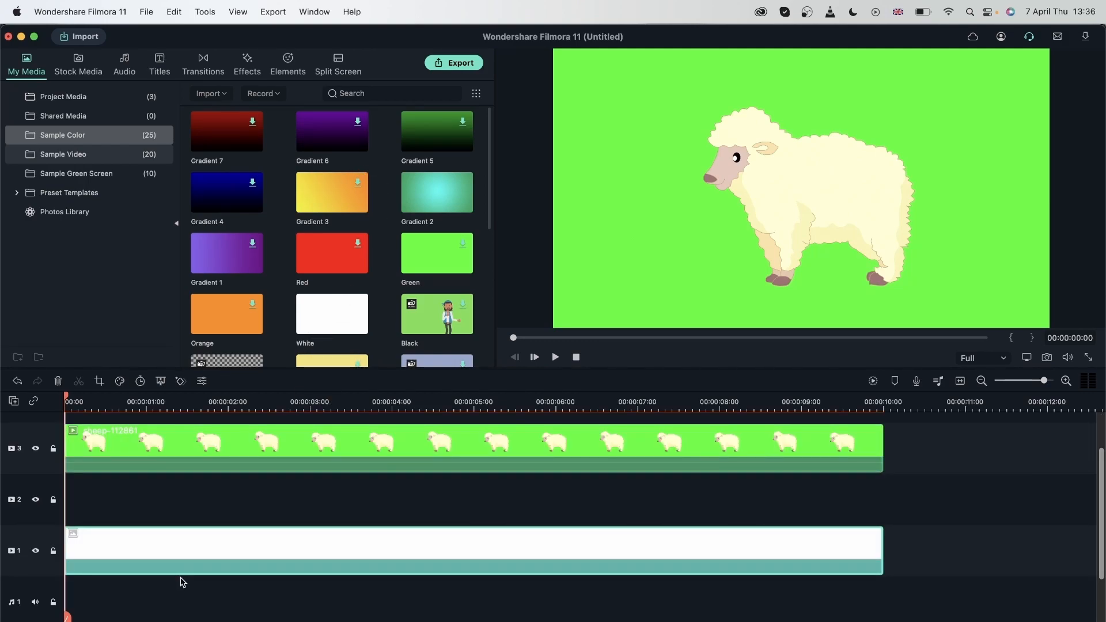
pyautogui.moveTo(230, 454); pyautogui.dragTo(219, 523)
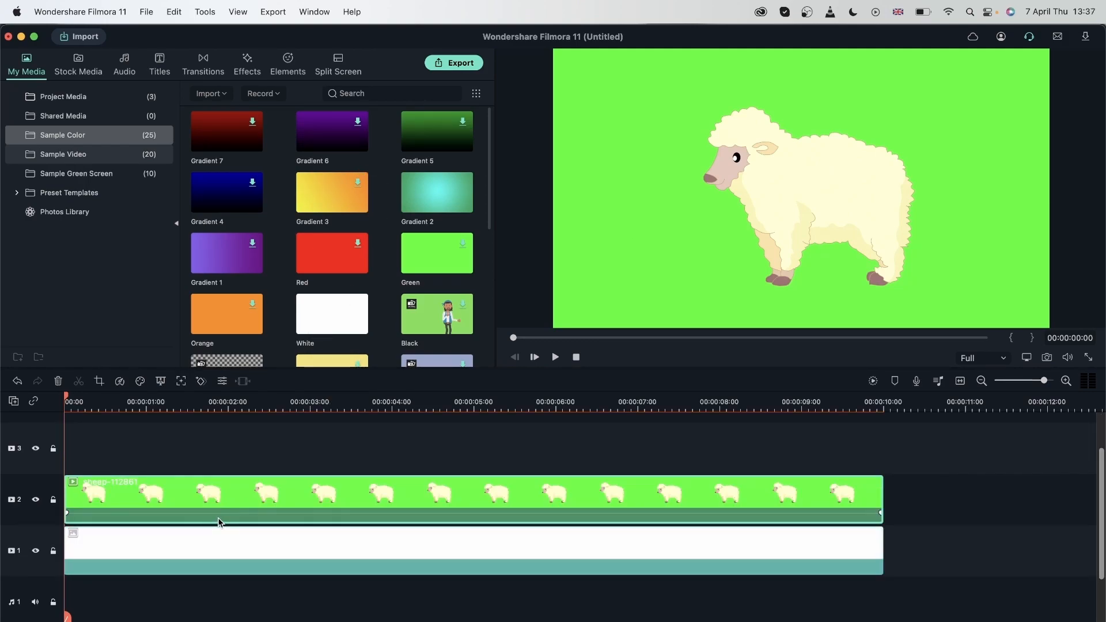
pyautogui.click(635, 530)
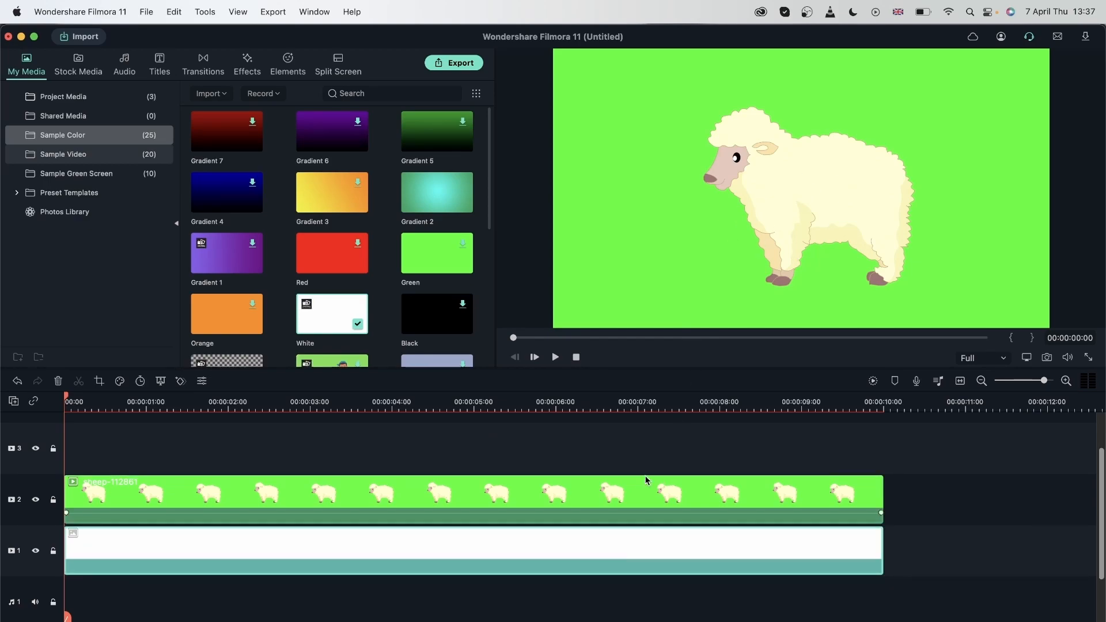
# - Enable Chroma Key (Green Screen) for the sheep clip and expand its settings
pyautogui.click(554, 494)
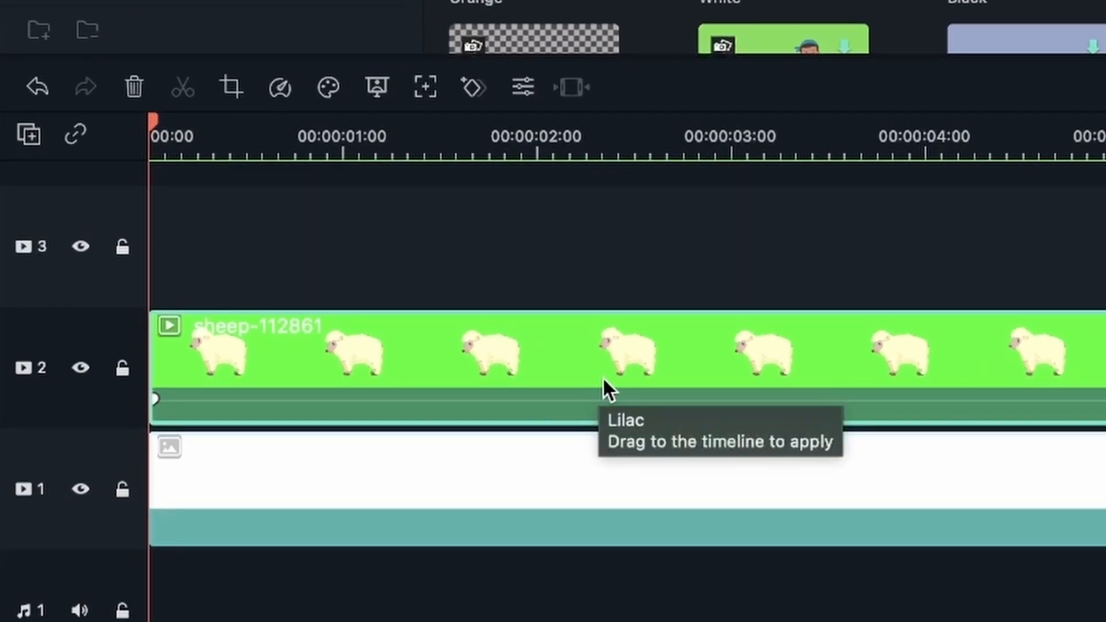
pyautogui.click(378, 96)
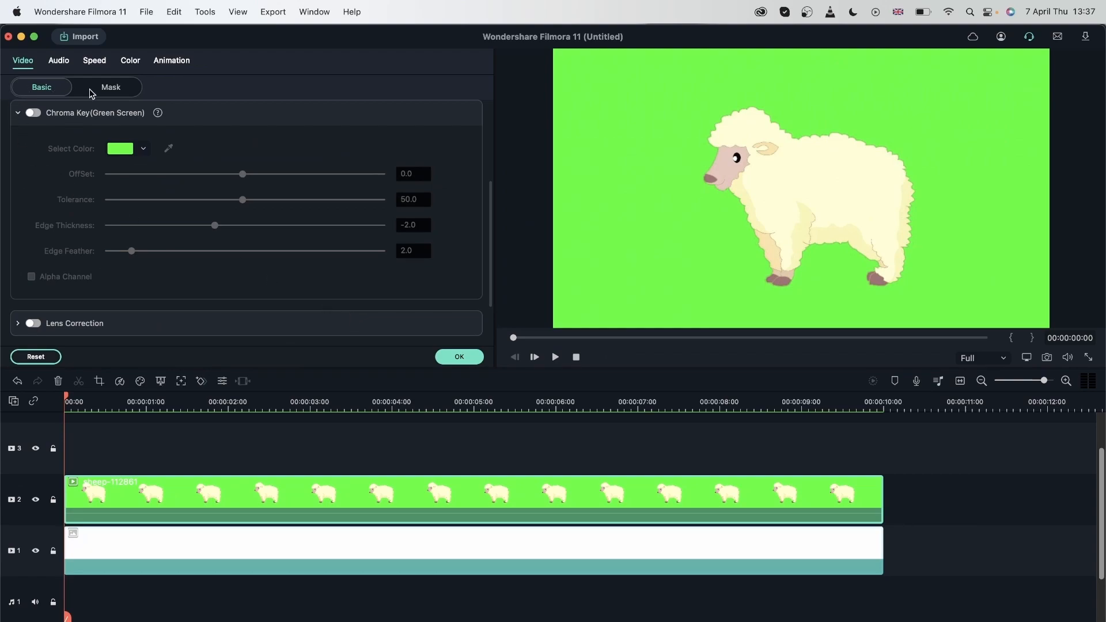
pyautogui.click(459, 357)
pyautogui.doubleClick(471, 497)
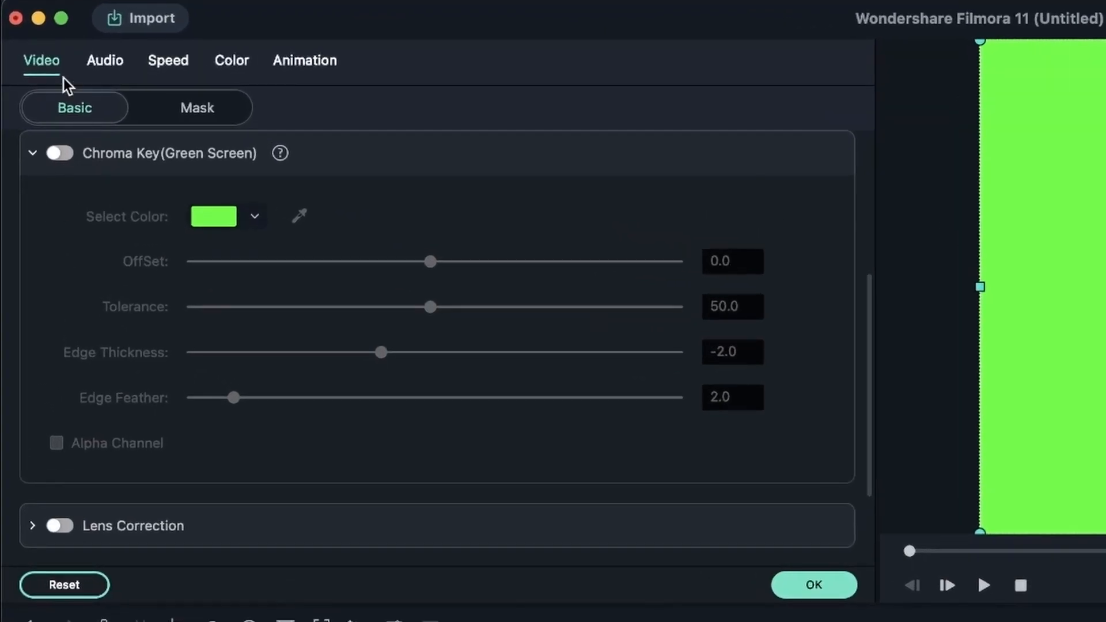
pyautogui.scroll(5, 120, 257)
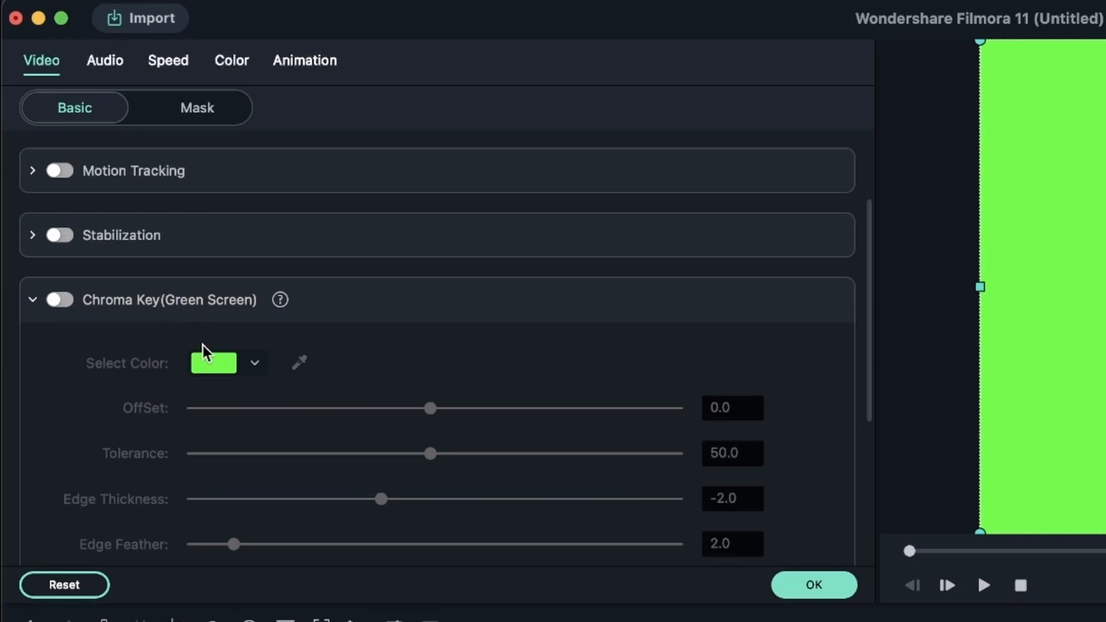
pyautogui.click(58, 307)
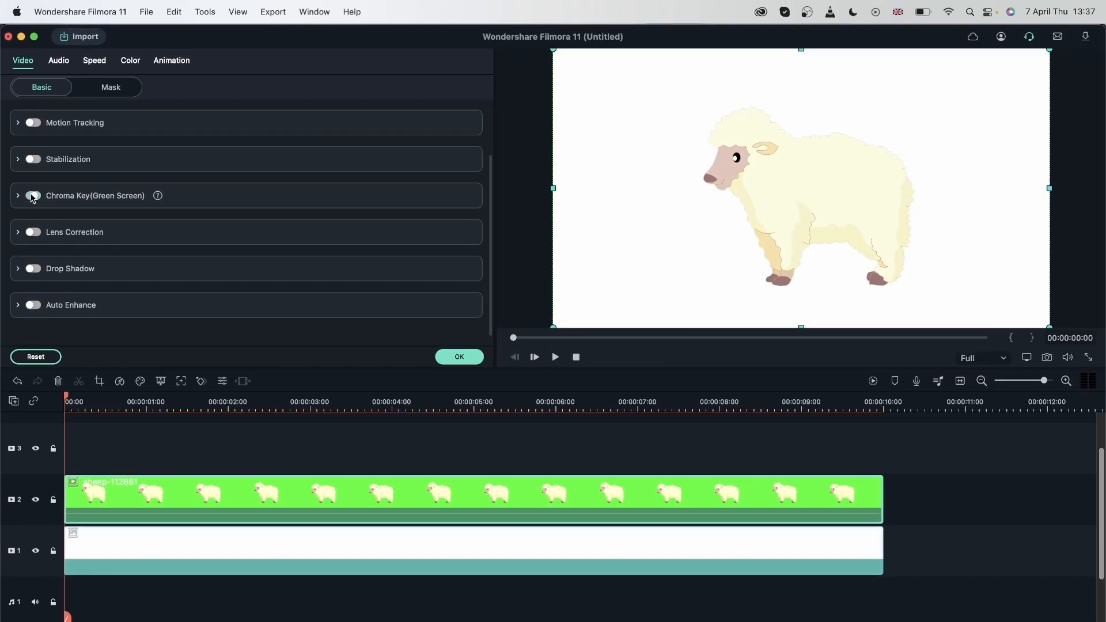
pyautogui.click(60, 300)
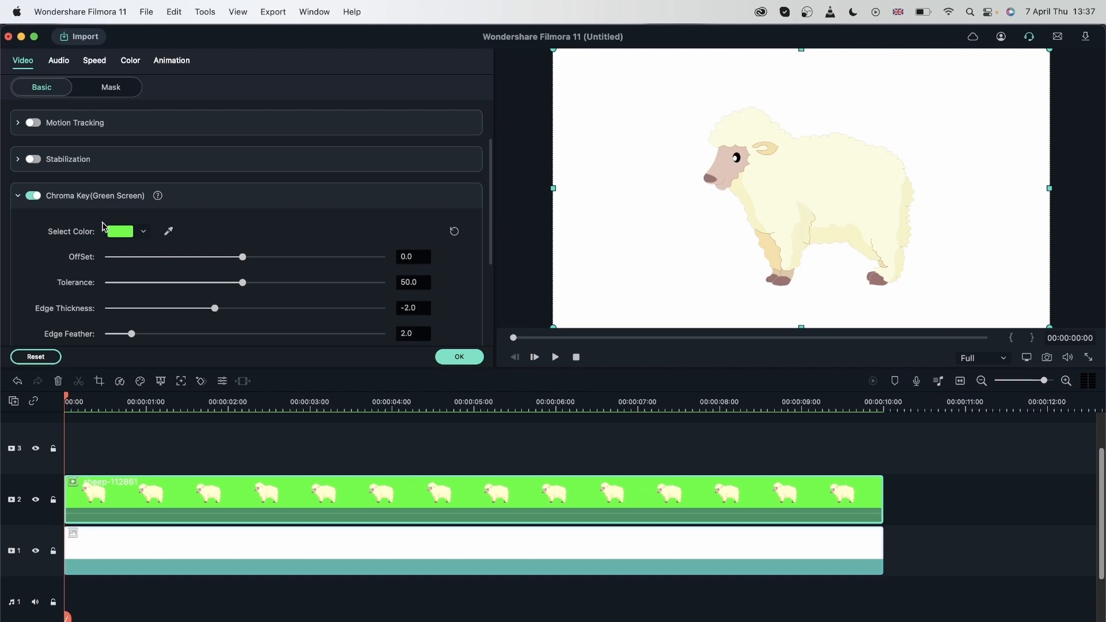
# - Switch the sheep clip's chroma key off and on again to compare the backgrounds, and review its adjustment options
pyautogui.click(33, 196)
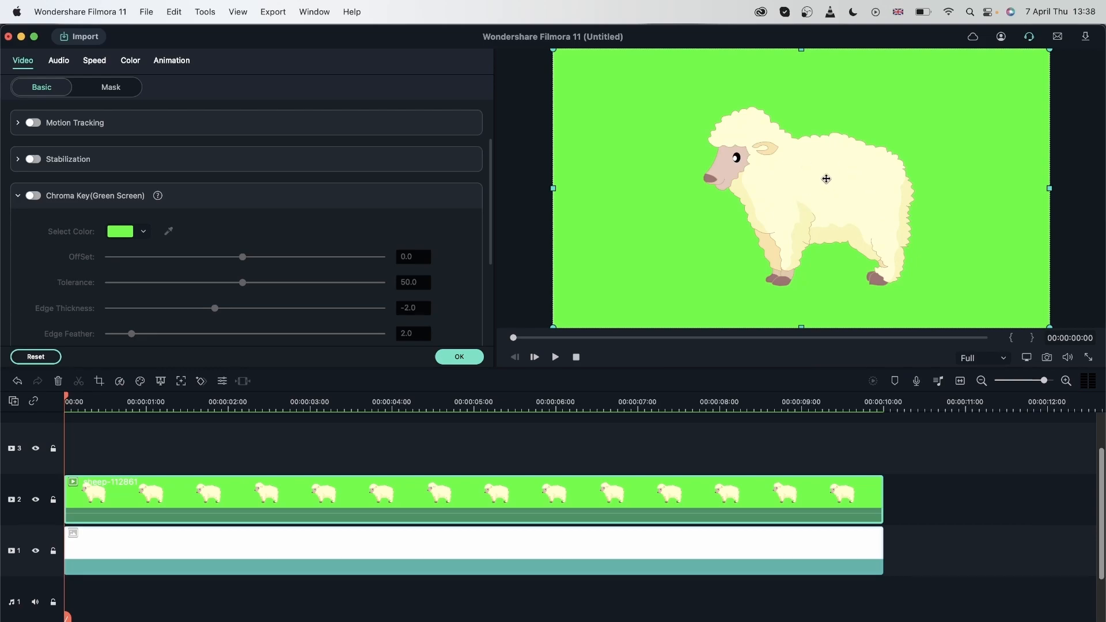
pyautogui.click(32, 197)
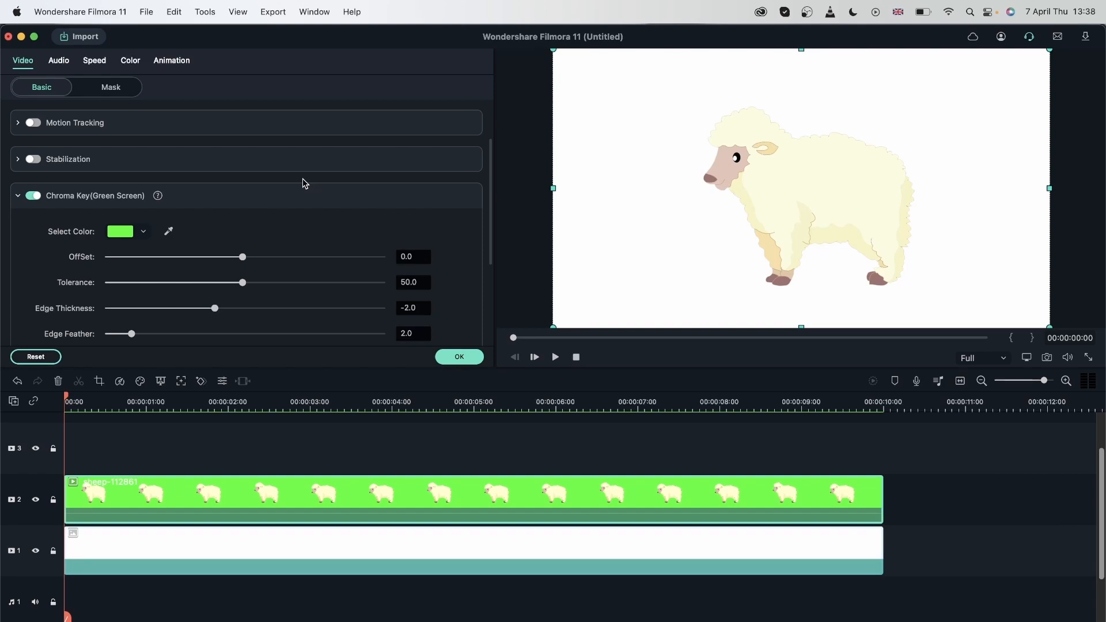
pyautogui.scroll(-3, 234, 266)
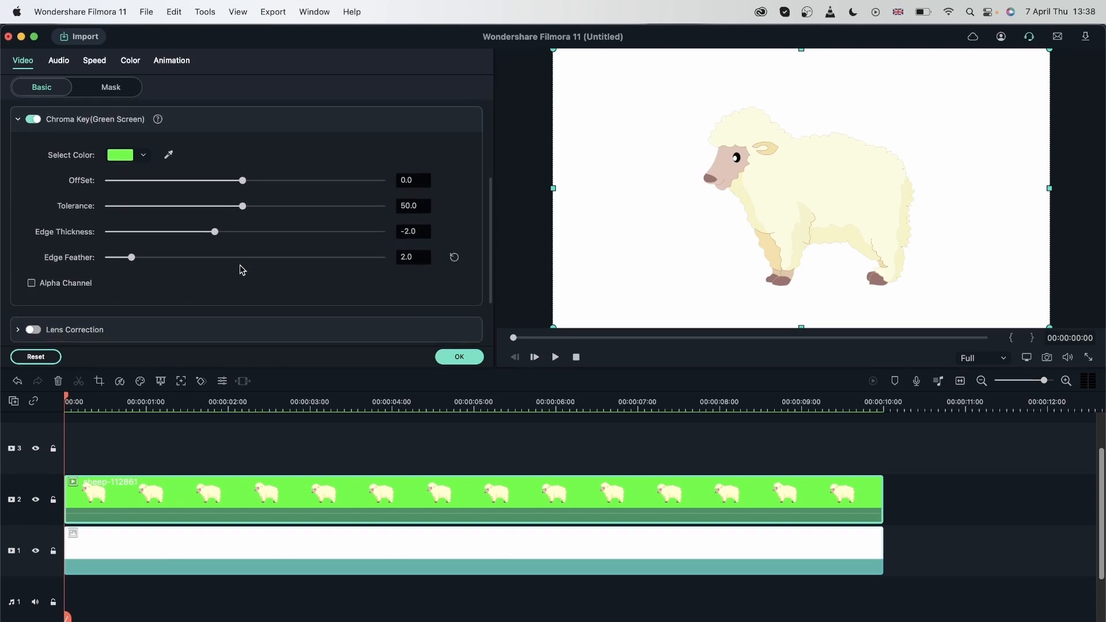
# - Insert the Black sample color at the start of video track 1 beneath the sheep clip, ahead of the white clip
pyautogui.click(164, 548)
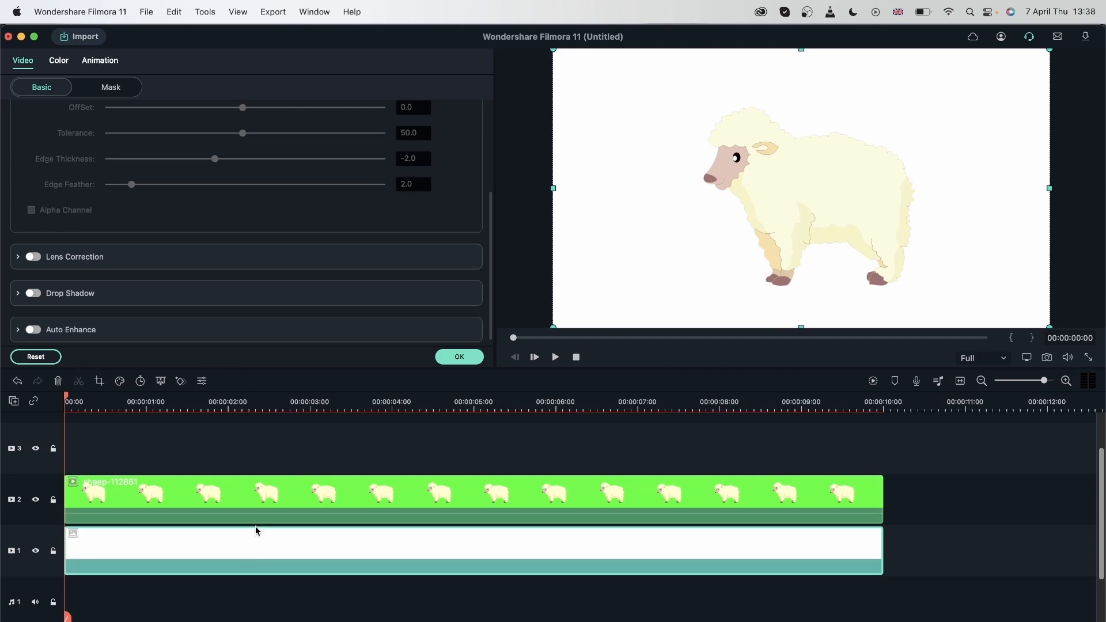
pyautogui.click(453, 360)
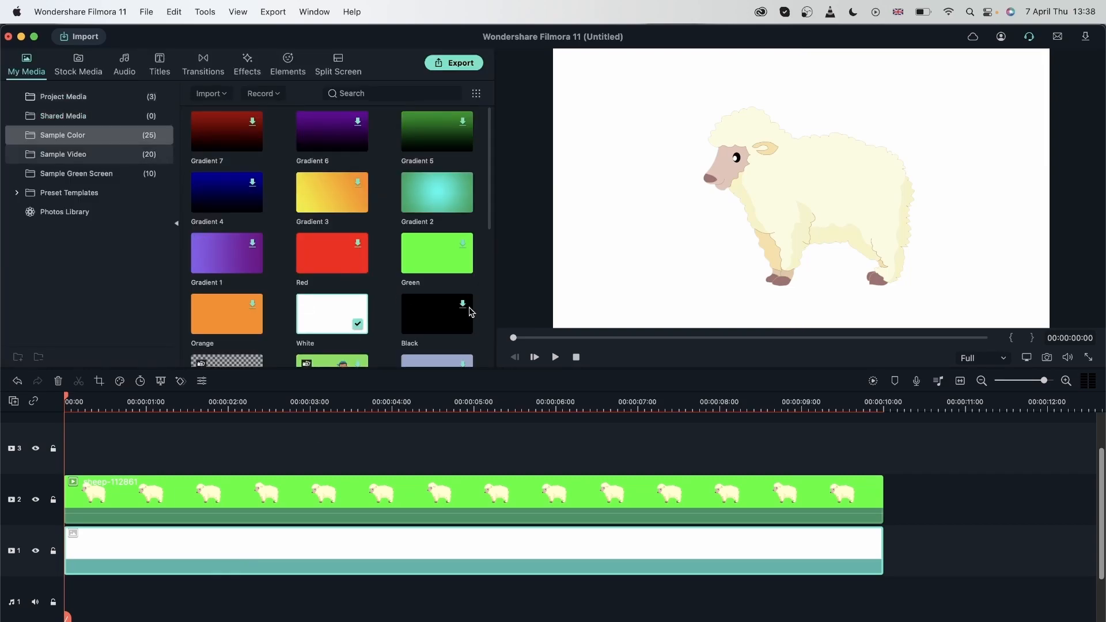
pyautogui.moveTo(463, 309); pyautogui.dragTo(780, 507)
pyautogui.moveTo(1001, 494); pyautogui.dragTo(182, 493)
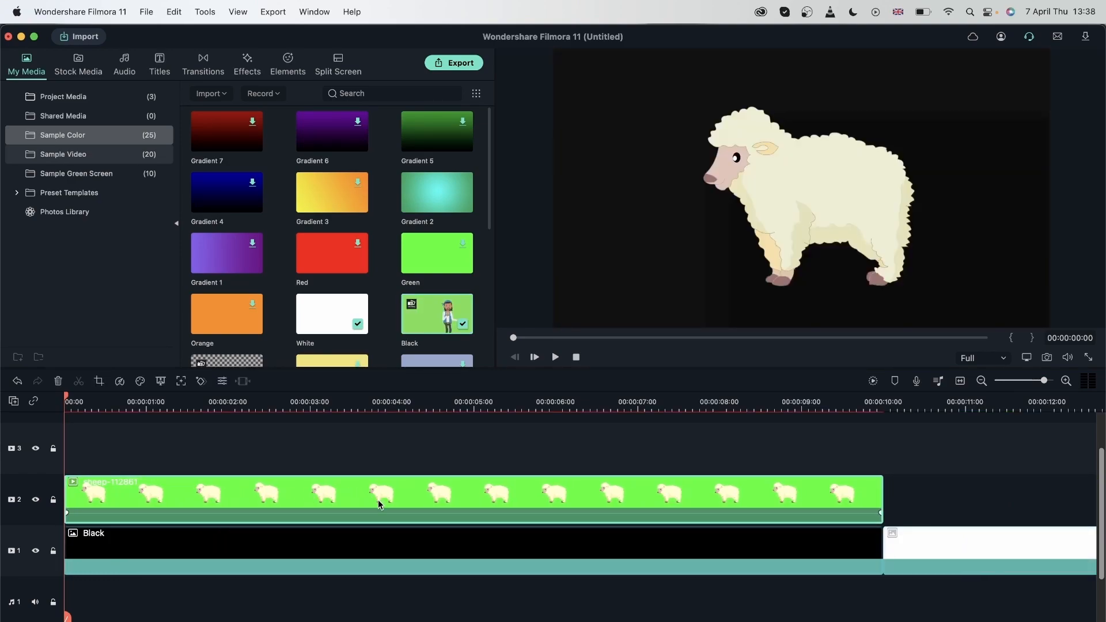
# - Preview the sheep clip at 00:00:02:14 and set its chroma key OffSet to -100.0
pyautogui.click(275, 399)
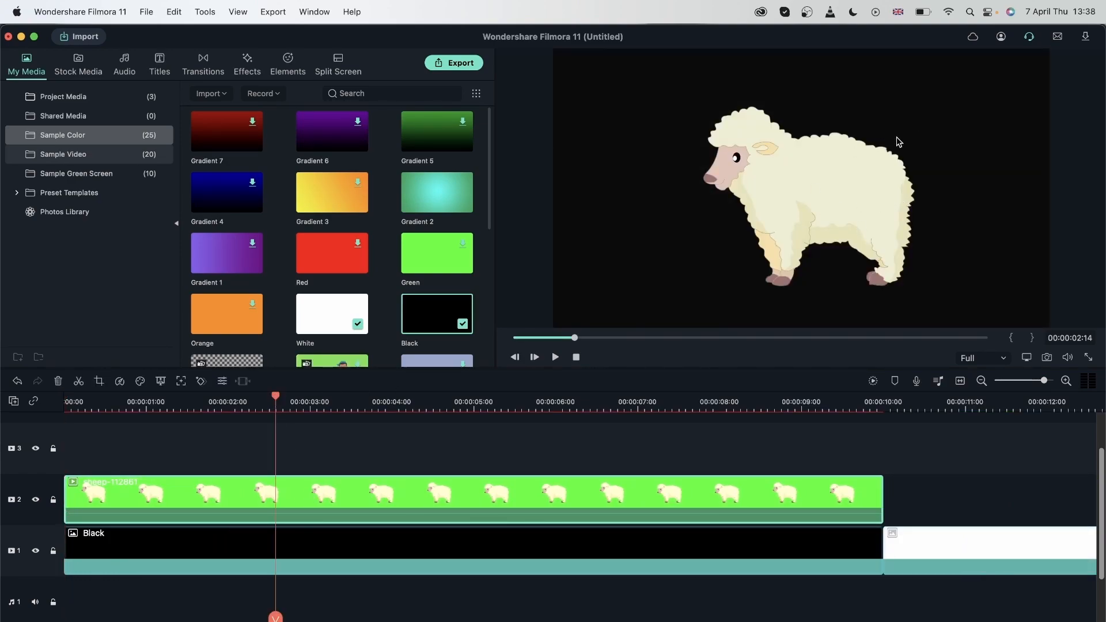
pyautogui.doubleClick(389, 498)
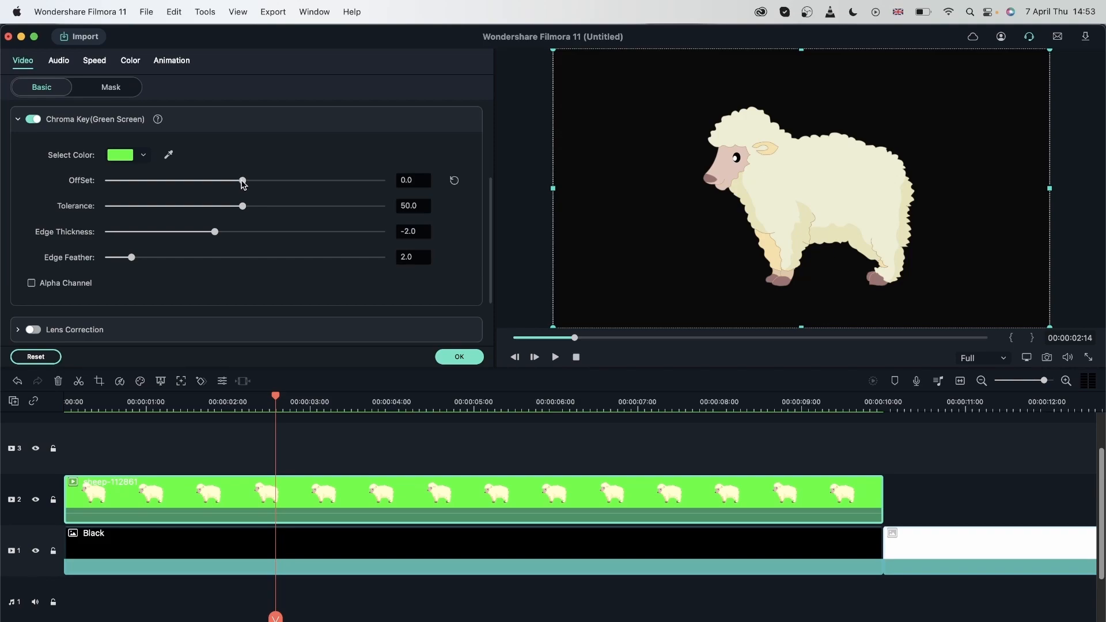
pyautogui.moveTo(243, 182); pyautogui.dragTo(95, 205)
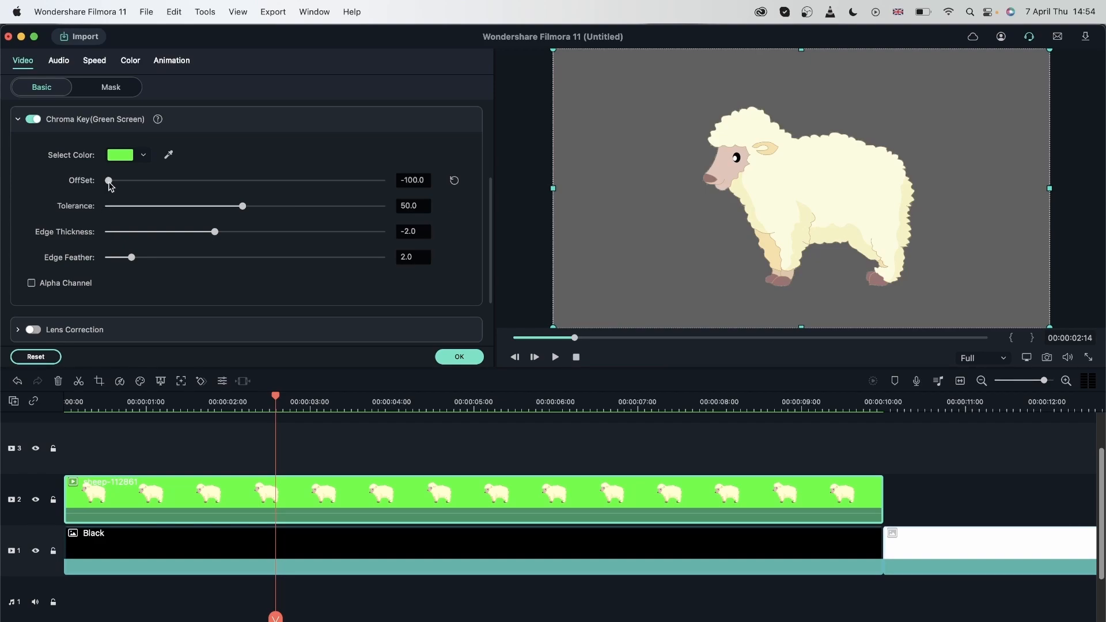
# - Move the sheep clip's chroma key OffSet to about -81.0, and restore it to its default of 0.0
pyautogui.moveTo(109, 180); pyautogui.dragTo(136, 192)
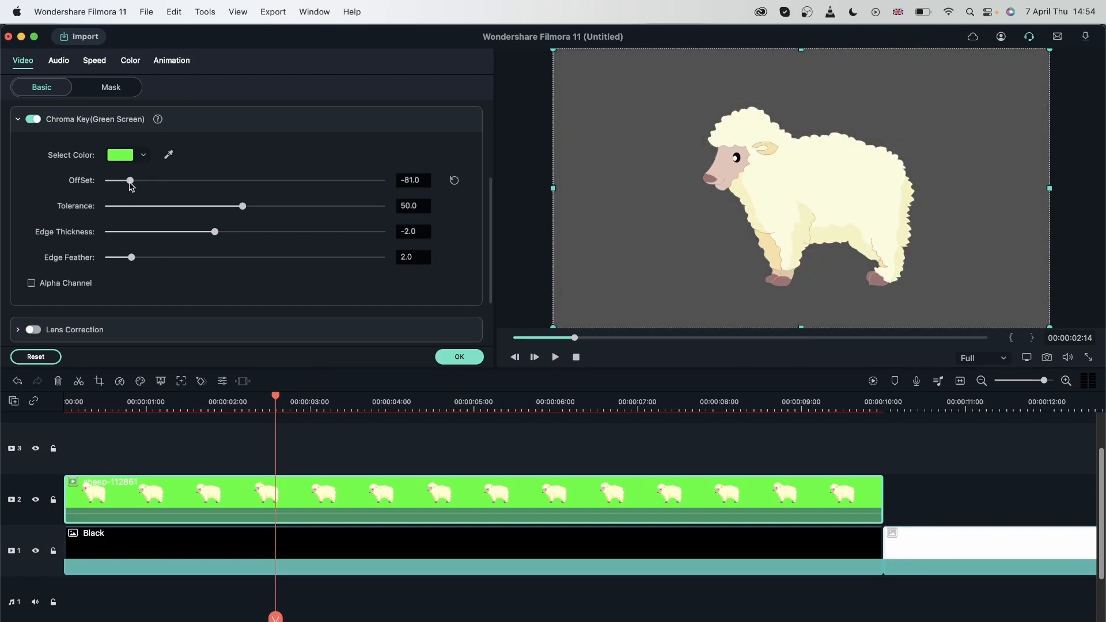
pyautogui.click(454, 180)
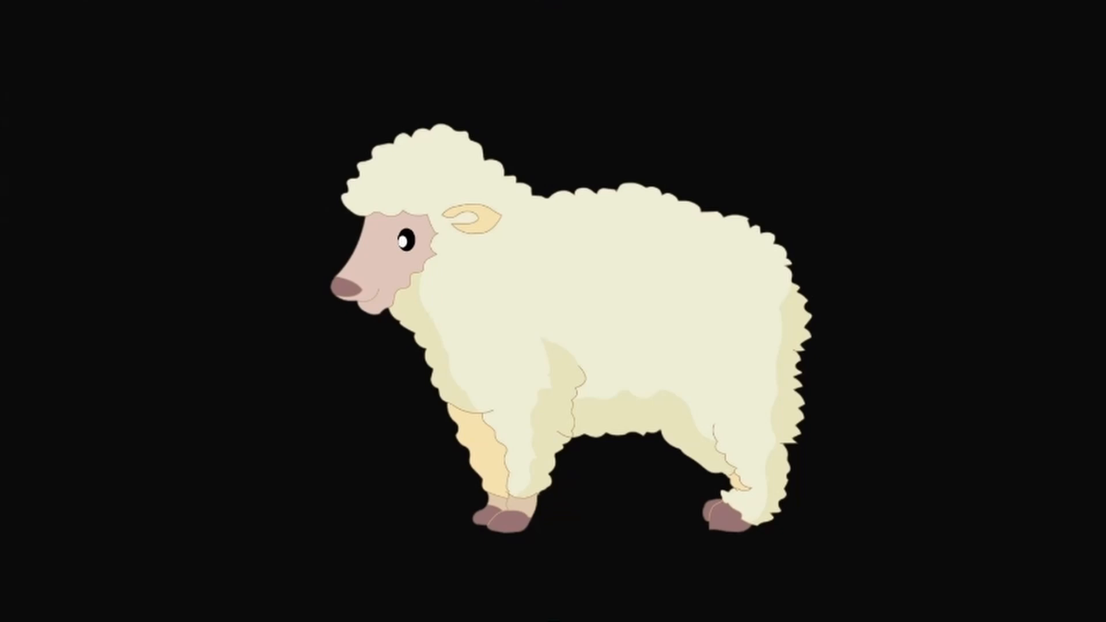
# - Try the sheep clip's Edge Thickness at -10.0 and 10.0 while inspecting its outline, and return it to 0.0
pyautogui.press('+')
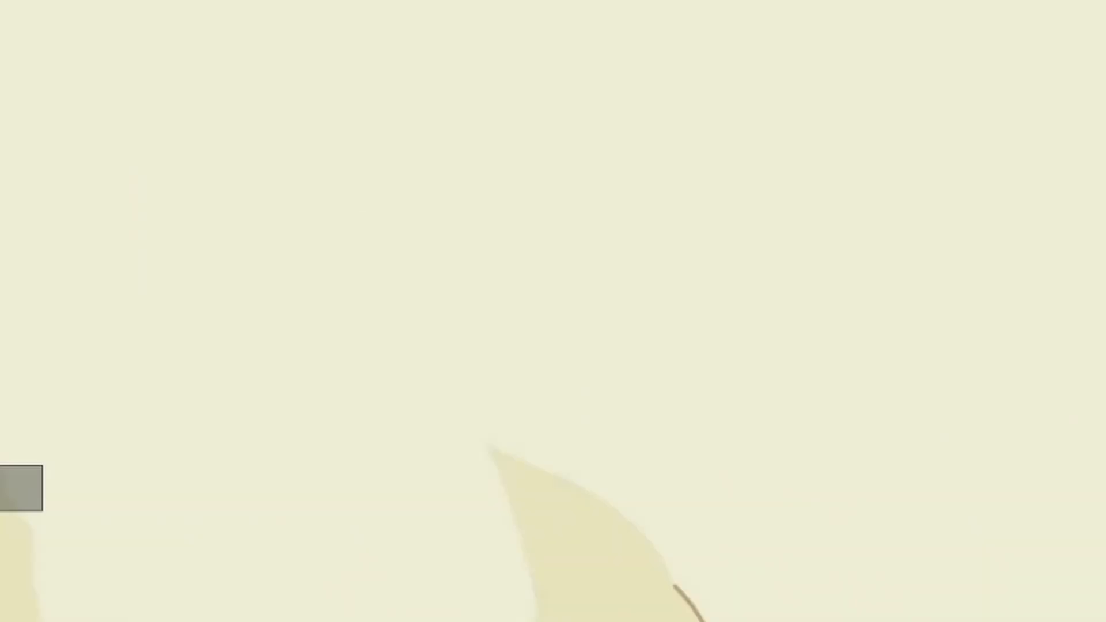
pyautogui.moveTo(3, 393); pyautogui.dragTo(745, 282)
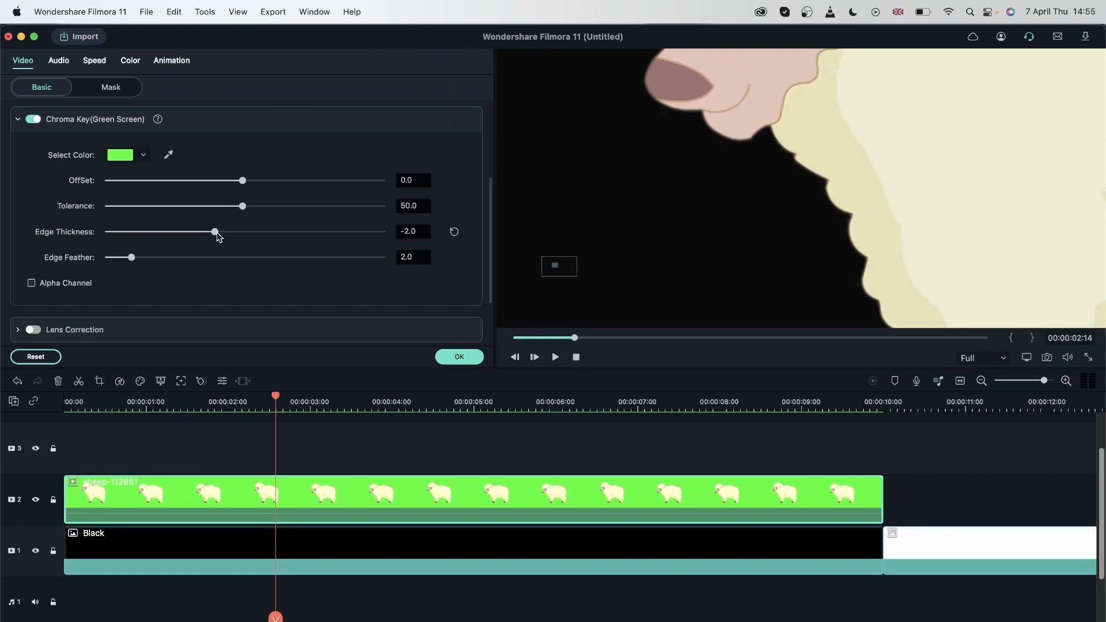
pyautogui.moveTo(217, 233); pyautogui.dragTo(96, 235)
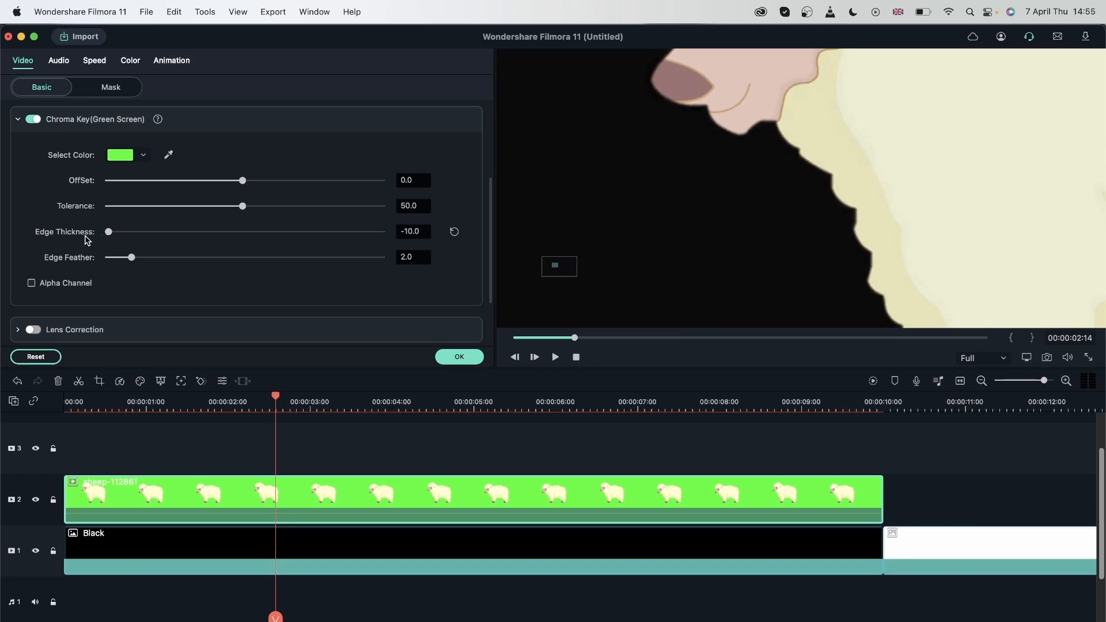
pyautogui.moveTo(109, 234); pyautogui.dragTo(387, 238)
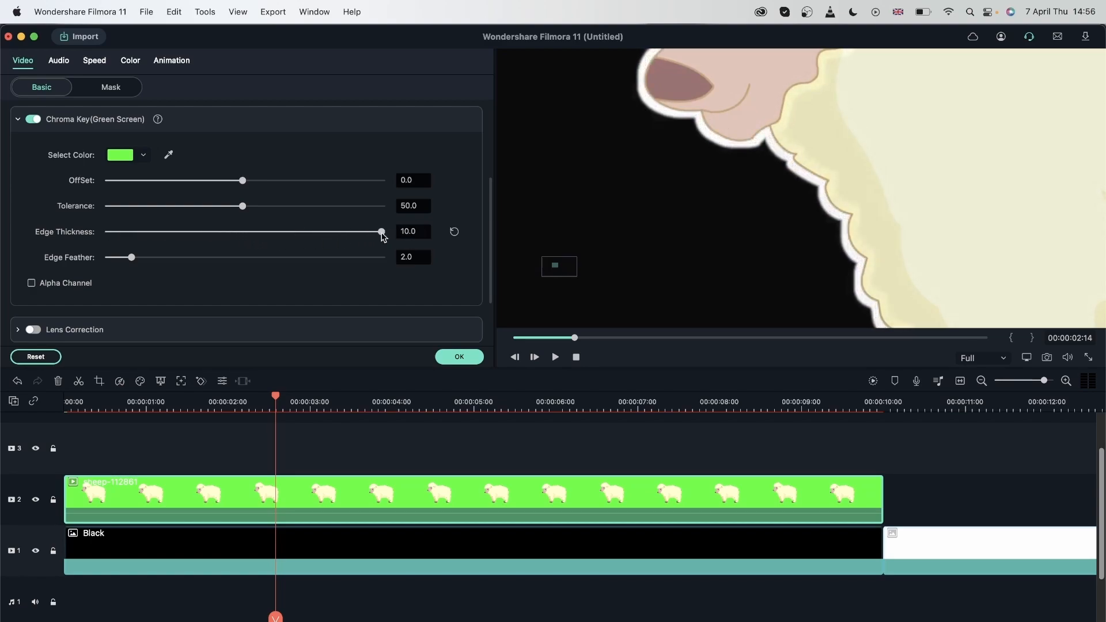
pyautogui.click(455, 232)
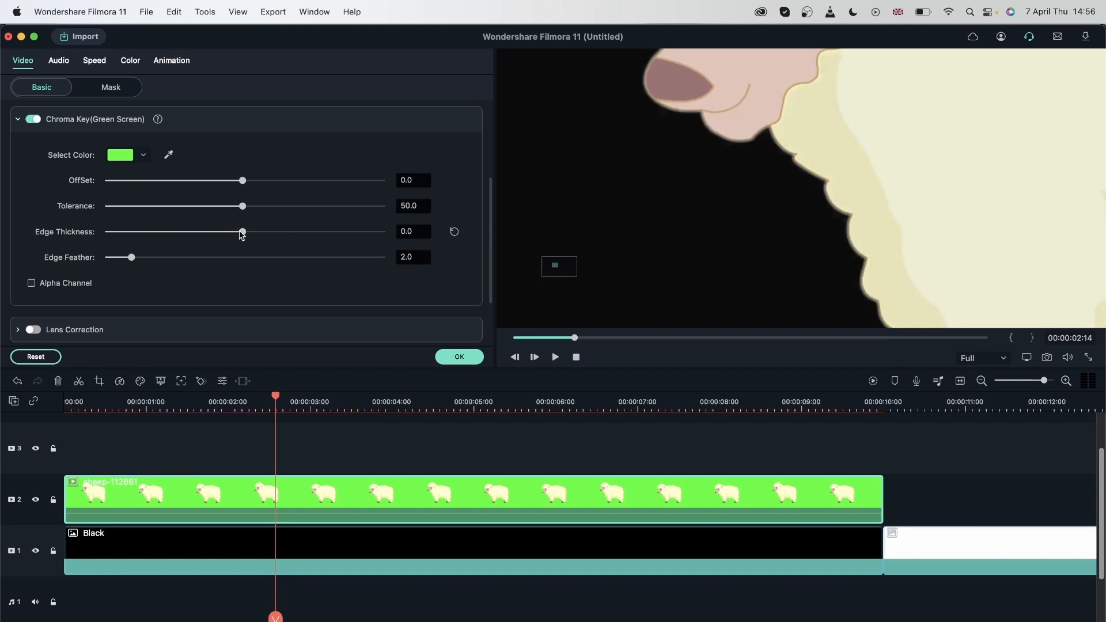
pyautogui.moveTo(243, 233); pyautogui.dragTo(398, 238)
pyautogui.click(453, 231)
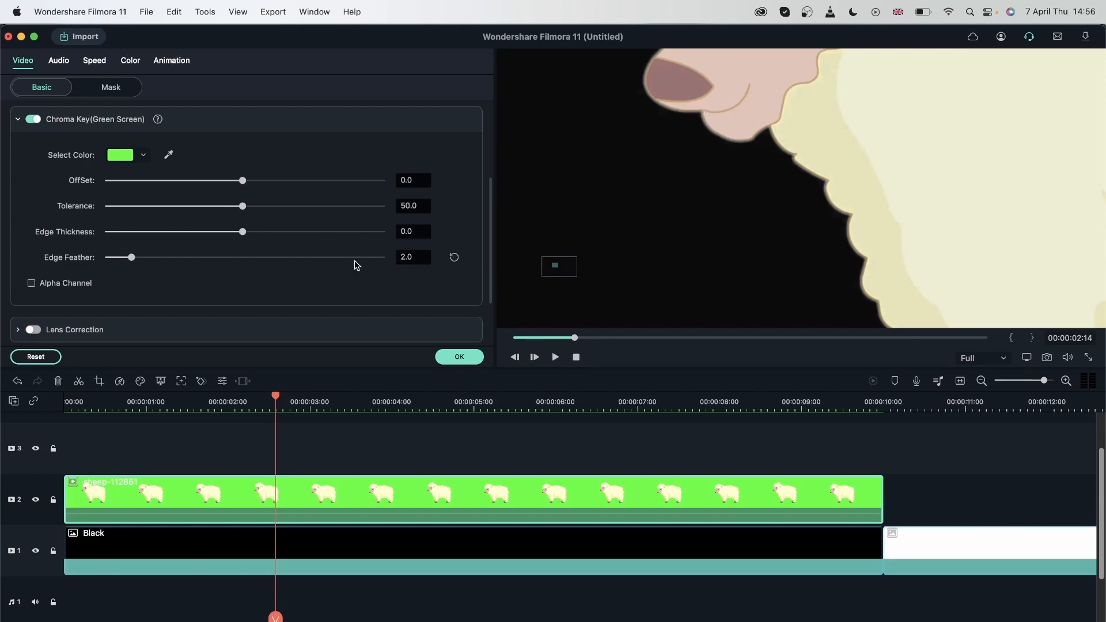
# - Try the sheep clip's Edge Feather at 0.0, 20.0, 3.8 and 5.3, and finish at 16.8
pyautogui.moveTo(132, 258); pyautogui.dragTo(32, 262)
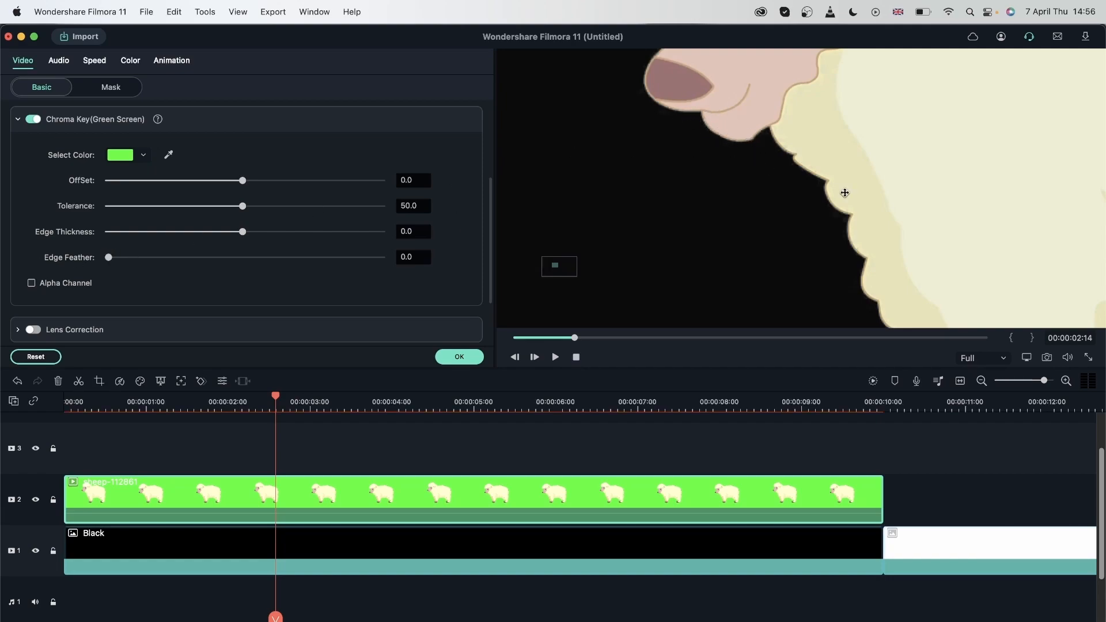
pyautogui.moveTo(109, 262); pyautogui.dragTo(450, 305)
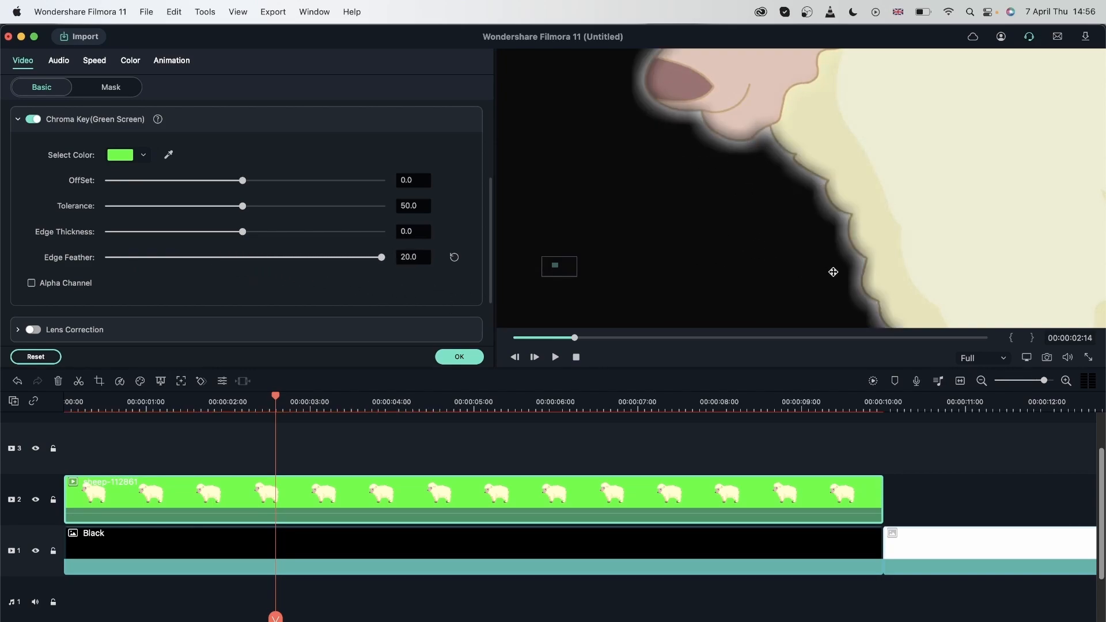
pyautogui.moveTo(382, 258); pyautogui.dragTo(156, 266)
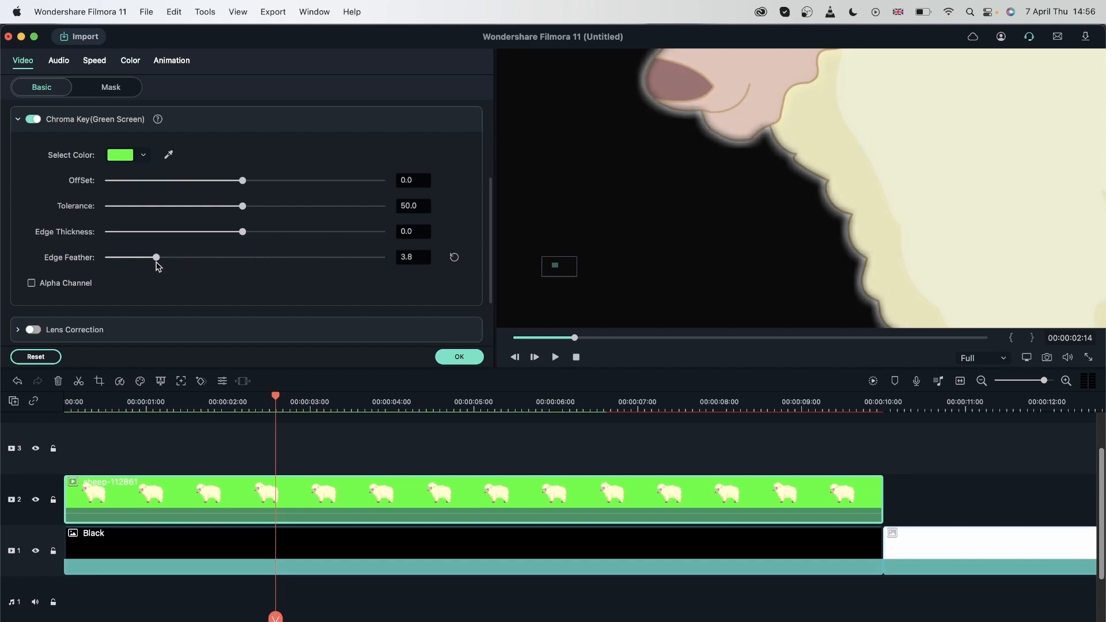
pyautogui.click(176, 257)
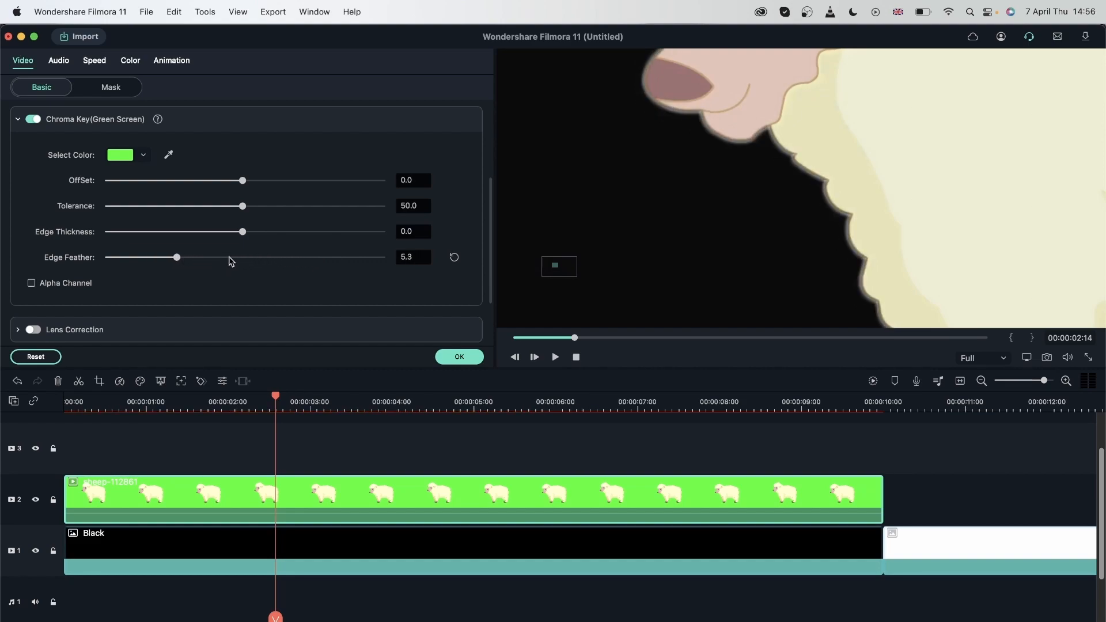
pyautogui.click(228, 259)
pyautogui.click(269, 257)
pyautogui.click(337, 258)
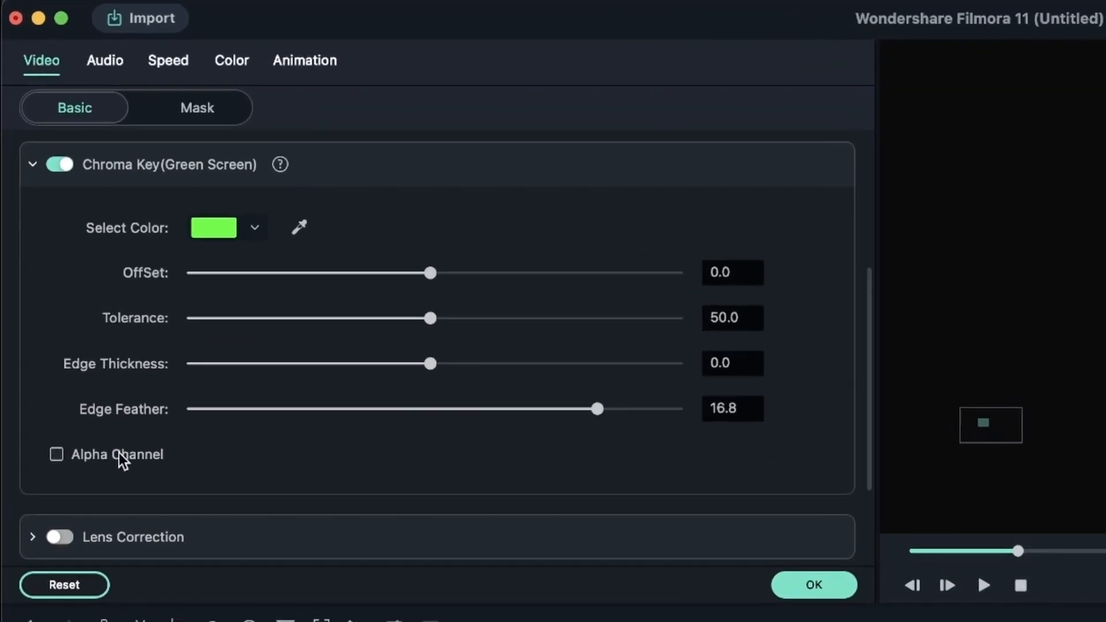
# - Toggle Alpha Channel to compare the sheep clip's matte with the keyed picture, leave it on, and inspect the whole matte
pyautogui.click(57, 456)
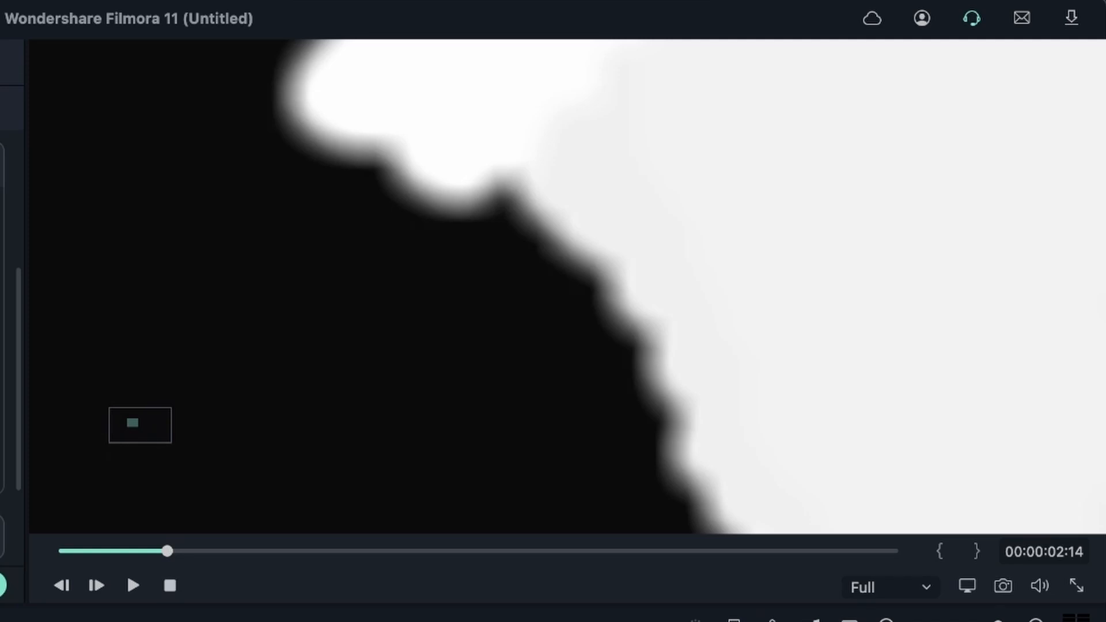
pyautogui.click(0, 455)
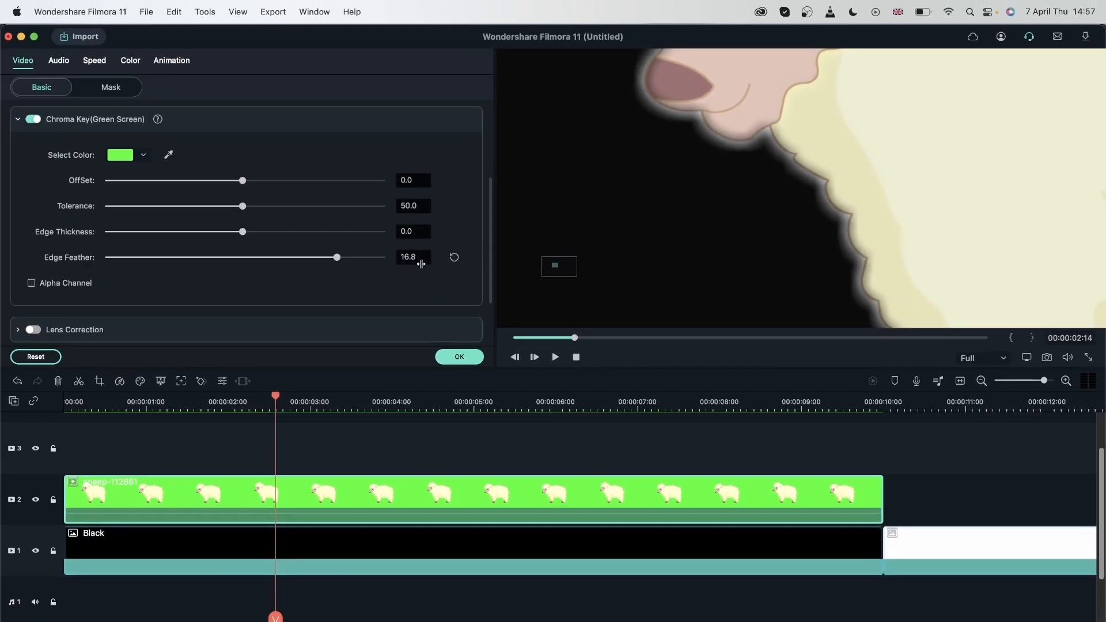
pyautogui.click(32, 283)
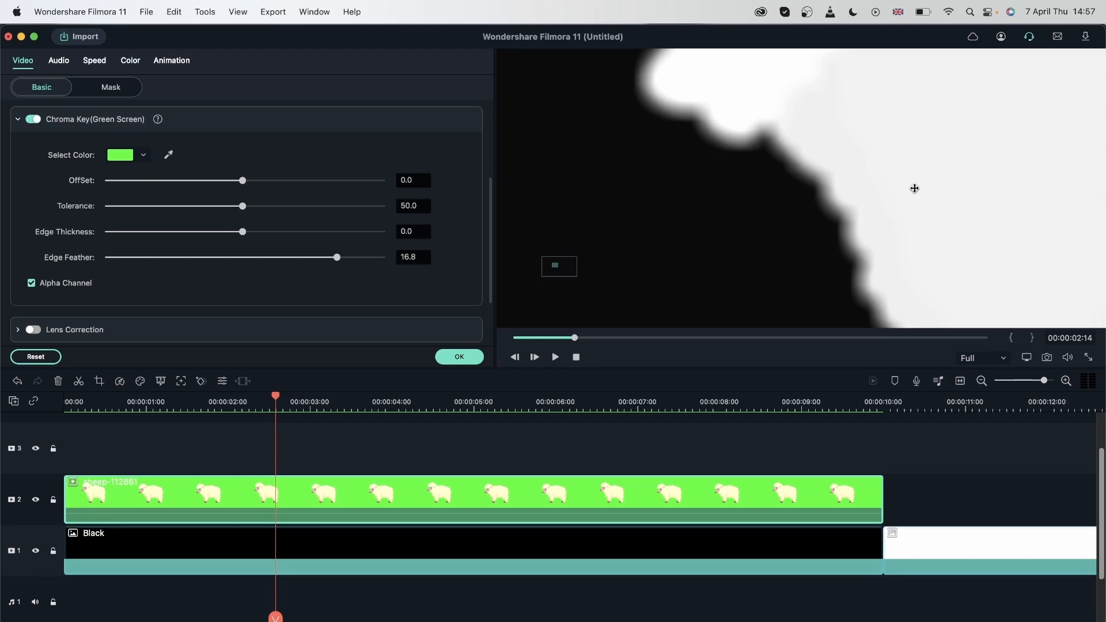
pyautogui.click(1026, 357)
pyautogui.moveTo(975, 415)
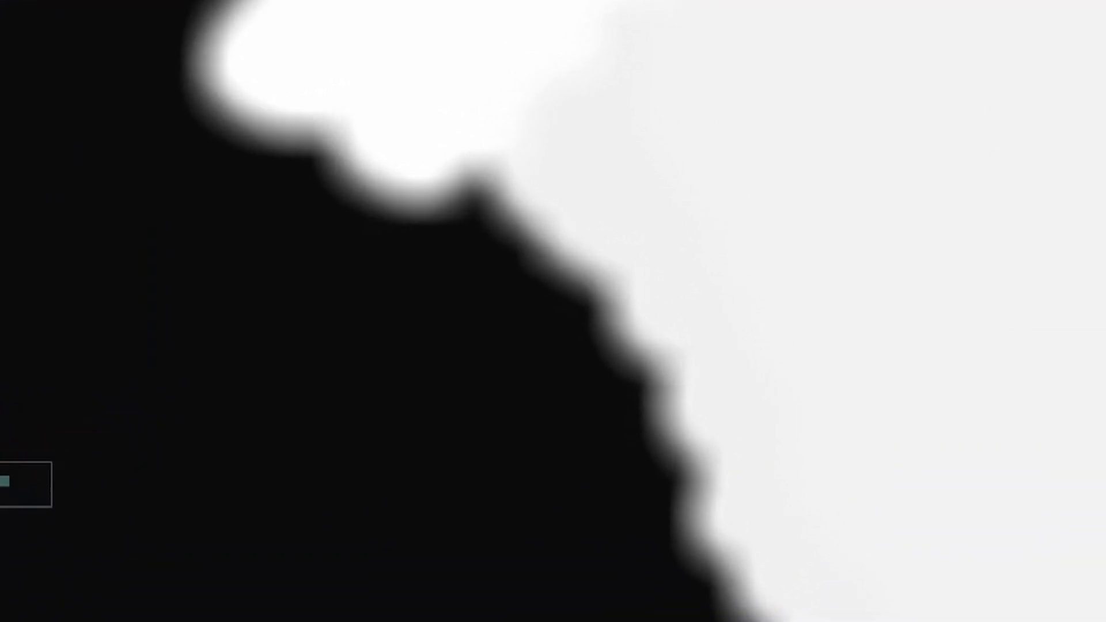
pyautogui.click(1068, 593)
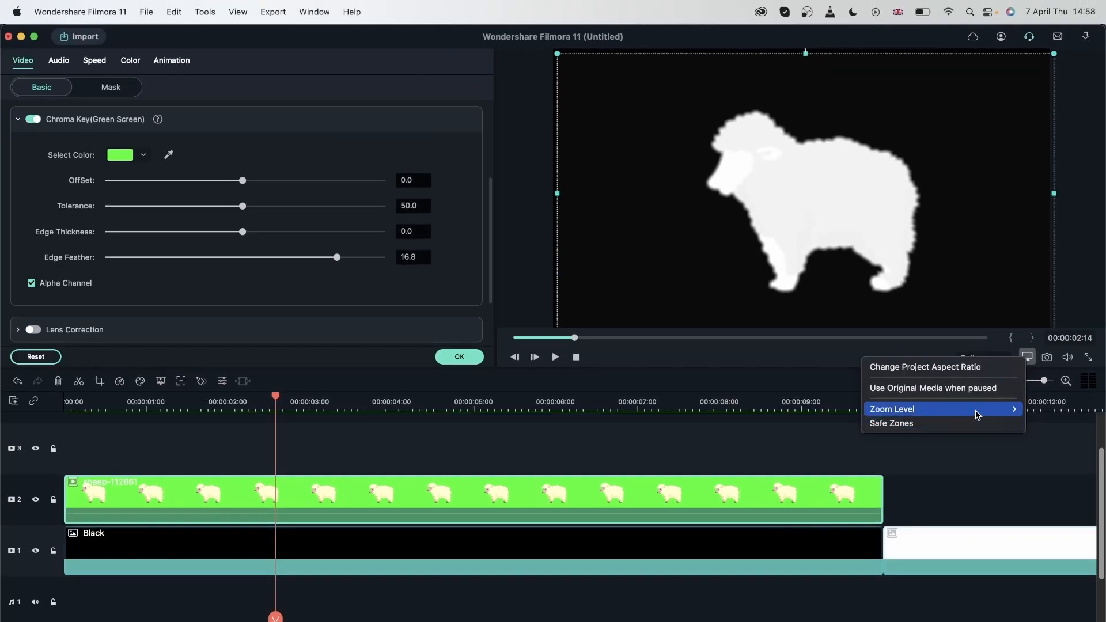
pyautogui.moveTo(979, 415)
pyautogui.click(1049, 507)
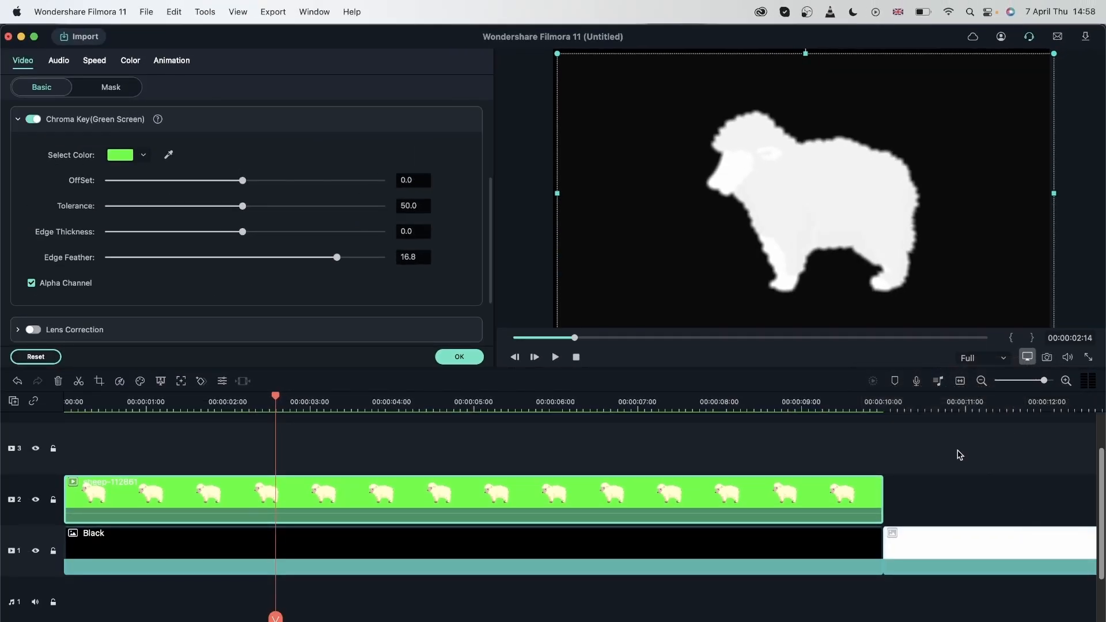
# - Set the sheep clip's Edge Feather to 2.2 and its Edge Thickness to -3.2 while viewing the alpha matte
pyautogui.moveTo(688, 217); pyautogui.dragTo(855, 197)
pyautogui.moveTo(336, 262); pyautogui.dragTo(136, 262)
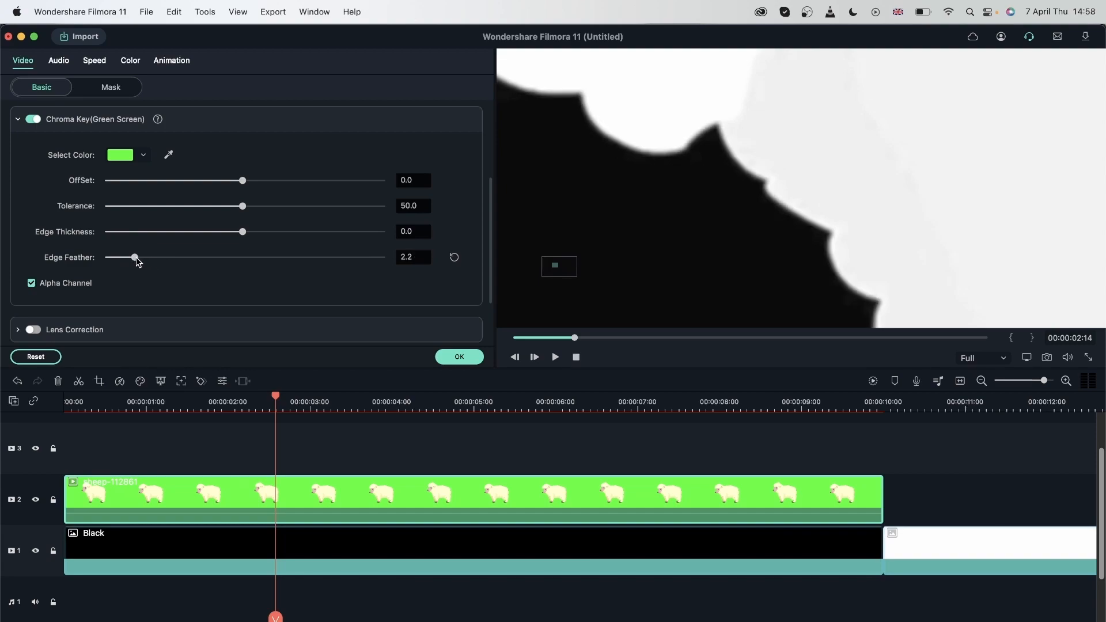
pyautogui.moveTo(245, 233); pyautogui.dragTo(199, 239)
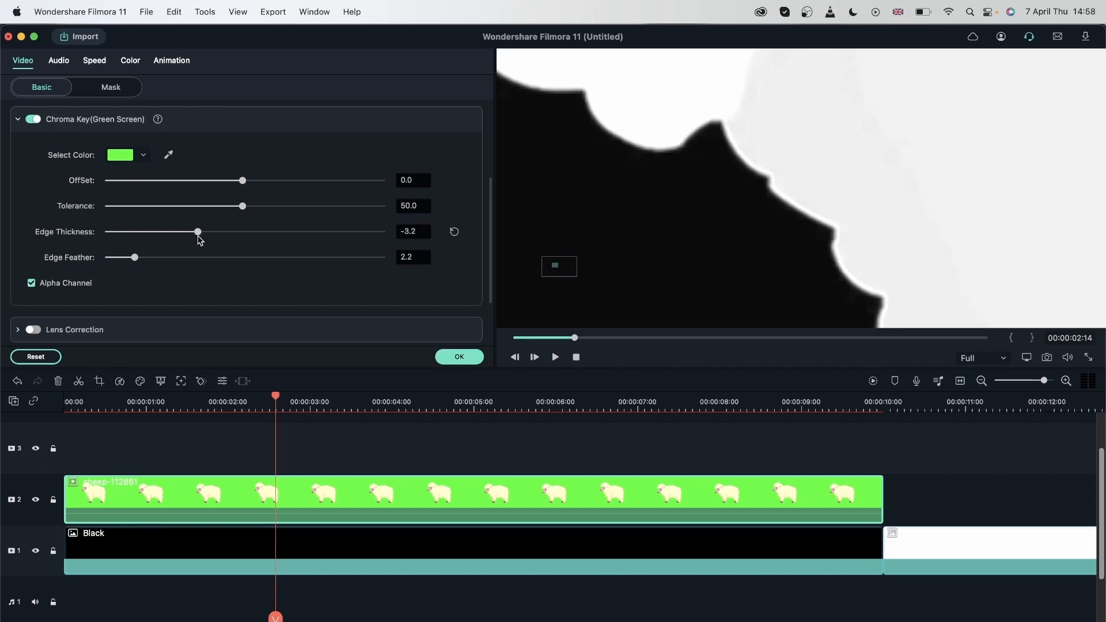
# - Try the chroma key Tolerance at 53.0 on the sheep matte, close up and in full, and restore it to 50.0
pyautogui.moveTo(245, 208)
pyautogui.mouseDown()
pyautogui.moveTo(303, 208)
pyautogui.moveTo(210, 218)
pyautogui.moveTo(253, 217)
pyautogui.mouseUp()
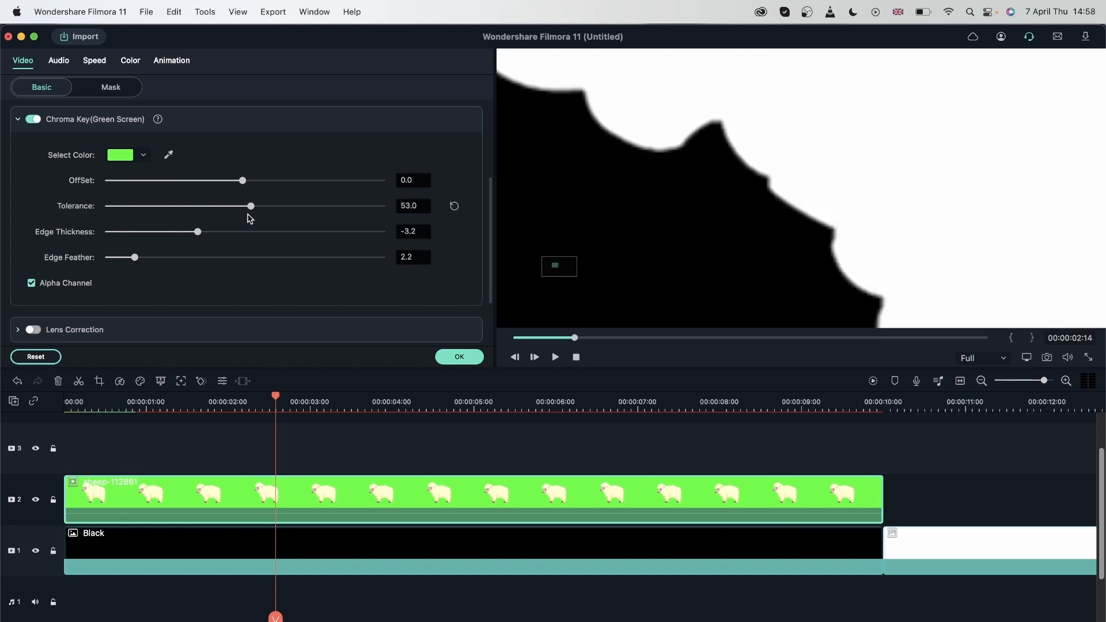
pyautogui.click(453, 208)
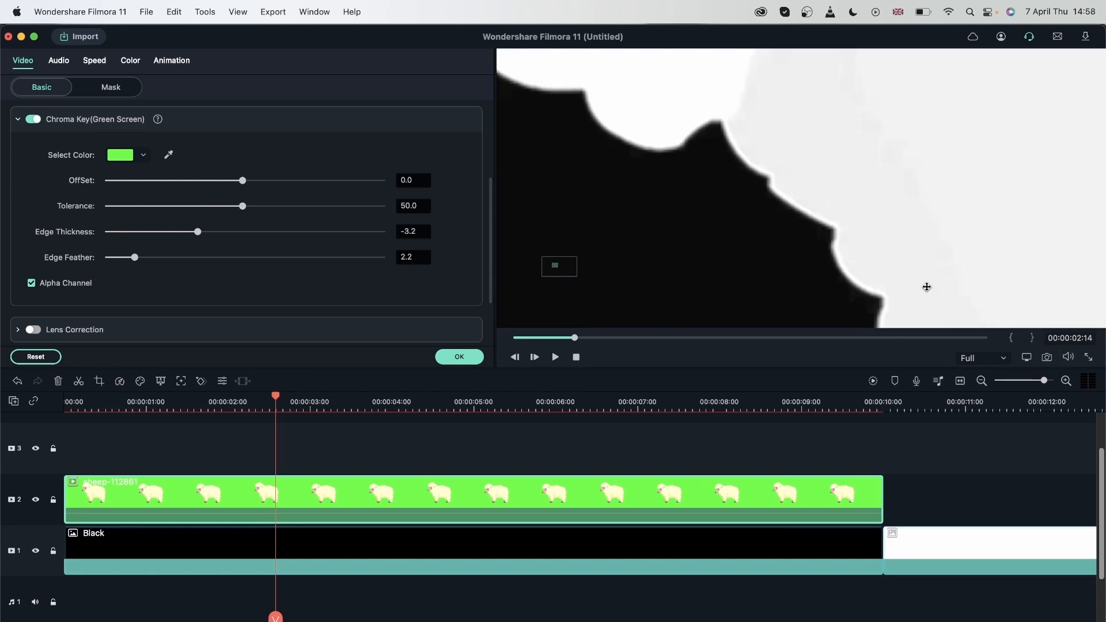
pyautogui.click(986, 358)
pyautogui.click(1026, 357)
pyautogui.moveTo(1013, 408)
pyautogui.click(1049, 413)
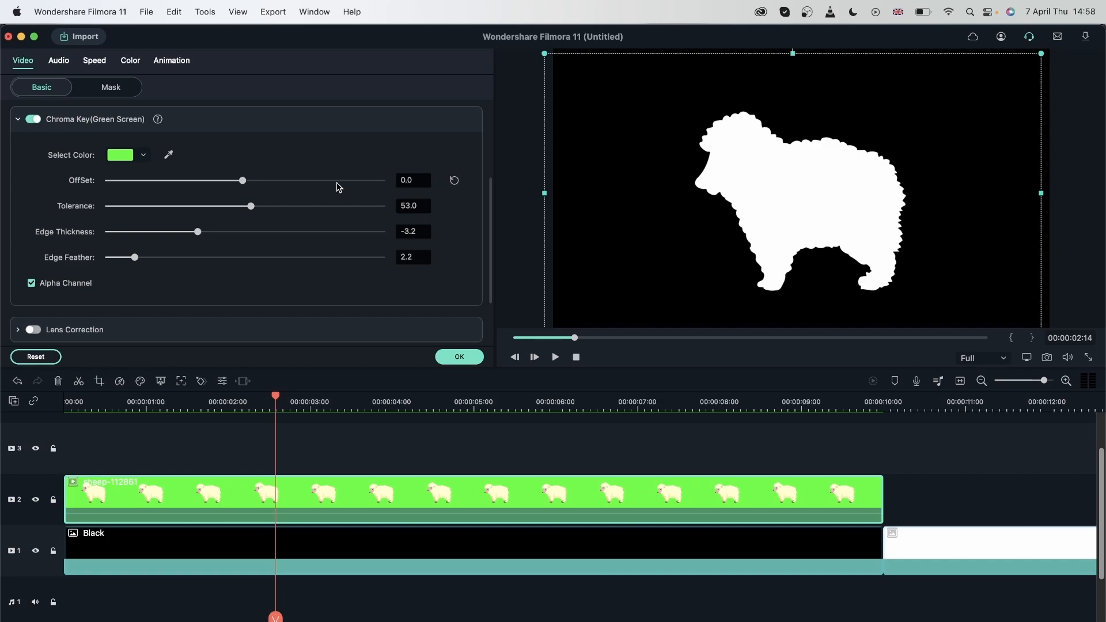
pyautogui.click(454, 206)
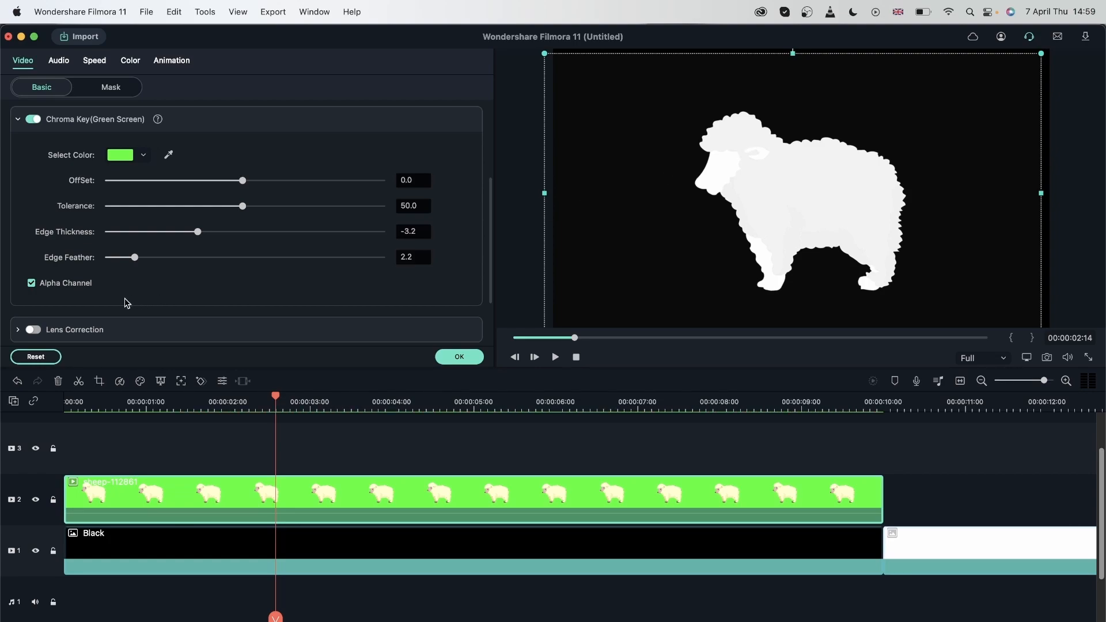
# - Set the sheep clip's chroma key Tolerance to 55.0 and turn off the Alpha Channel view
pyautogui.click(31, 284)
pyautogui.moveTo(242, 205); pyautogui.dragTo(267, 206)
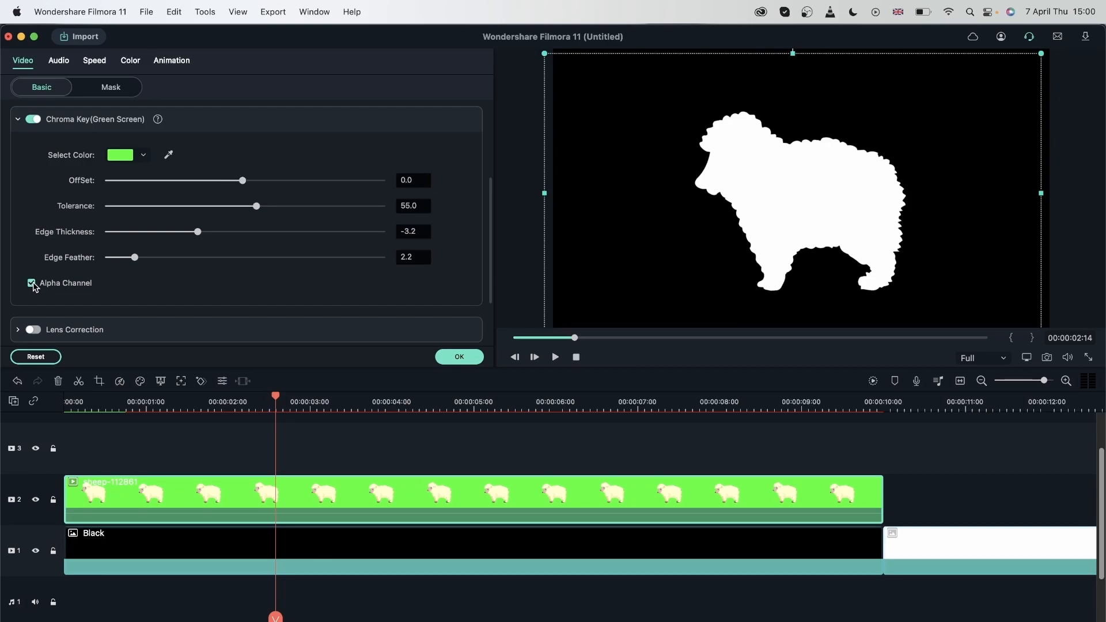
pyautogui.click(32, 283)
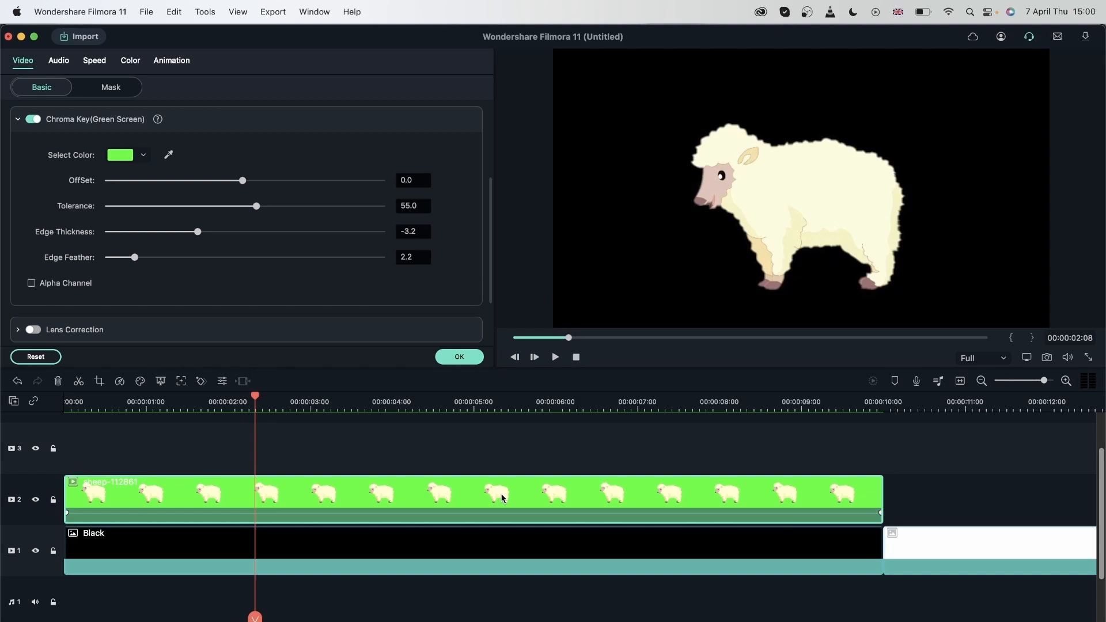
# - Reset the sheep clip's video settings to their defaults and toggle its chroma key on and off to compare
pyautogui.scroll(2, 95, 328)
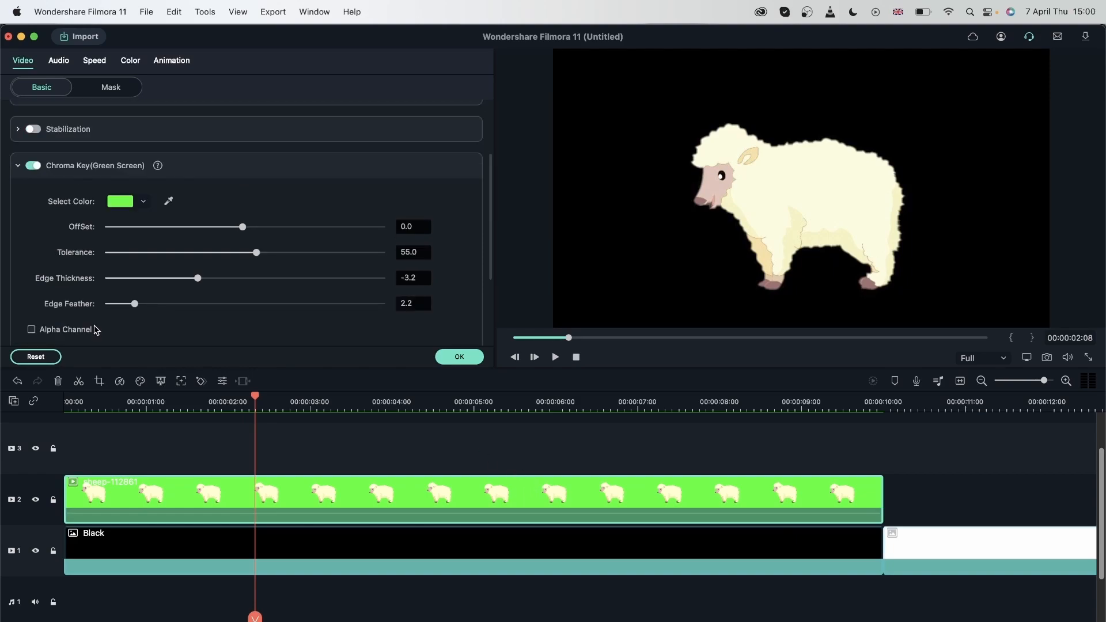
pyautogui.click(36, 358)
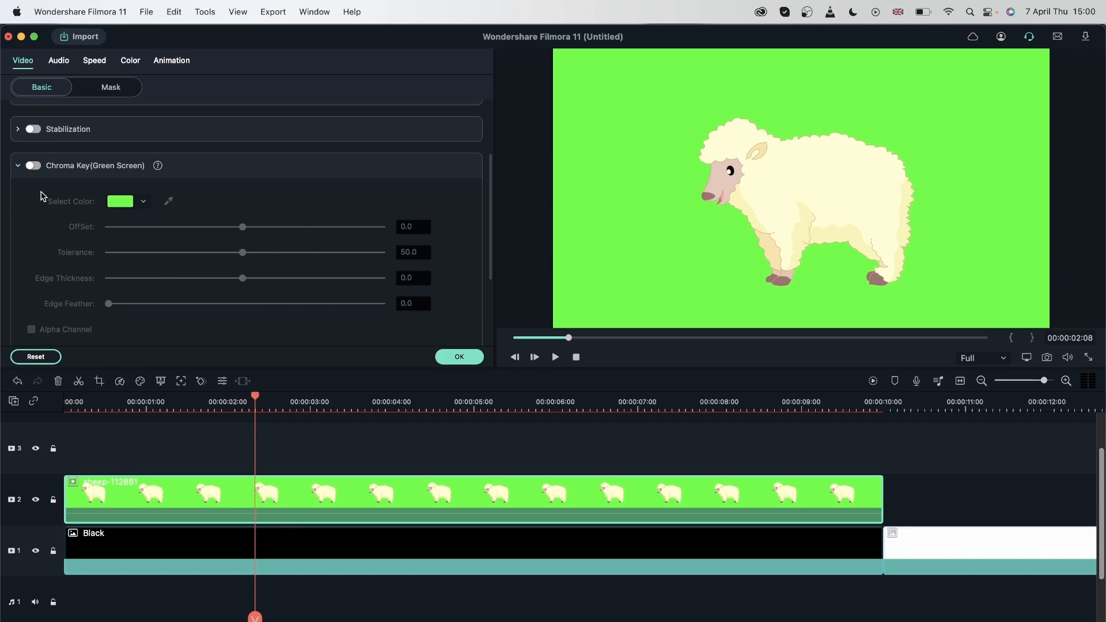
pyautogui.click(35, 168)
pyautogui.click(34, 169)
pyautogui.click(34, 169)
pyautogui.click(34, 166)
pyautogui.click(33, 166)
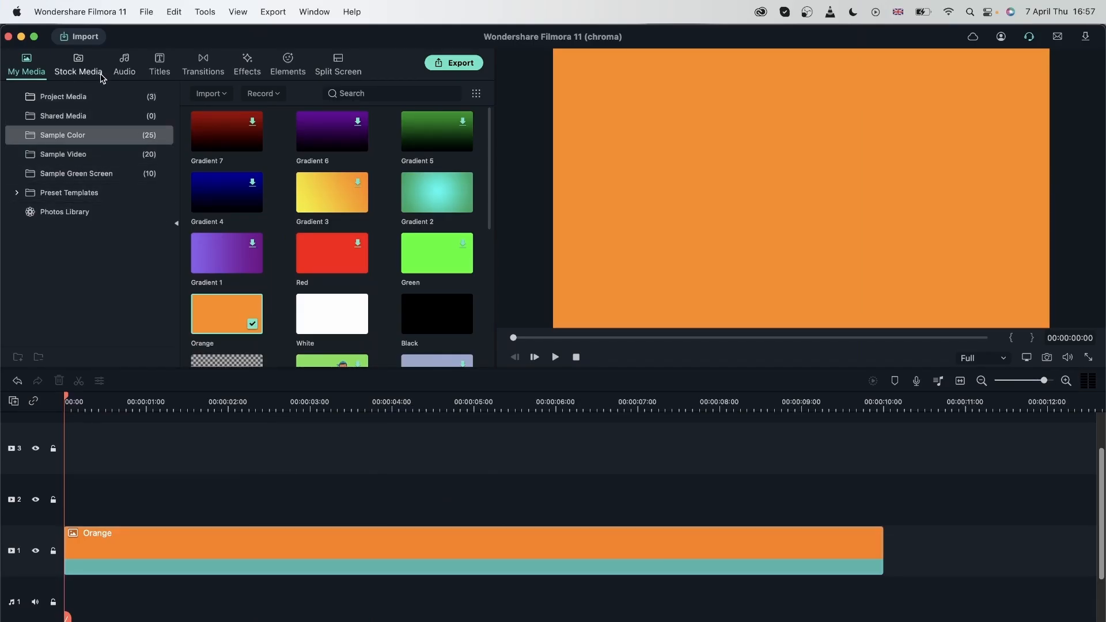
# - Place the Pexels clip 5584372 of the woman on the phone on video track 2 above Orange, matching the project to 3840X2160 23.98fps
pyautogui.click(63, 100)
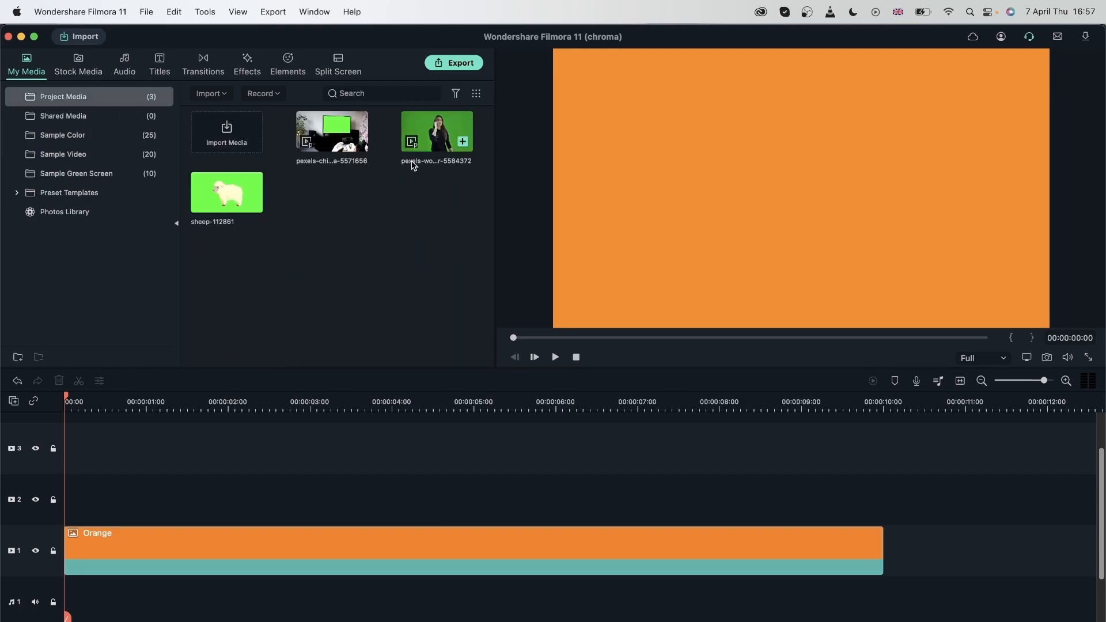
pyautogui.moveTo(432, 132); pyautogui.dragTo(72, 493)
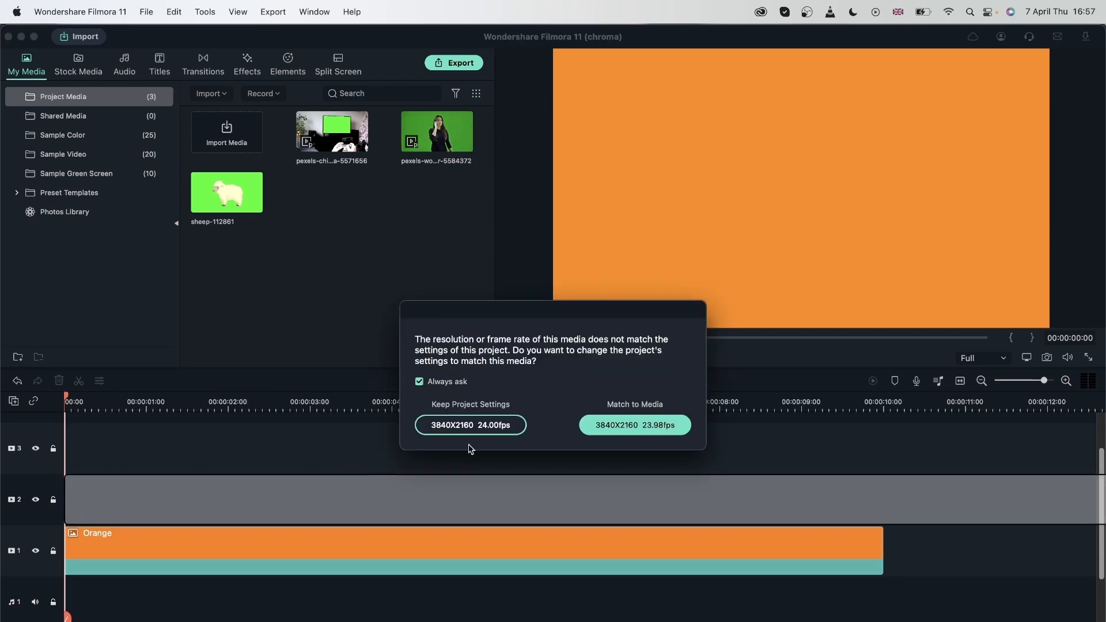
pyautogui.click(632, 425)
# - Turn on the chroma key for the woman's clip on video track 2, with the playhead at 00:00:02:13
pyautogui.click(406, 398)
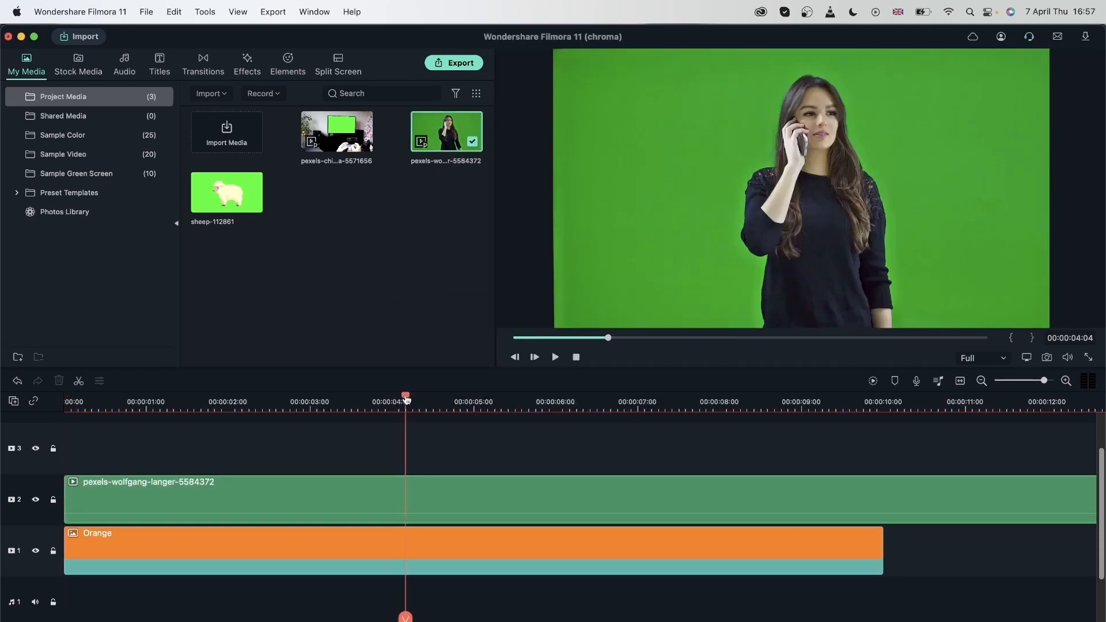
pyautogui.click(371, 397)
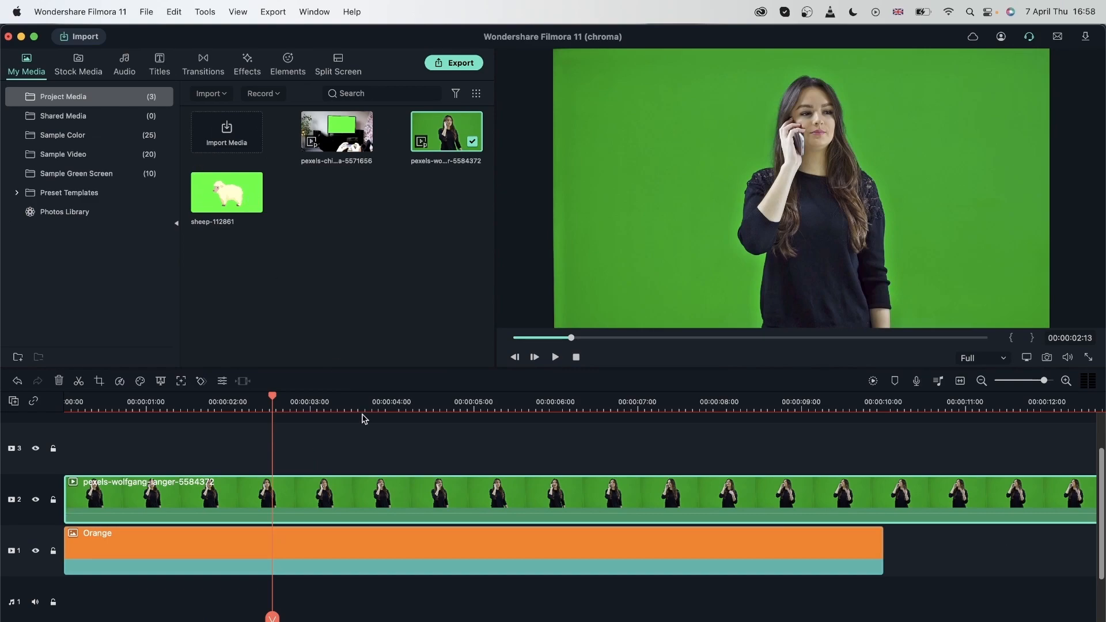
pyautogui.doubleClick(386, 485)
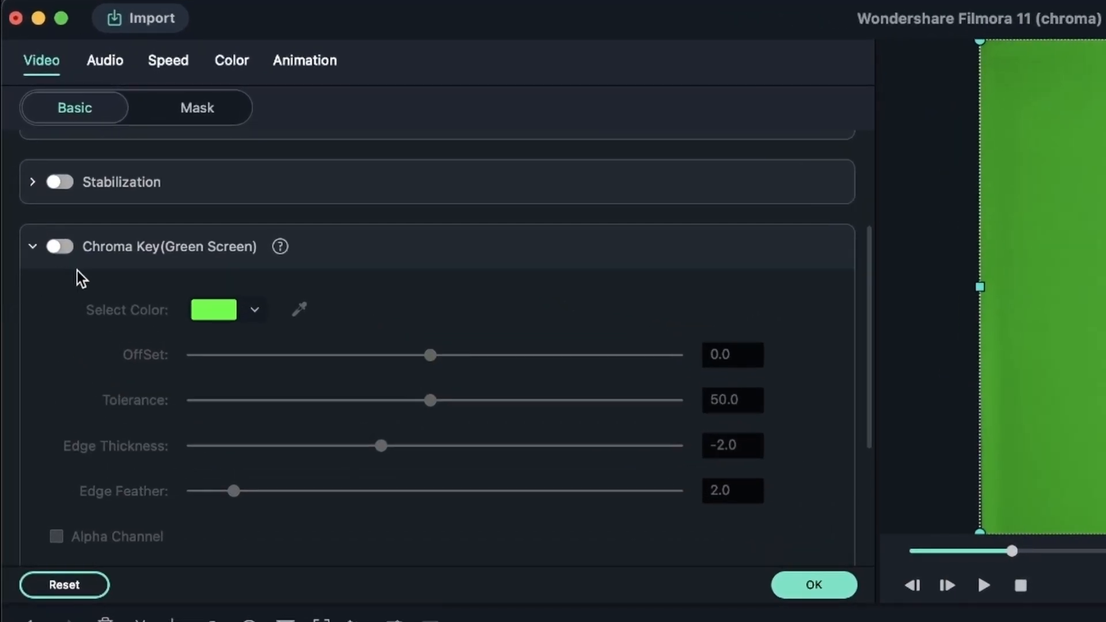
pyautogui.scroll(4, 136, 242)
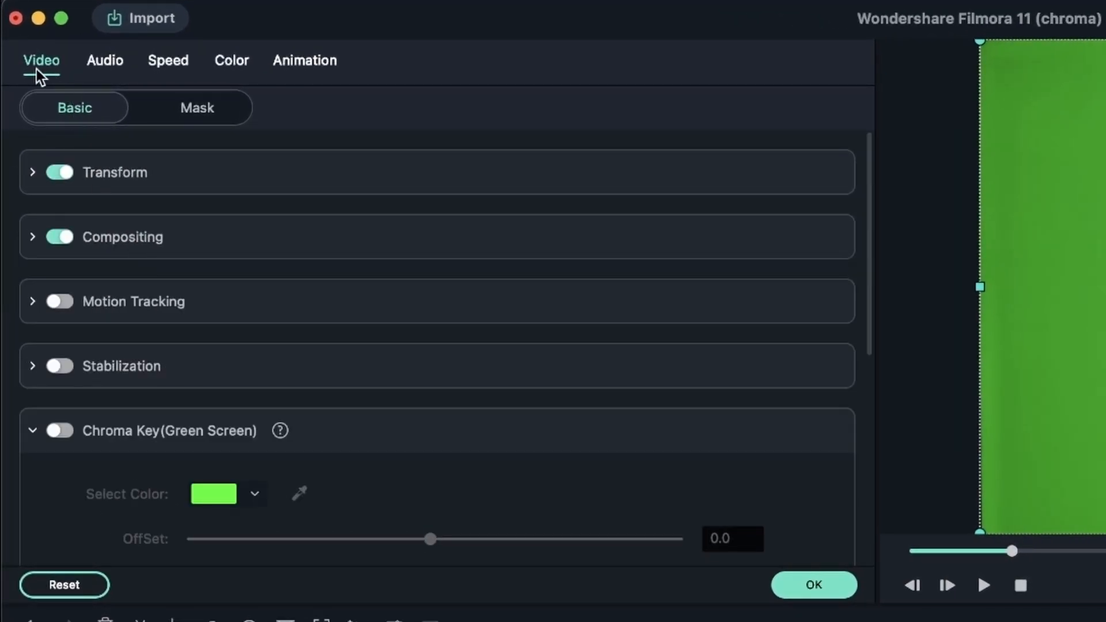
pyautogui.scroll(-5, 169, 301)
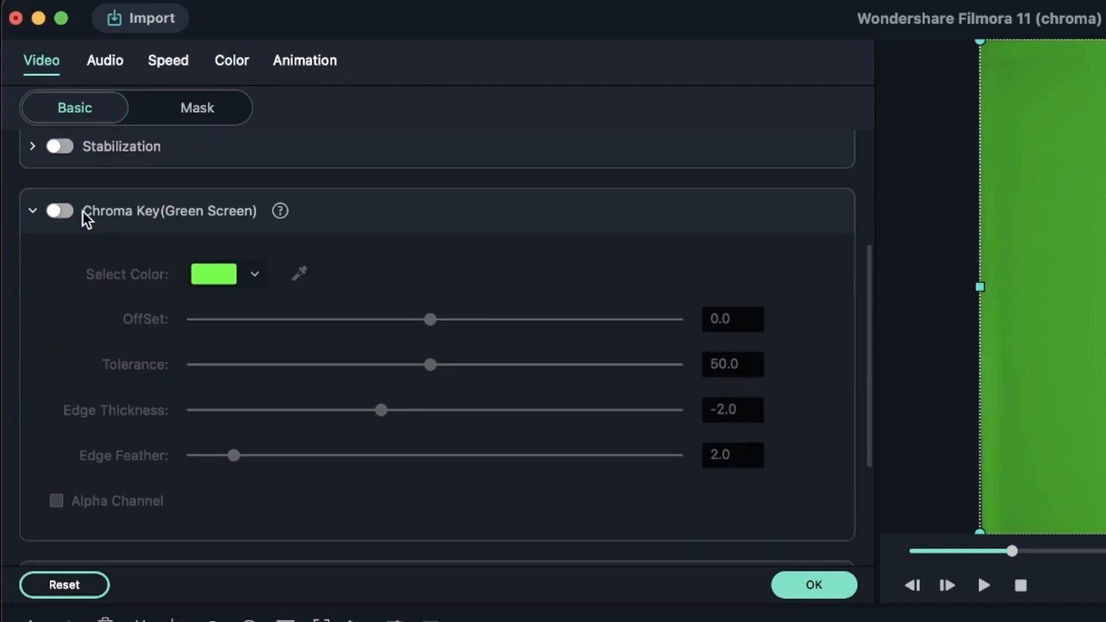
pyautogui.click(77, 211)
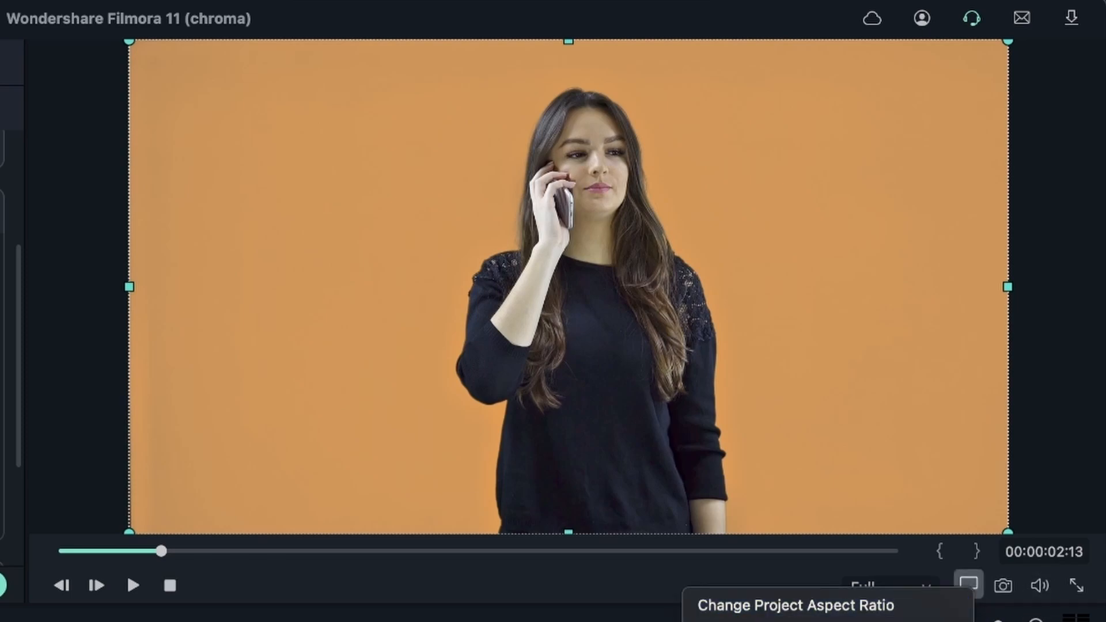
# - Set the woman's chroma key Tolerance to 52.0 and examine the alpha matte around her shoulders and hair at 100% preview zoom
pyautogui.click(1013, 621)
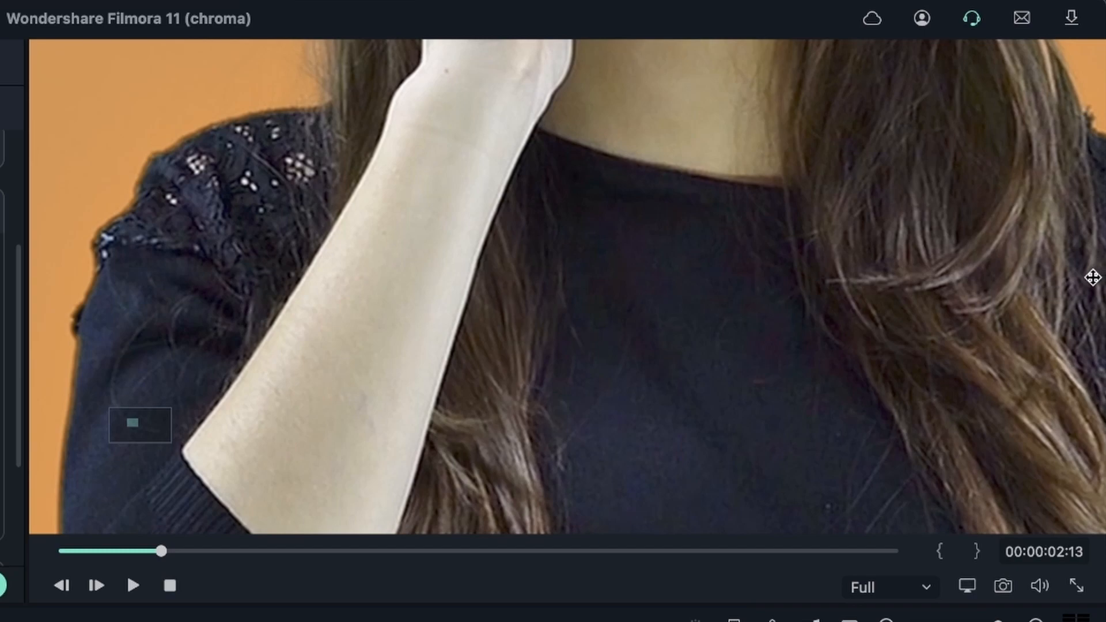
pyautogui.moveTo(580, 337); pyautogui.dragTo(713, 126)
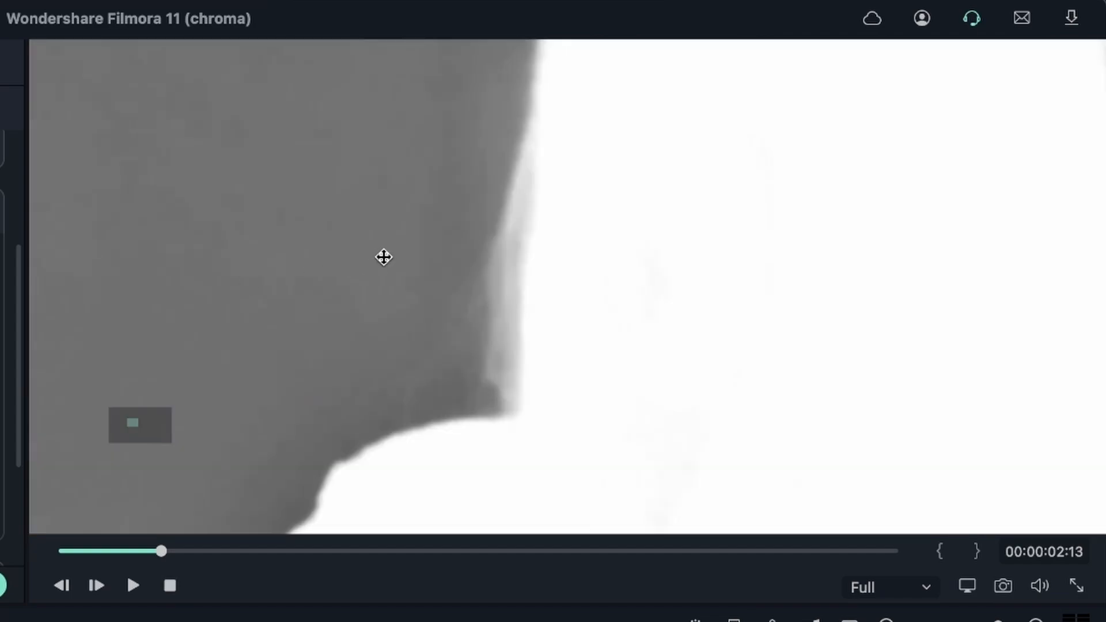
pyautogui.moveTo(382, 257); pyautogui.dragTo(432, 42)
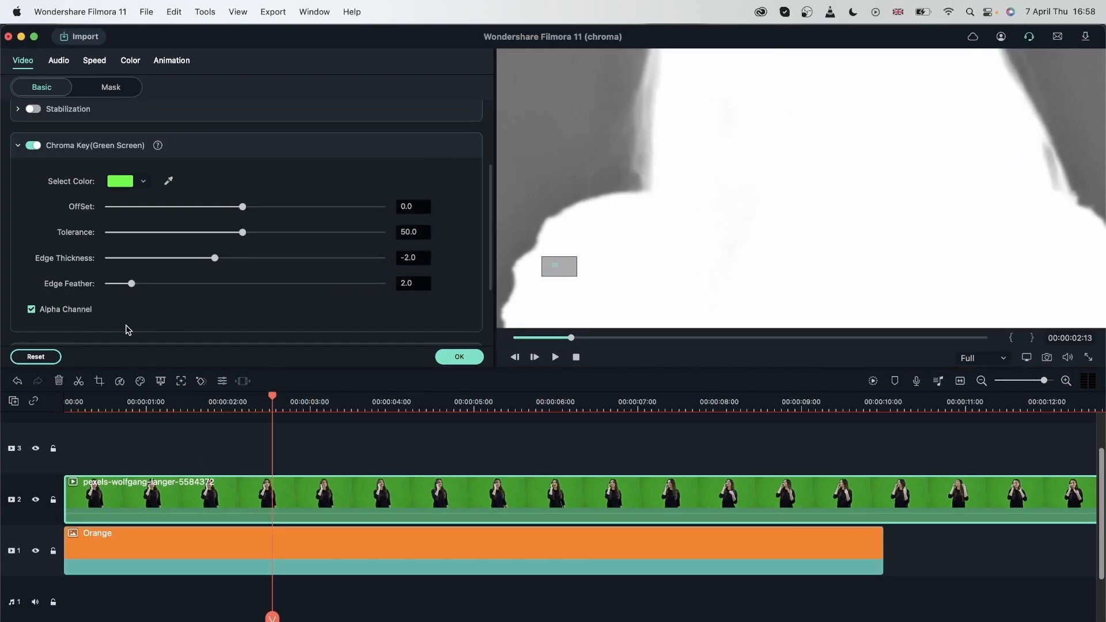
pyautogui.moveTo(243, 232); pyautogui.dragTo(248, 232)
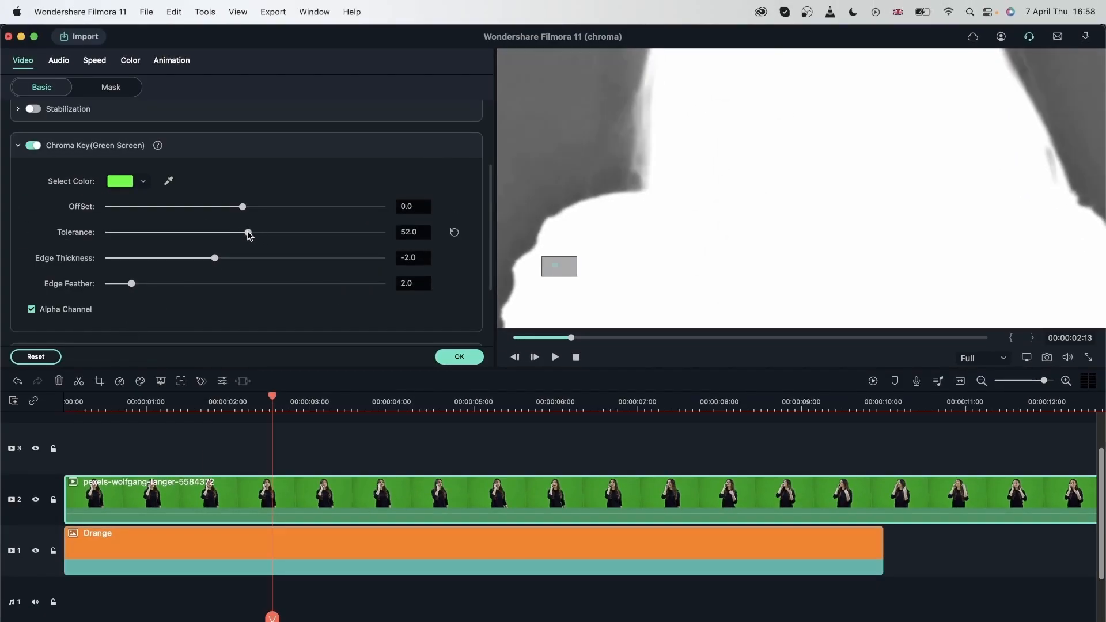
pyautogui.moveTo(868, 133); pyautogui.dragTo(834, 315)
pyautogui.moveTo(820, 113)
pyautogui.mouseDown()
pyautogui.moveTo(789, 290)
pyautogui.moveTo(778, 81)
pyautogui.mouseUp()
pyautogui.moveTo(759, 271); pyautogui.dragTo(740, 98)
pyautogui.moveTo(728, 240)
pyautogui.mouseDown()
pyautogui.moveTo(832, 106)
pyautogui.moveTo(906, 86)
pyautogui.moveTo(915, 224)
pyautogui.moveTo(590, 314)
pyautogui.mouseUp()
pyautogui.moveTo(610, 95)
pyautogui.mouseDown()
pyautogui.moveTo(869, 207)
pyautogui.moveTo(874, 289)
pyautogui.moveTo(930, 507)
pyautogui.mouseUp()
pyautogui.moveTo(825, 139); pyautogui.dragTo(783, 154)
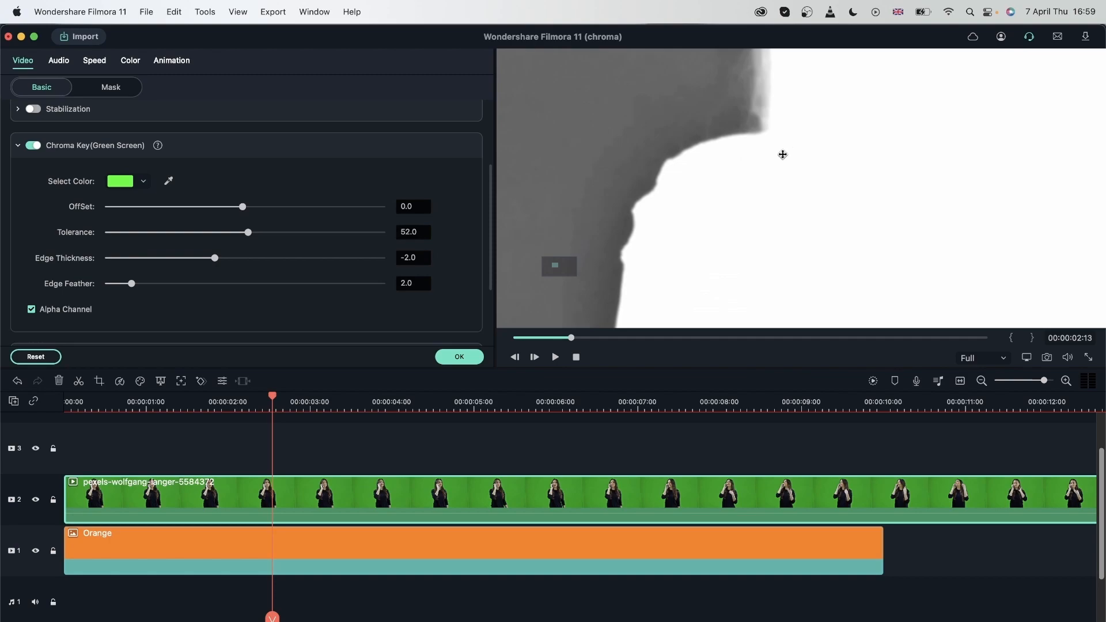
# - Turn off the Alpha Channel view and set the chroma key OffSet to 4.0 on the woman's clip
pyautogui.click(32, 310)
pyautogui.moveTo(720, 116); pyautogui.dragTo(699, 264)
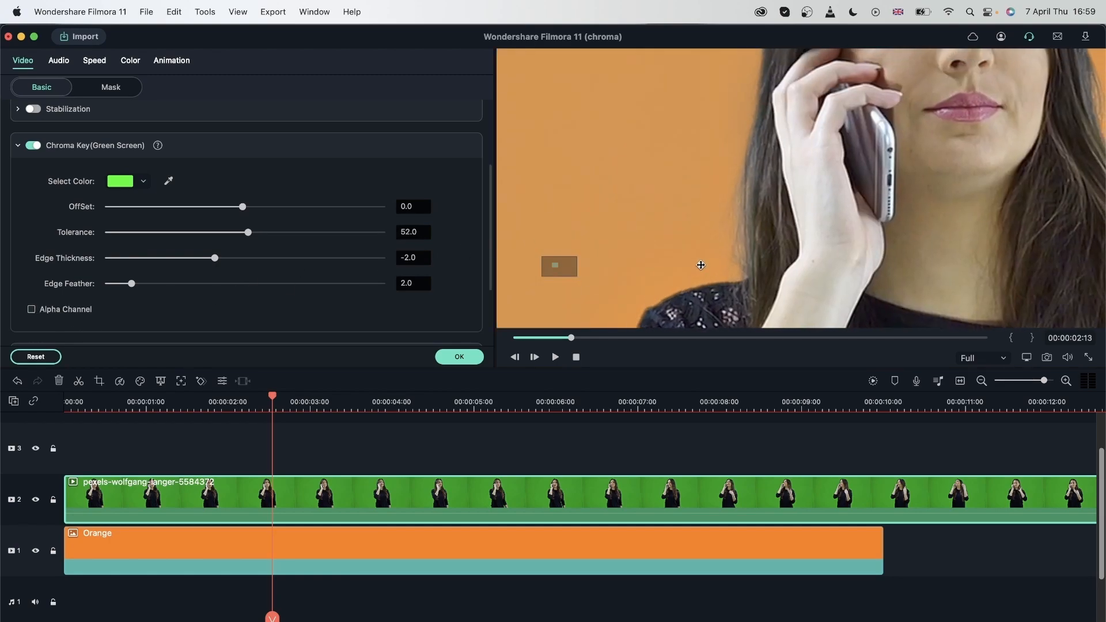
pyautogui.moveTo(244, 209); pyautogui.dragTo(247, 209)
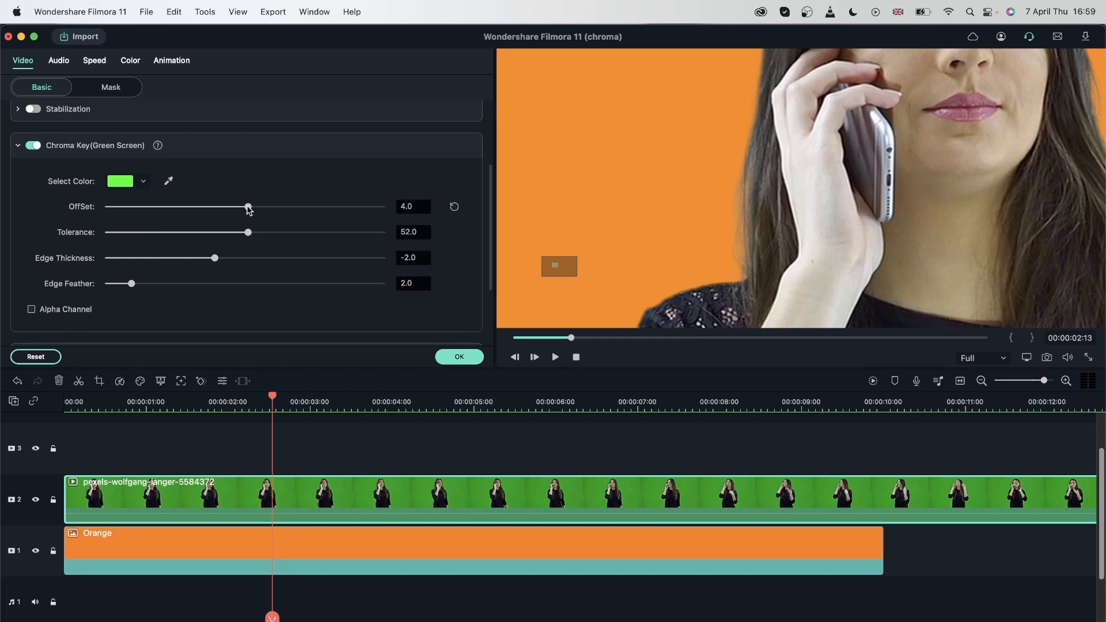
# - Set the woman's chroma key Edge Thickness to -1.0 after trying 0.5
pyautogui.click(246, 258)
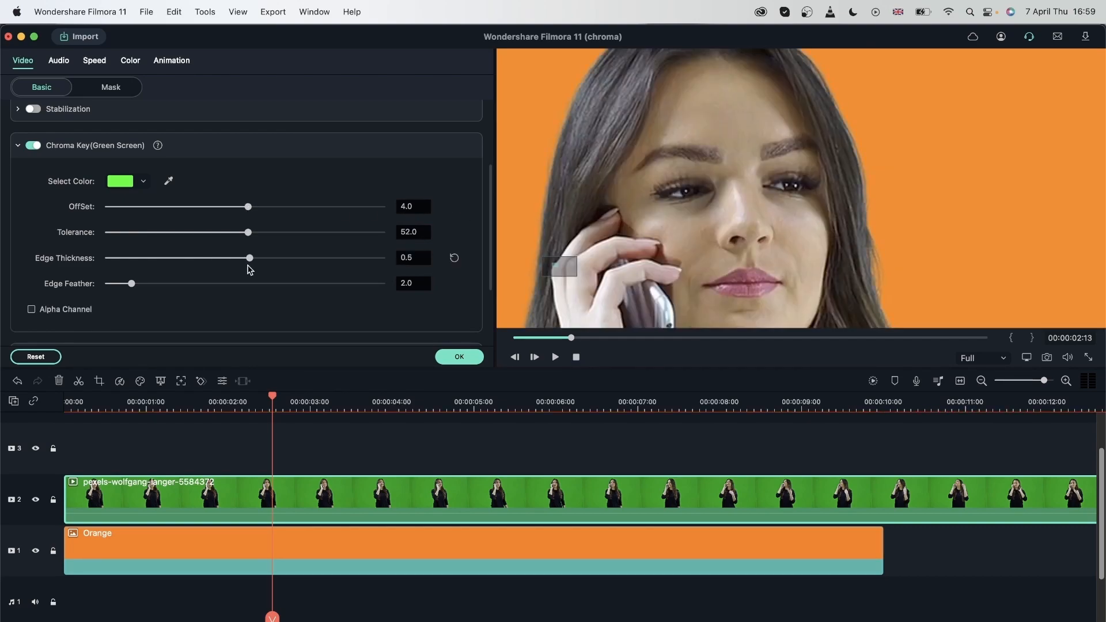
pyautogui.moveTo(245, 265); pyautogui.dragTo(232, 268)
pyautogui.click(411, 258)
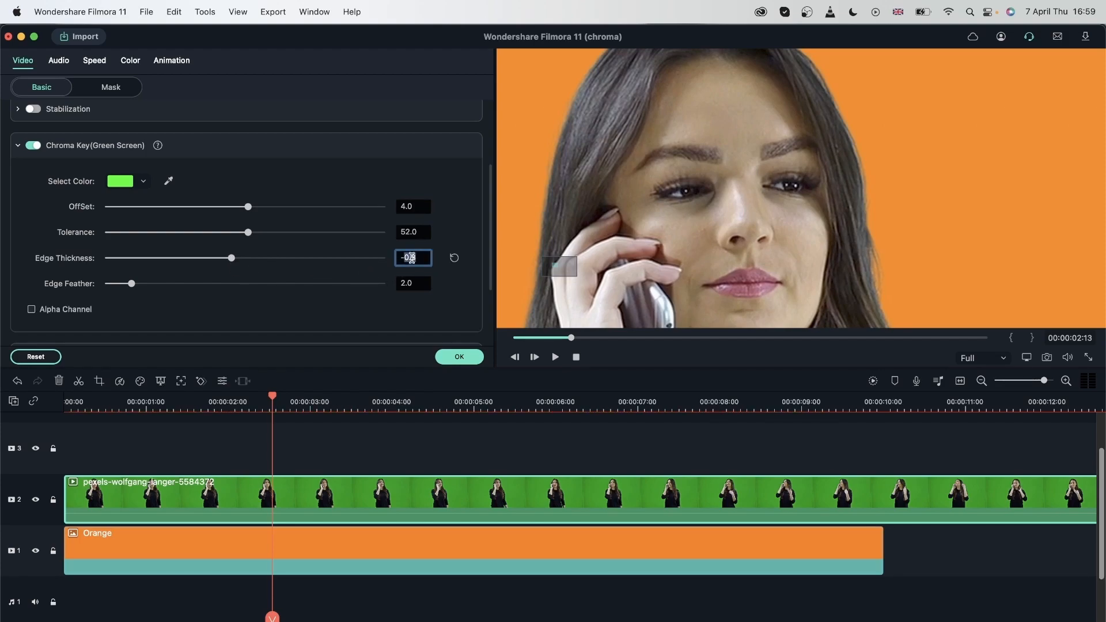
pyautogui.write('-1')
pyautogui.press('Return')
# - Try the Edge Feather at 16.3, bring it down to 0.0 and accept the woman's clip settings
pyautogui.click(330, 283)
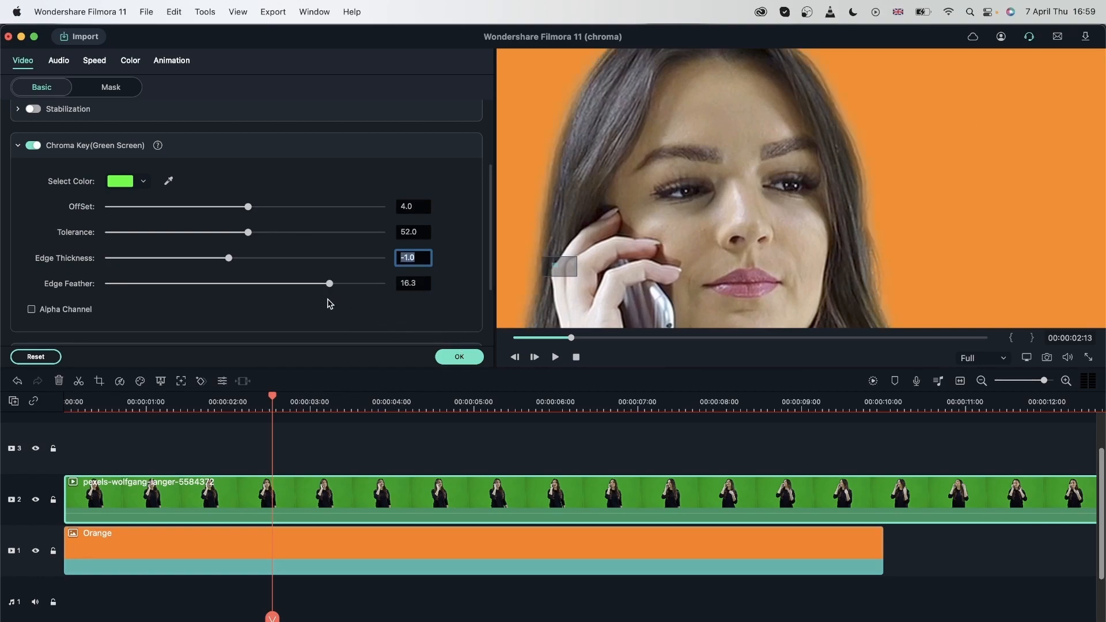
pyautogui.click(455, 285)
pyautogui.click(459, 357)
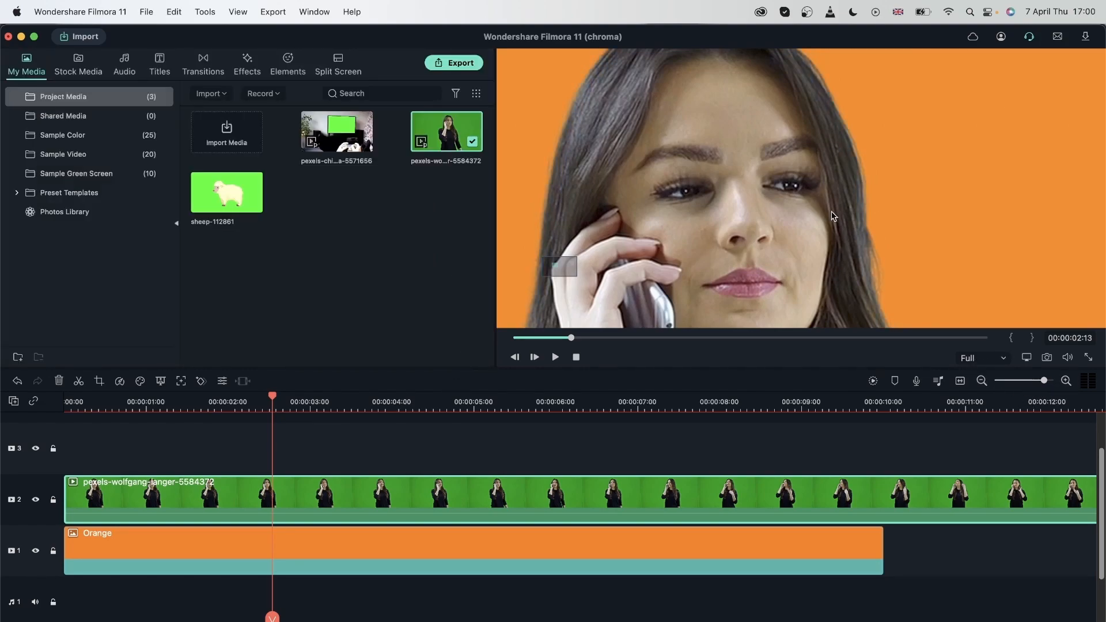
# - Realign the woman's clip with the full frame at the Fit preview zoom and play back the key over the orange
pyautogui.click(1026, 357)
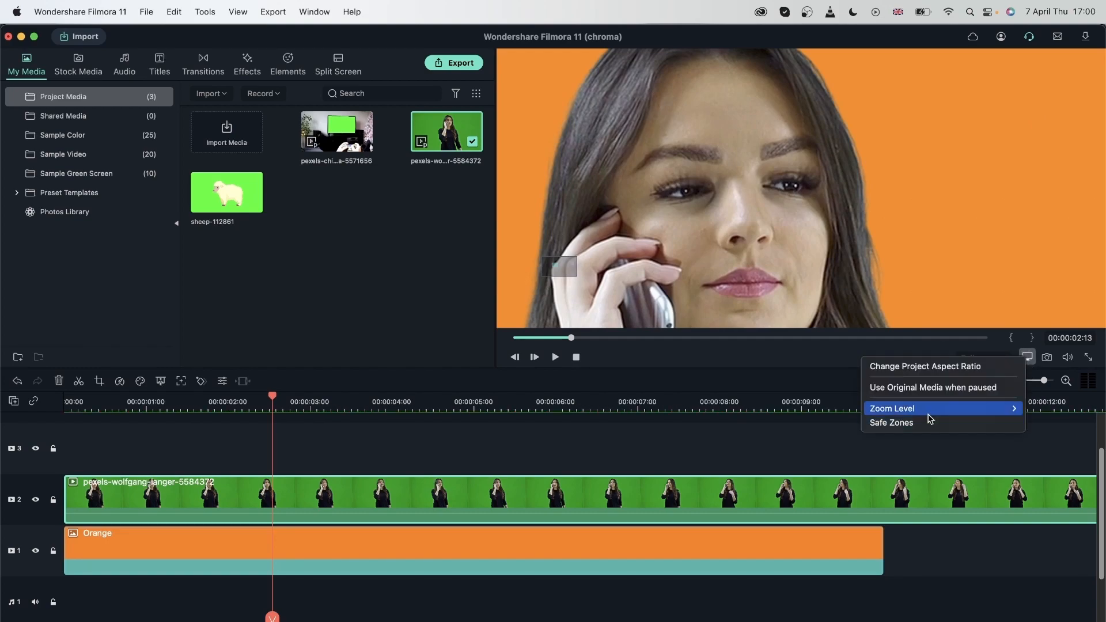
pyautogui.moveTo(1008, 410)
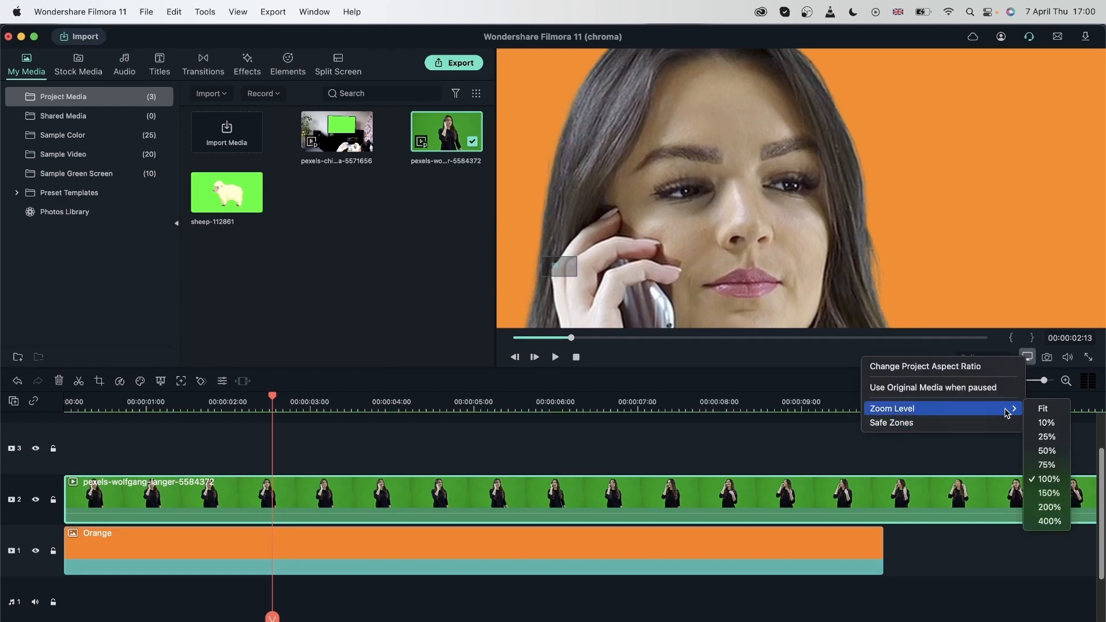
pyautogui.click(1044, 410)
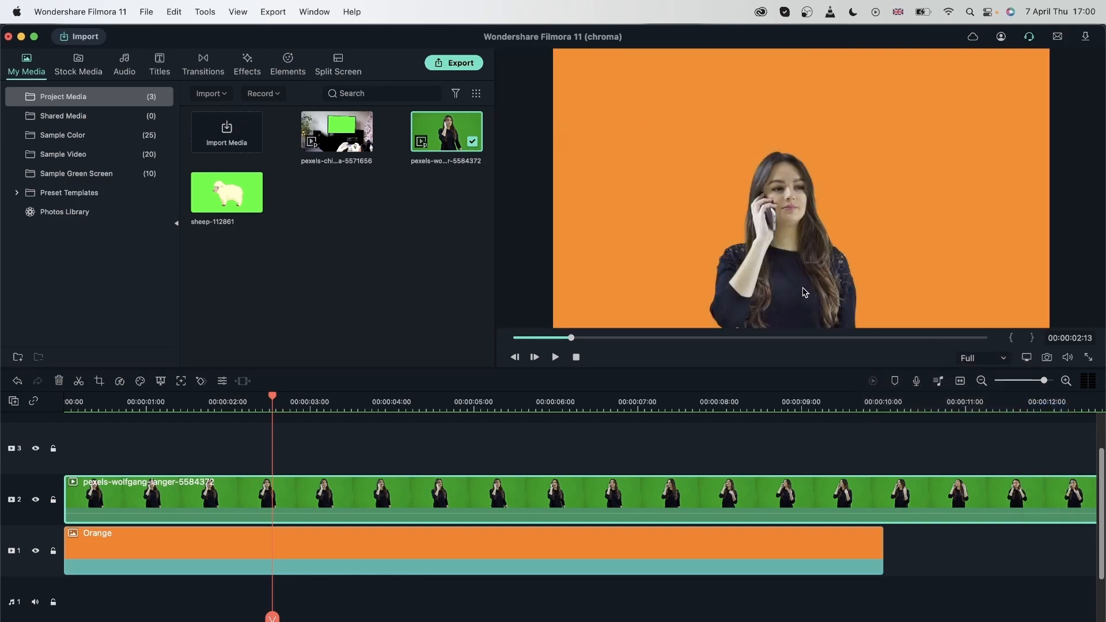
pyautogui.doubleClick(761, 292)
pyautogui.moveTo(761, 292); pyautogui.dragTo(795, 229)
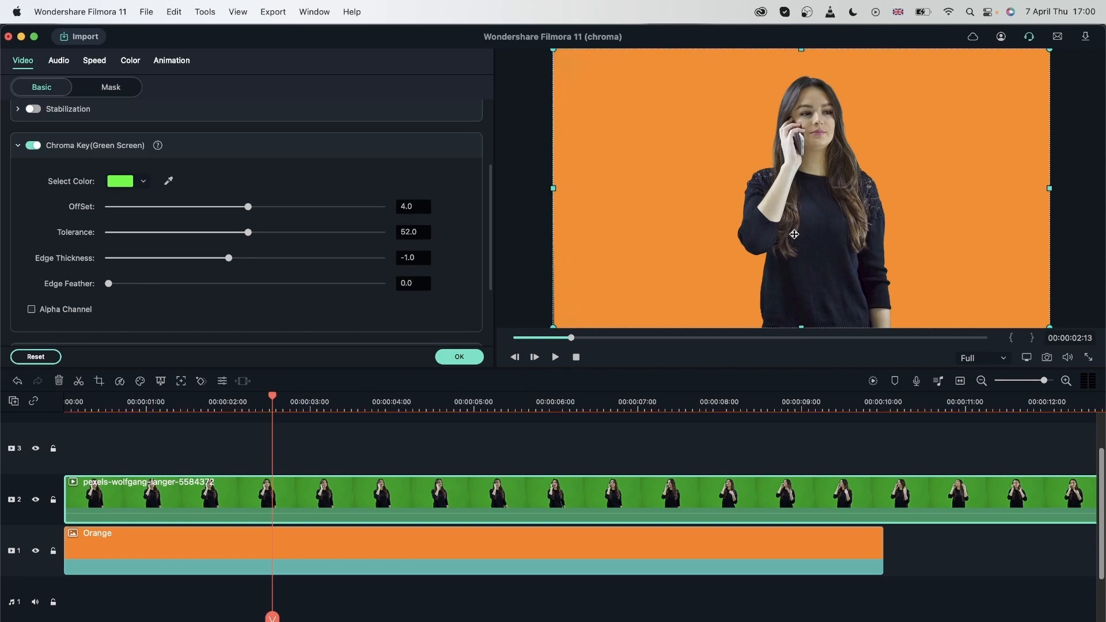
pyautogui.click(459, 357)
pyautogui.click(163, 398)
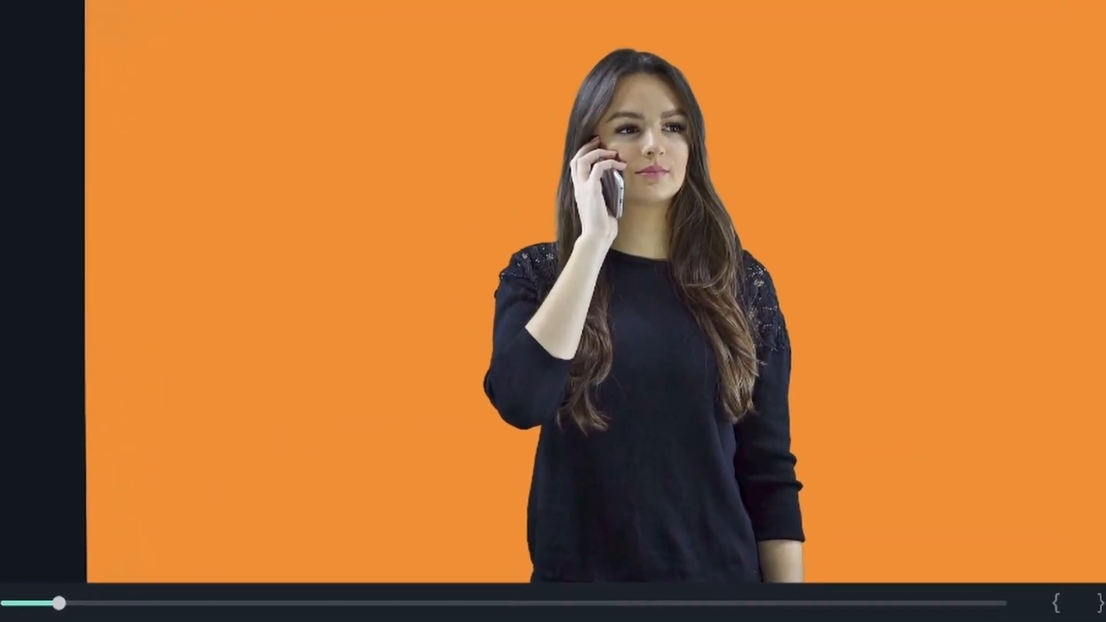
pyautogui.press('space')
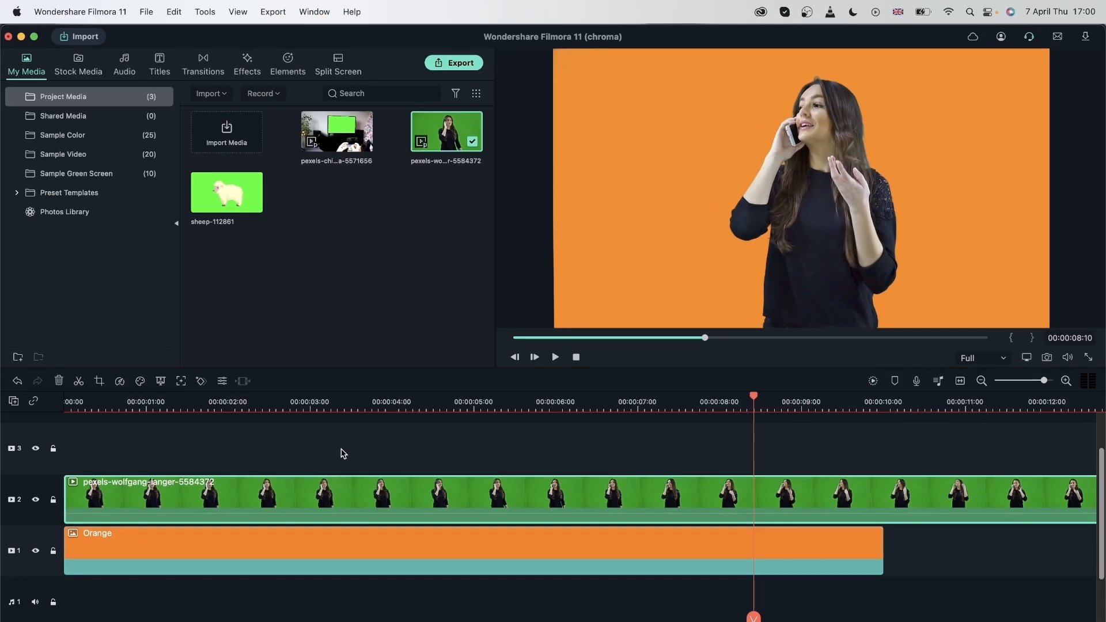
# - Replace the Orange clip on video track 1 with the downloaded stock video river-107575 and play back the composite
pyautogui.click(406, 546)
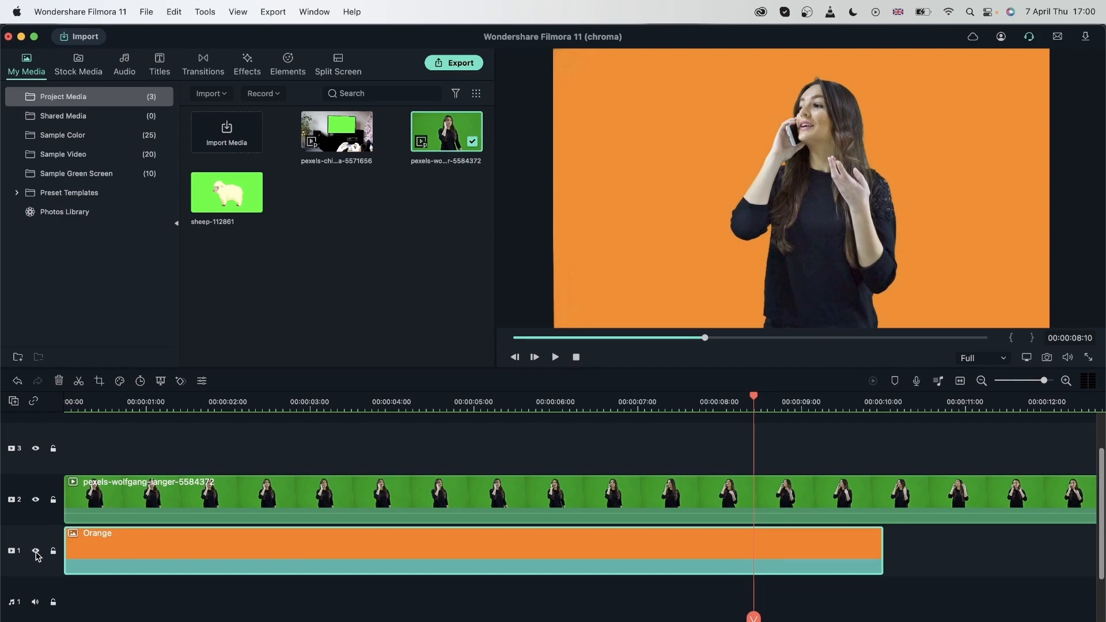
pyautogui.press('Delete')
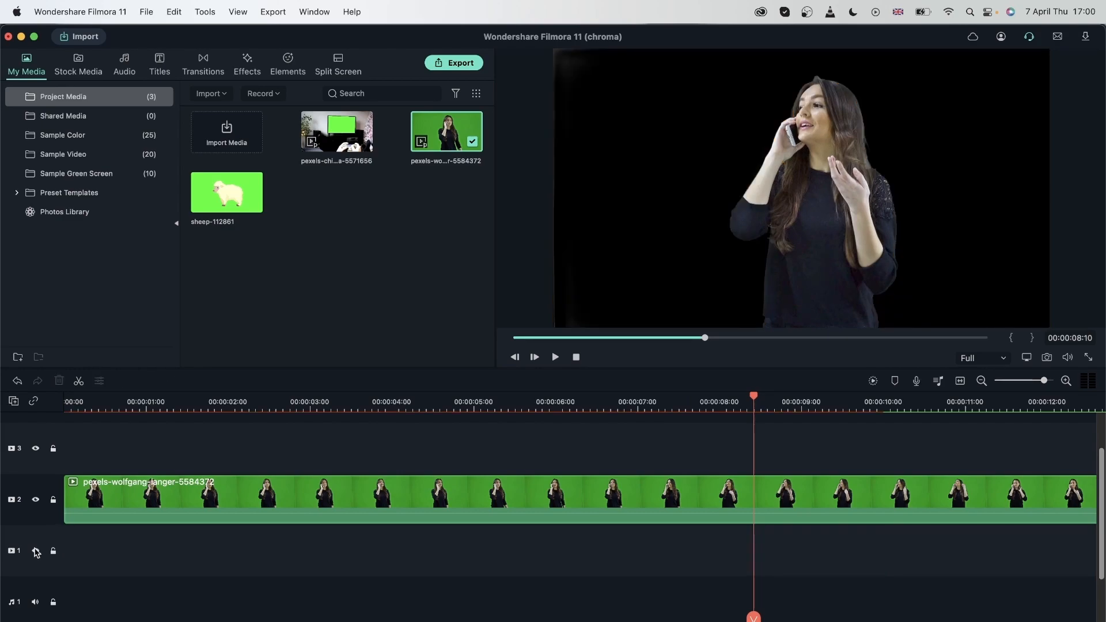
pyautogui.click(84, 67)
pyautogui.click(77, 113)
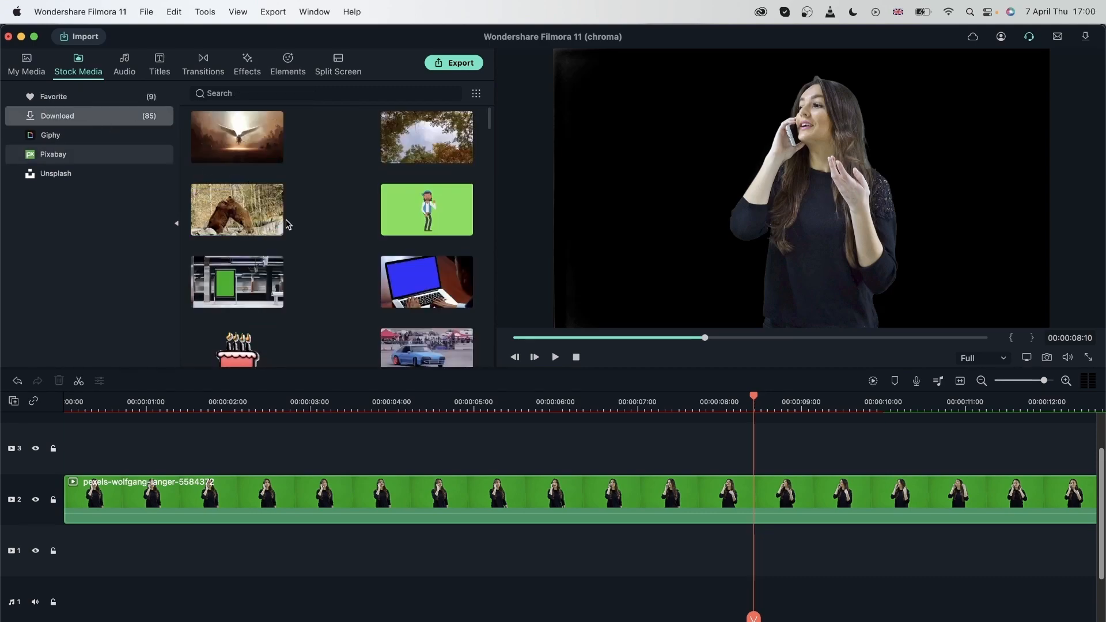
pyautogui.scroll(-10, 375, 245)
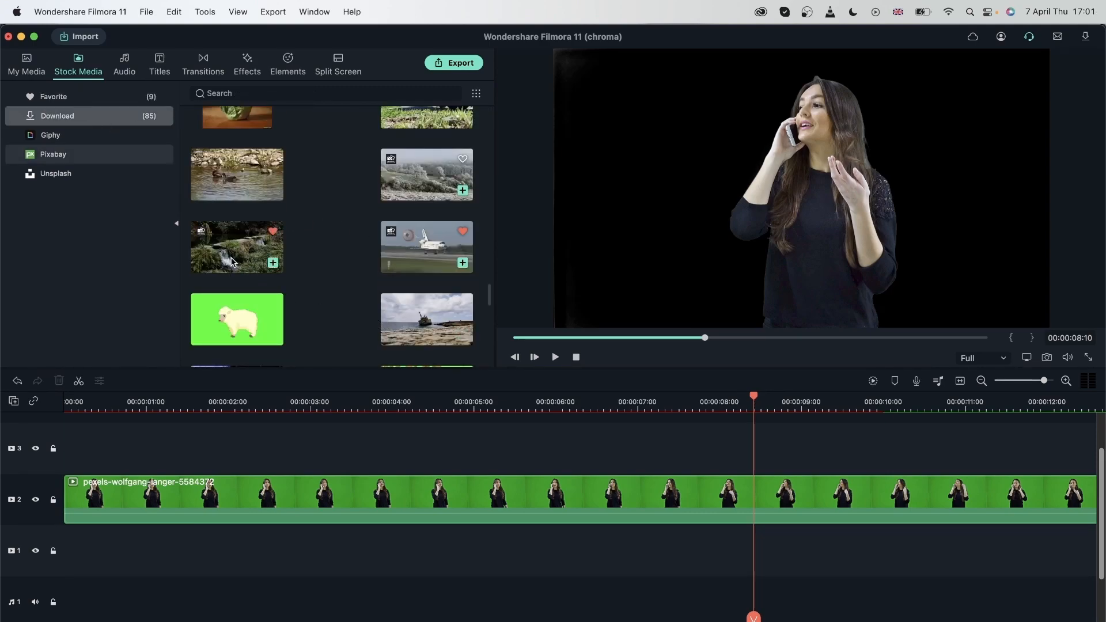
pyautogui.moveTo(233, 259); pyautogui.dragTo(65, 553)
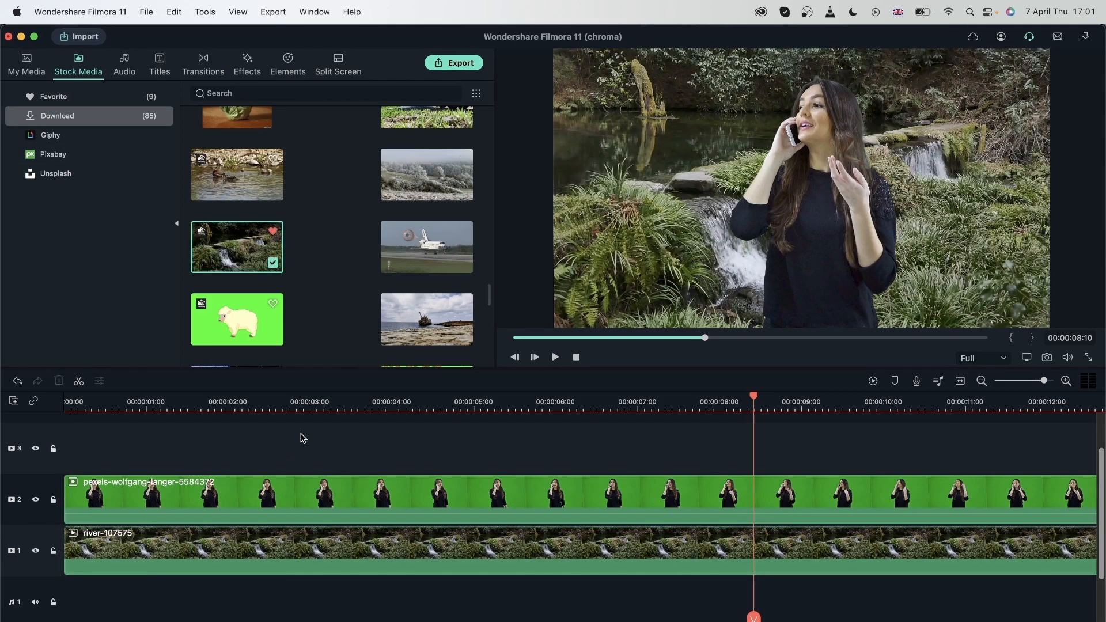
pyautogui.click(215, 402)
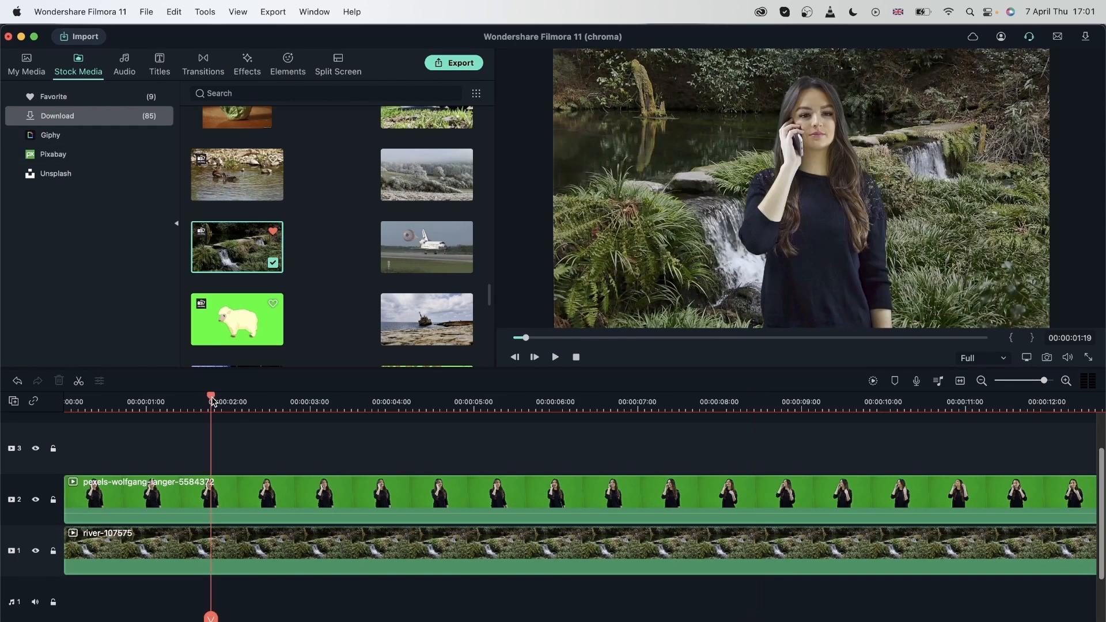
pyautogui.press('space')
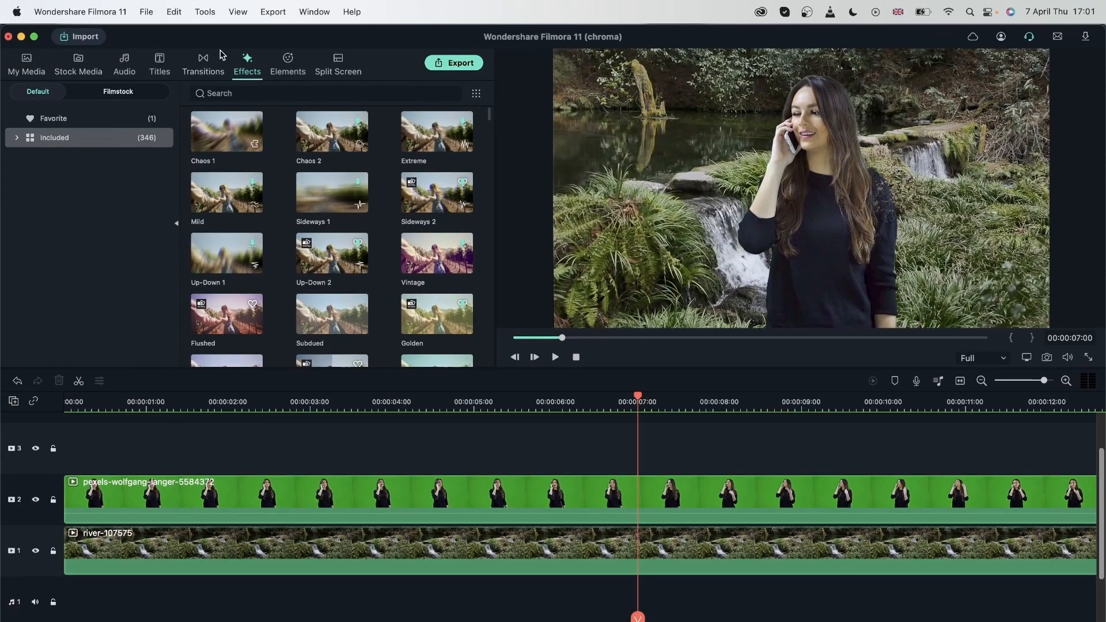
# - Apply the Square Blur effect to the river clip on track 1, trying Size 5 and settling on Size 3
pyautogui.write('blur')
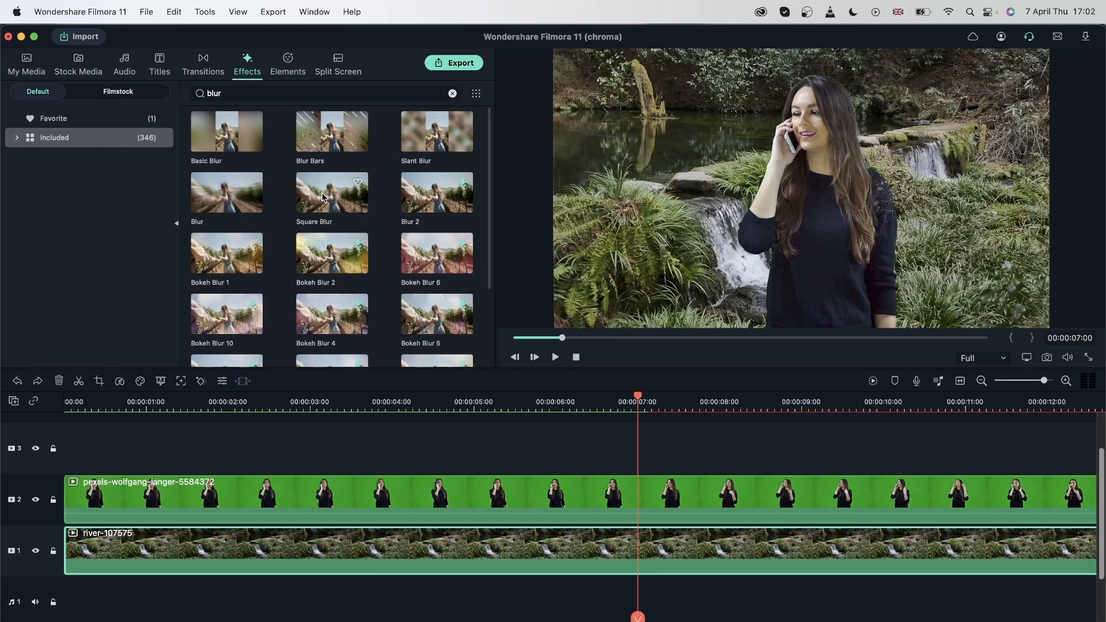
pyautogui.moveTo(321, 192); pyautogui.dragTo(379, 554)
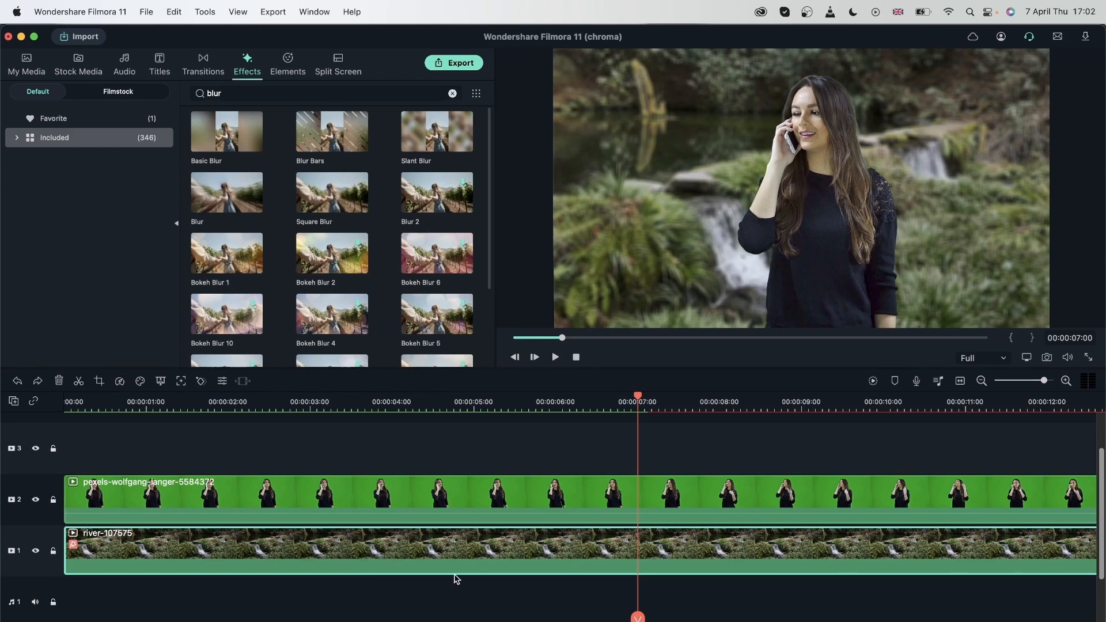
pyautogui.doubleClick(465, 552)
pyautogui.click(68, 183)
pyautogui.moveTo(68, 183)
pyautogui.mouseDown()
pyautogui.moveTo(138, 191)
pyautogui.moveTo(79, 191)
pyautogui.mouseUp()
pyautogui.moveTo(387, 204)
pyautogui.mouseDown()
pyautogui.moveTo(303, 205)
pyautogui.moveTo(389, 204)
pyautogui.mouseUp()
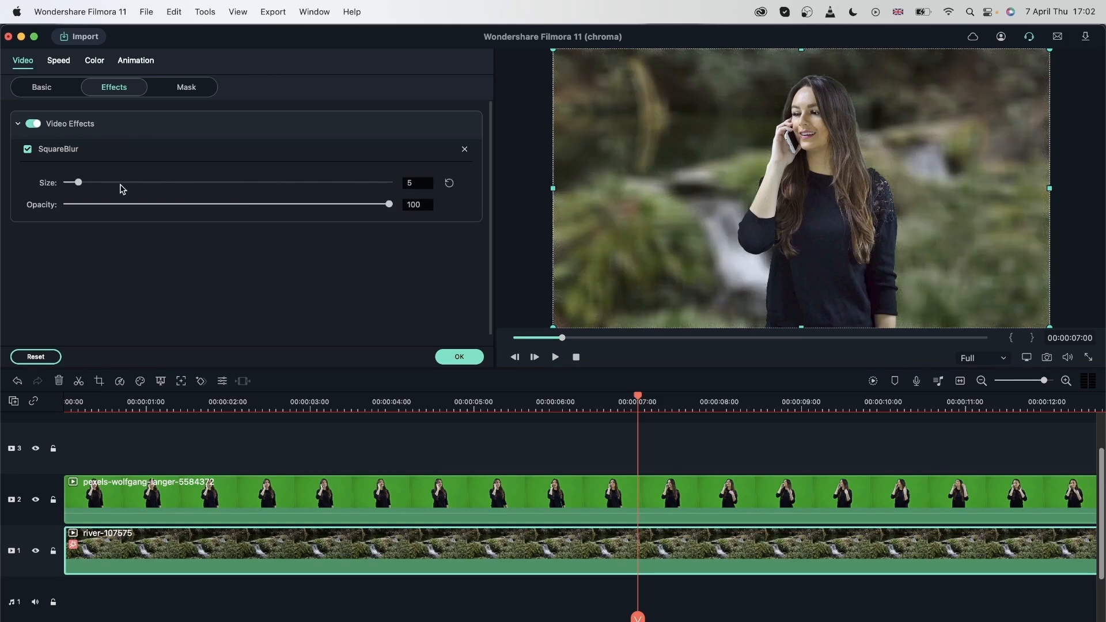
pyautogui.moveTo(79, 184); pyautogui.dragTo(72, 183)
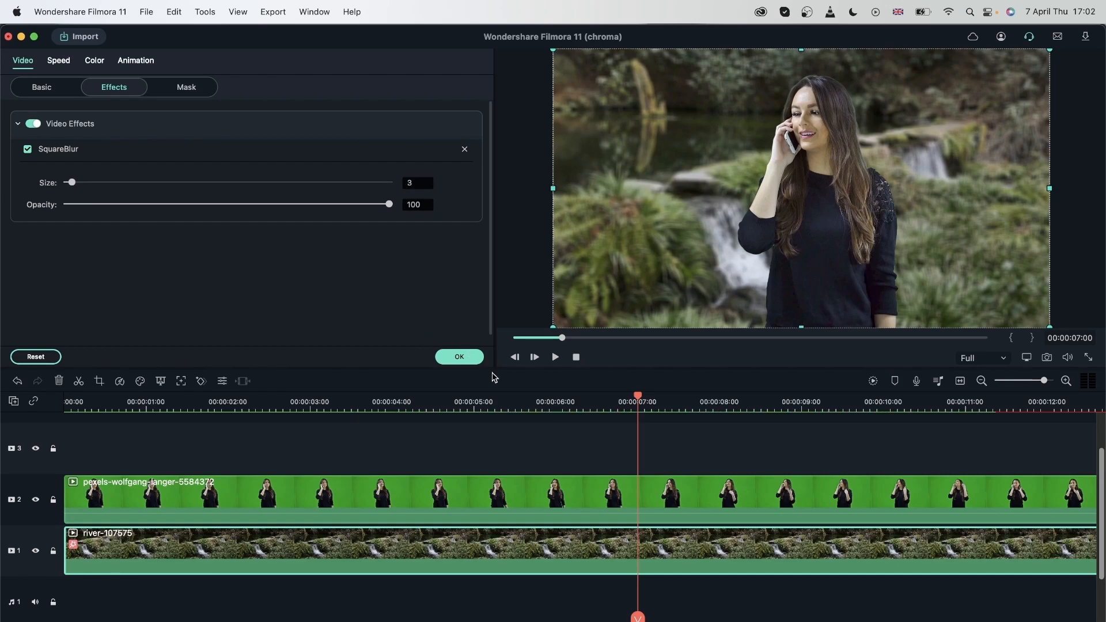
pyautogui.click(458, 357)
pyautogui.click(482, 461)
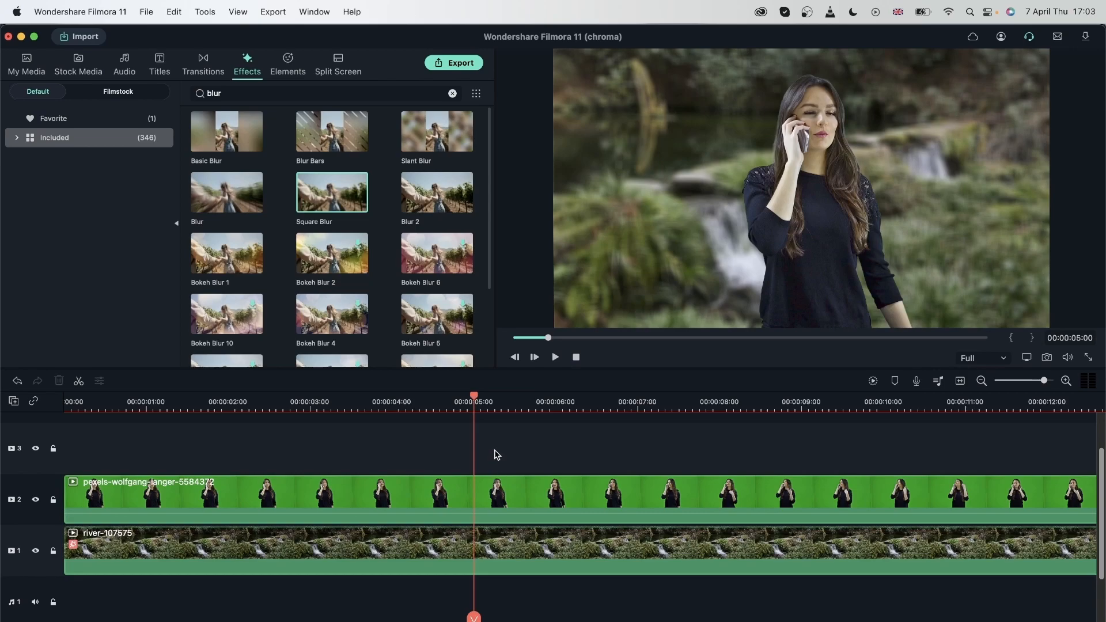
# - Play back the woman over the blurred river and clear both clips from the timeline
pyautogui.press('space')
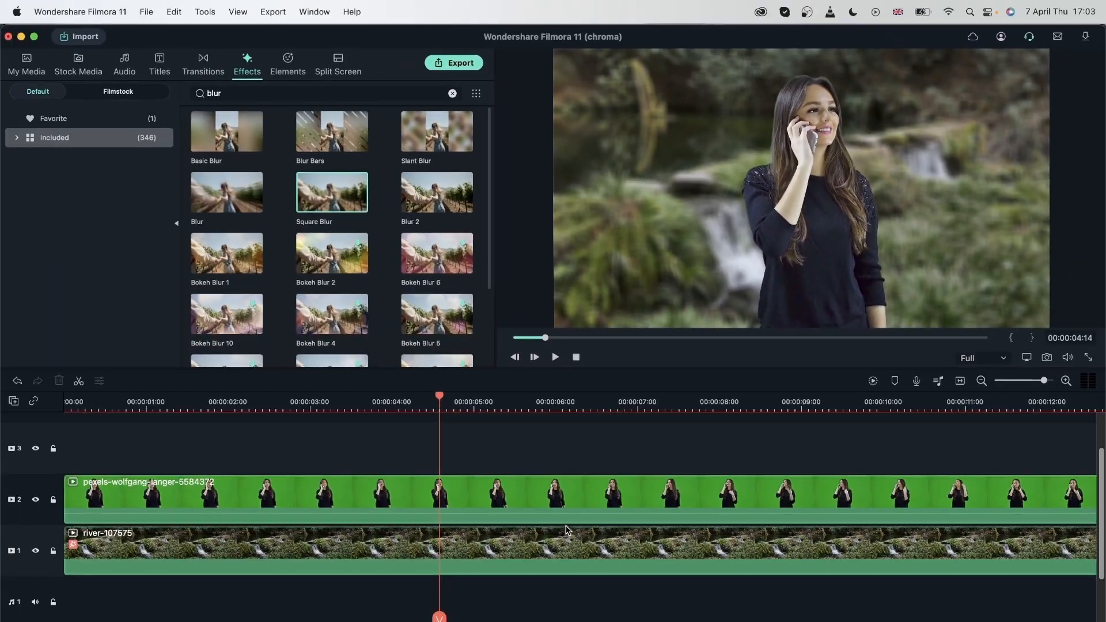
pyautogui.click(489, 566)
pyautogui.press('Delete')
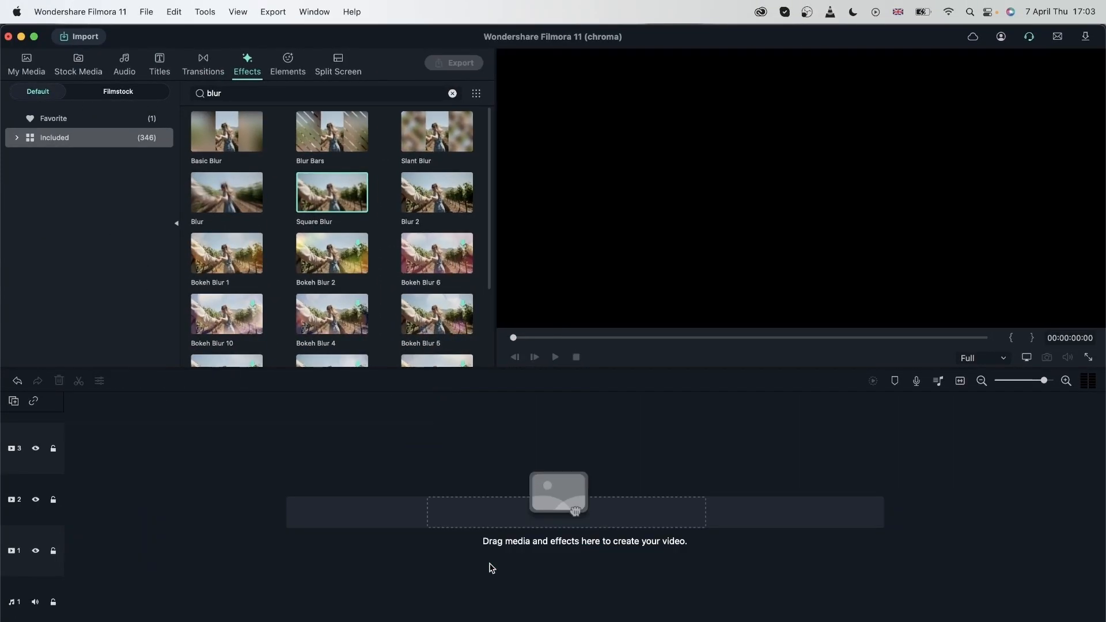
# - Find the blue screen laptop clip among the downloaded stock media and examine its properties, including its tags
pyautogui.click(87, 71)
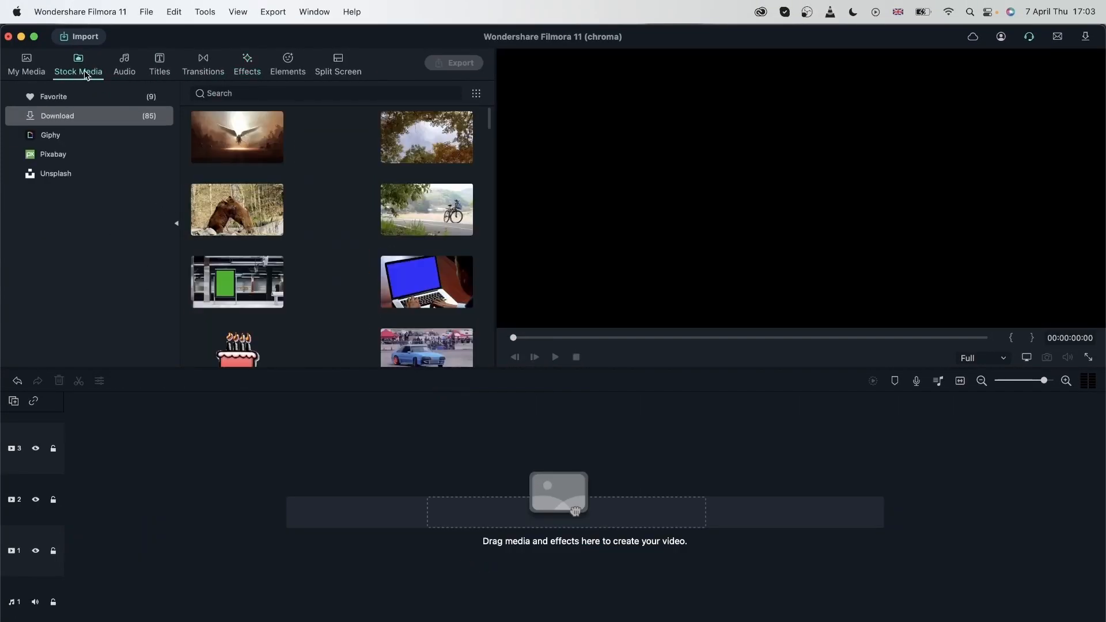
pyautogui.click(57, 155)
pyautogui.click(67, 116)
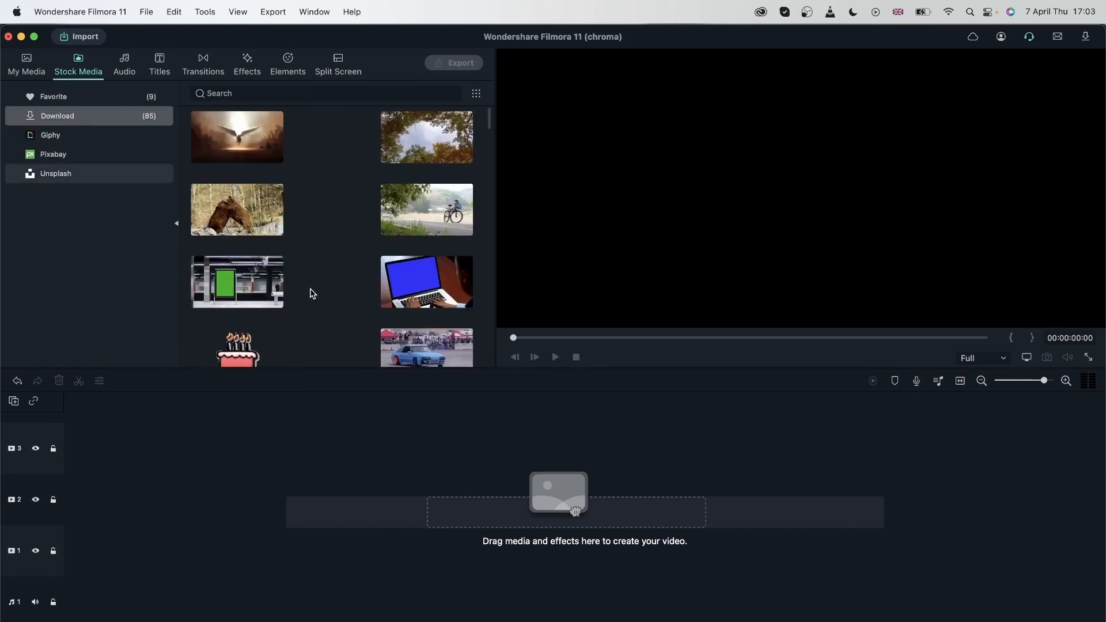
pyautogui.scroll(-3, 311, 293)
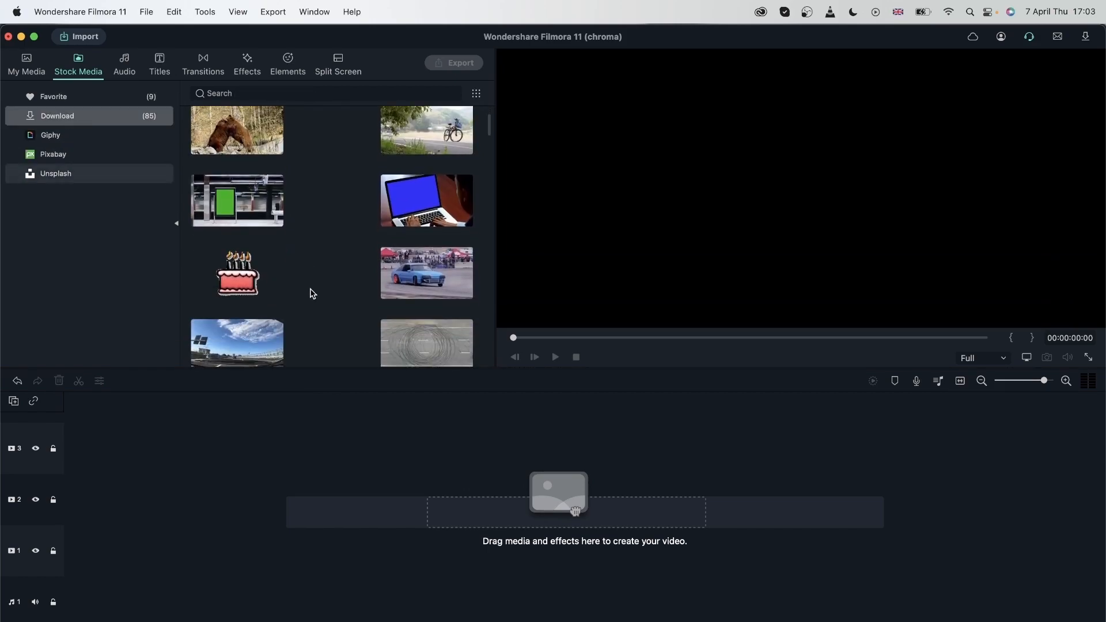
pyautogui.rightClick(425, 203)
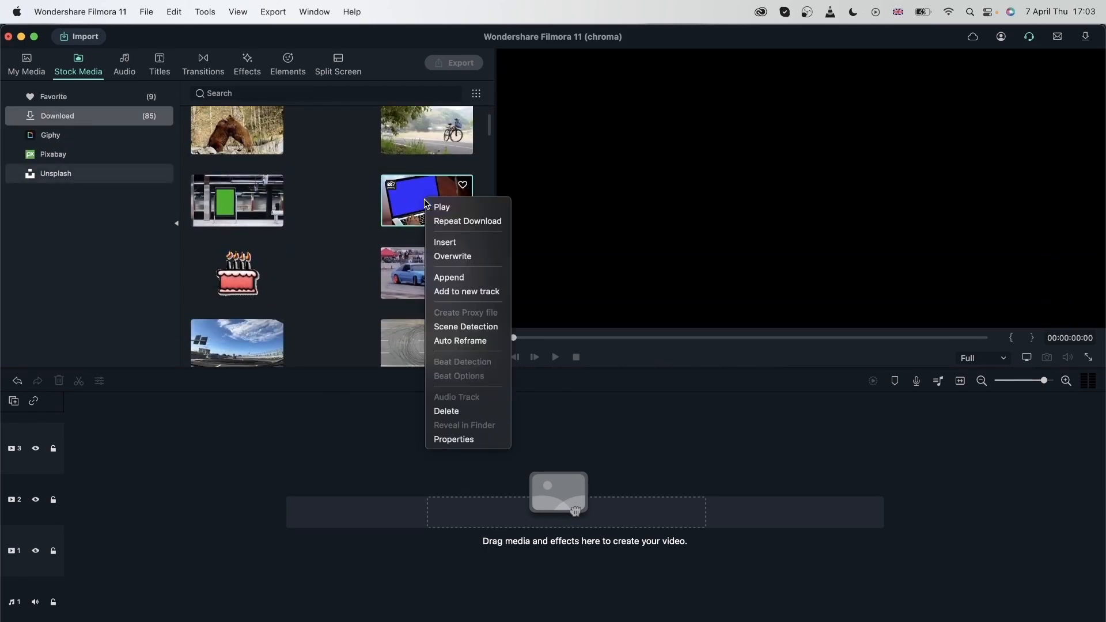
pyautogui.click(461, 440)
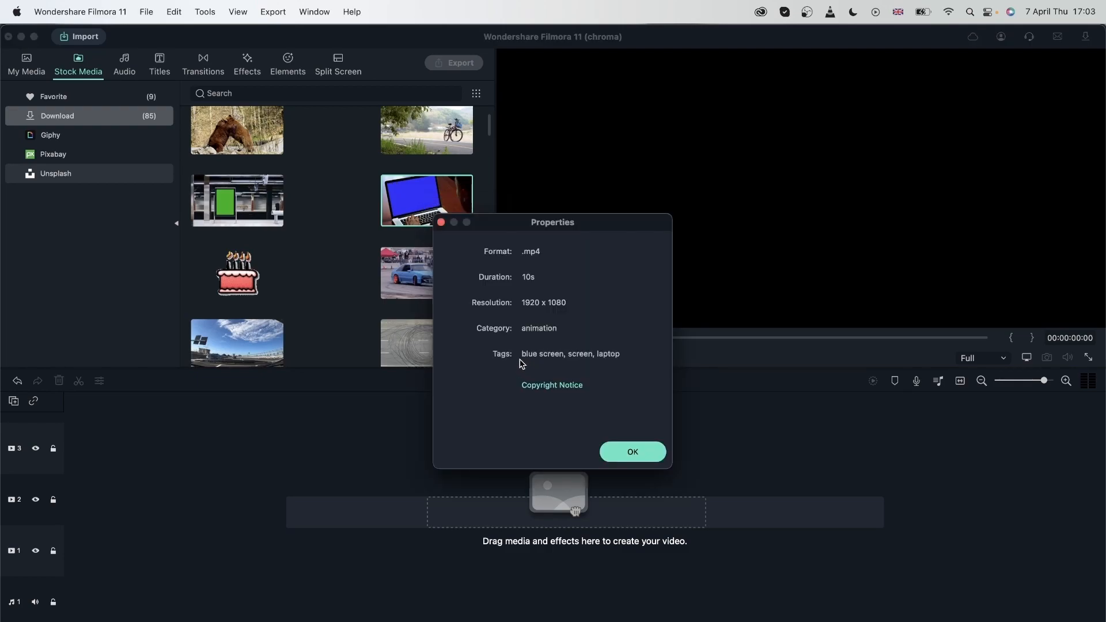
pyautogui.click(641, 452)
# - Place blue screen-99478 on video track 2, matching the project to 1920X1080 30.00fps, and bear-88010 on video track 1 beneath it
pyautogui.moveTo(575, 510); pyautogui.dragTo(65, 500)
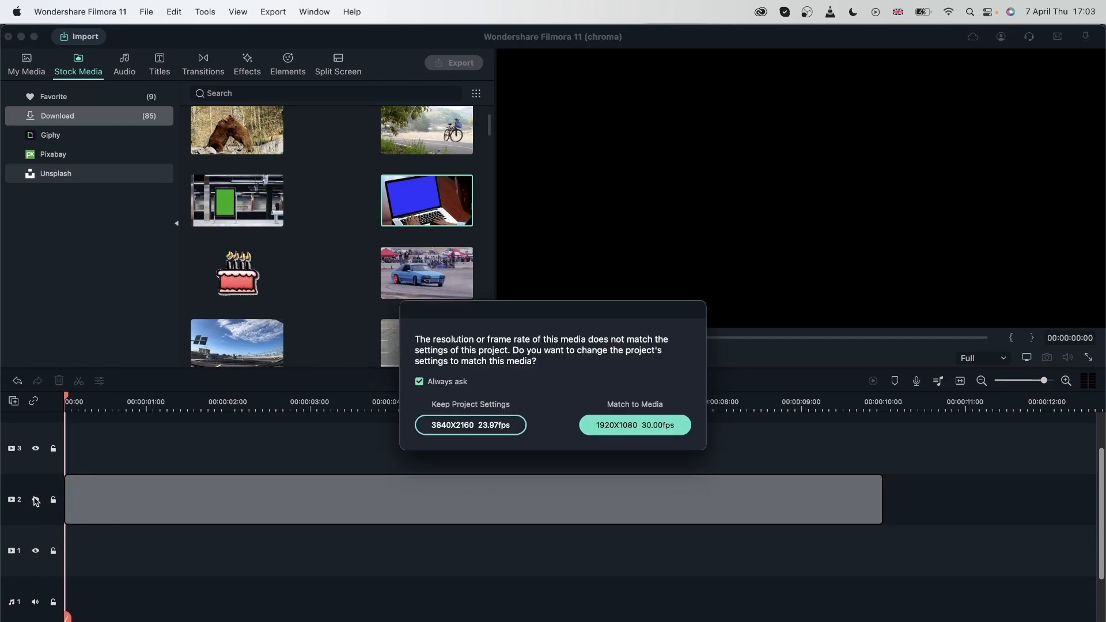
pyautogui.click(655, 430)
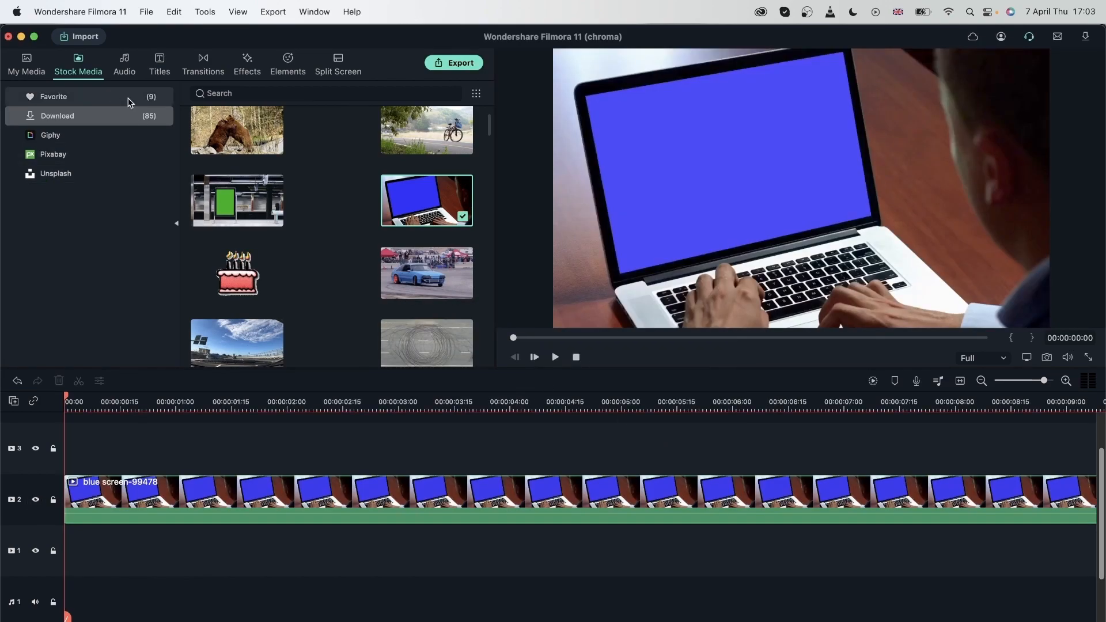
pyautogui.moveTo(241, 157); pyautogui.dragTo(244, 410)
pyautogui.click(242, 406)
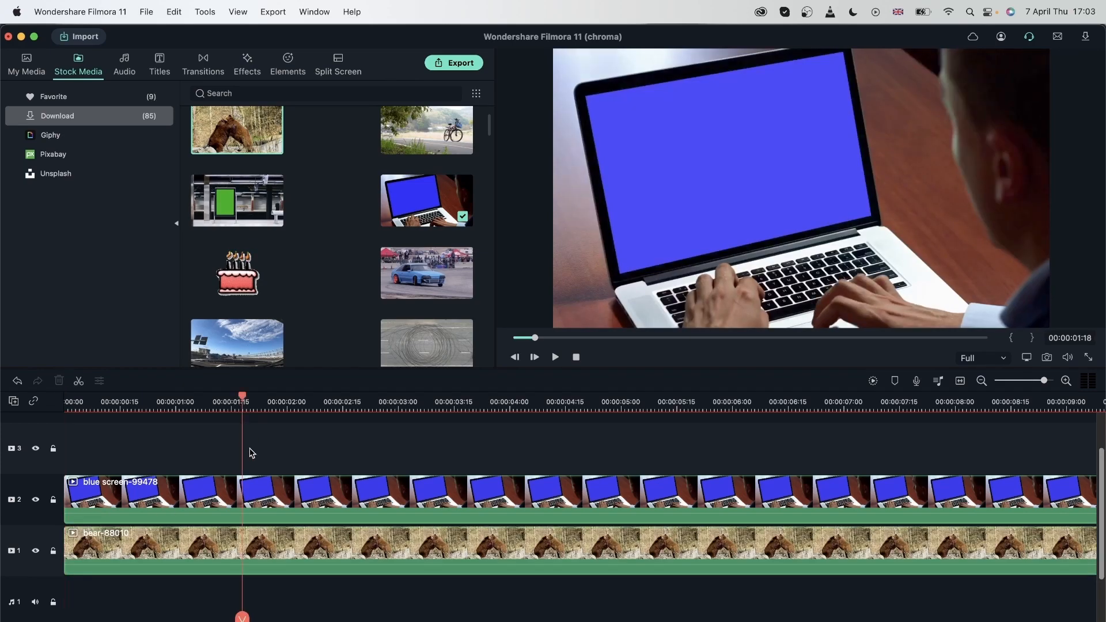
# - Enable Chroma Key on the blue screen laptop clip and sample the blue of the laptop's display as the key color
pyautogui.click(294, 494)
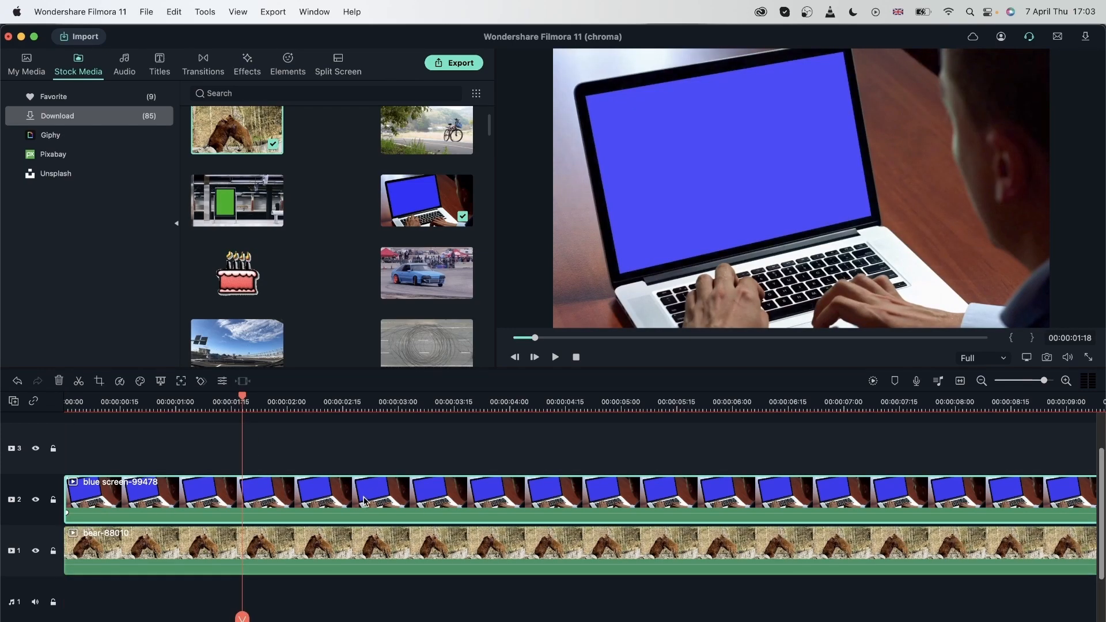
pyautogui.doubleClick(363, 495)
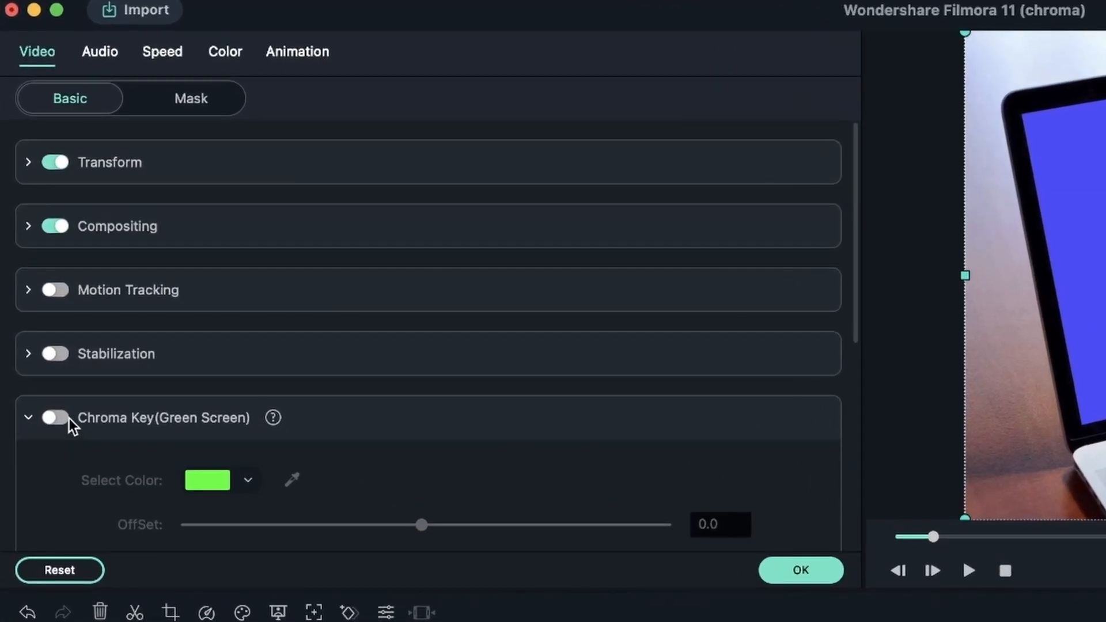
pyautogui.click(58, 417)
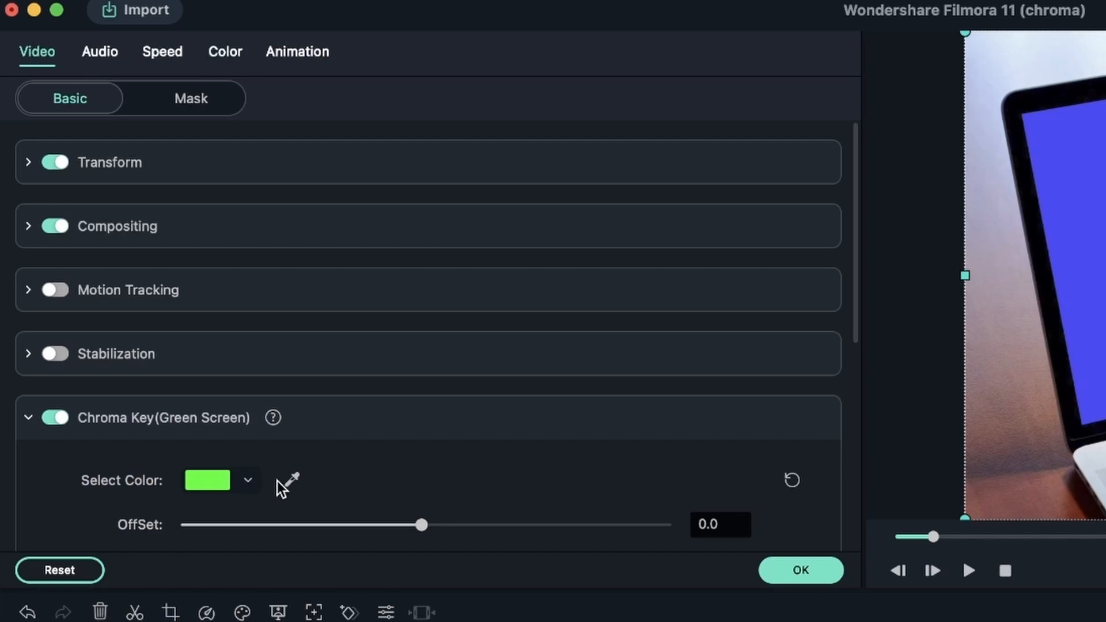
pyautogui.click(292, 479)
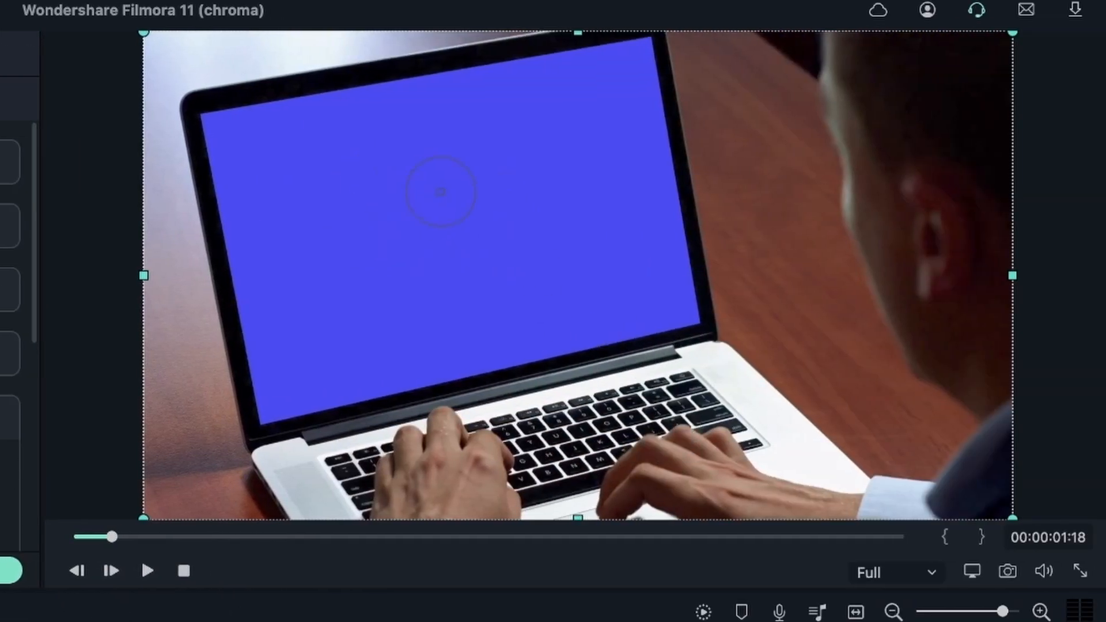
pyautogui.click(488, 190)
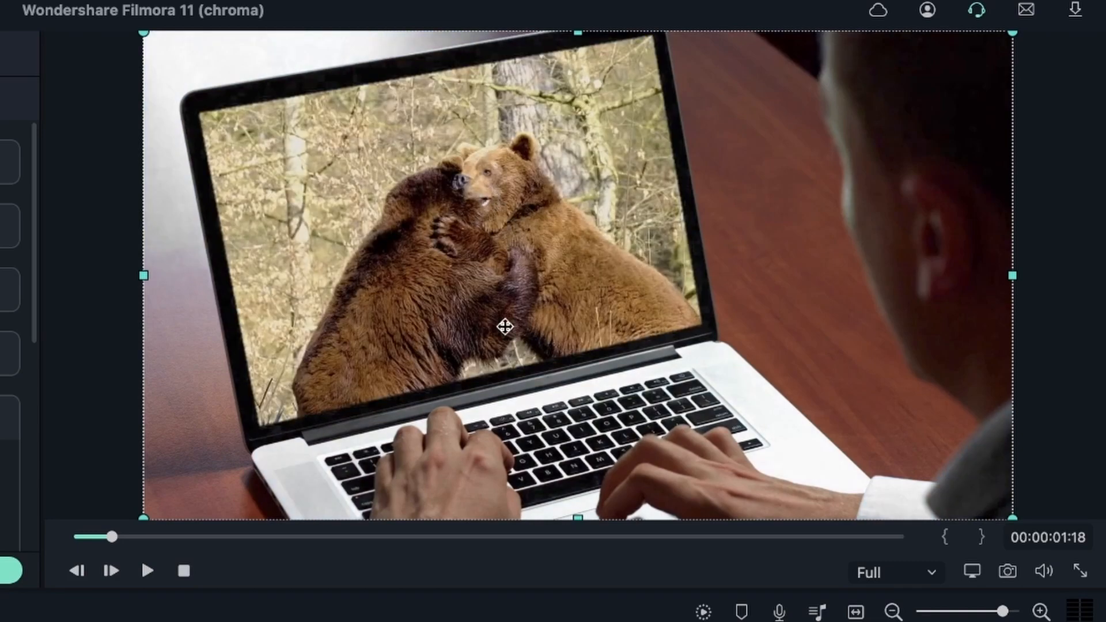
# - Inspect the laptop clip's key in the Alpha Channel view, set Edge Feather to 1.9 and return to the normal view
pyautogui.scroll(-5, 10, 299)
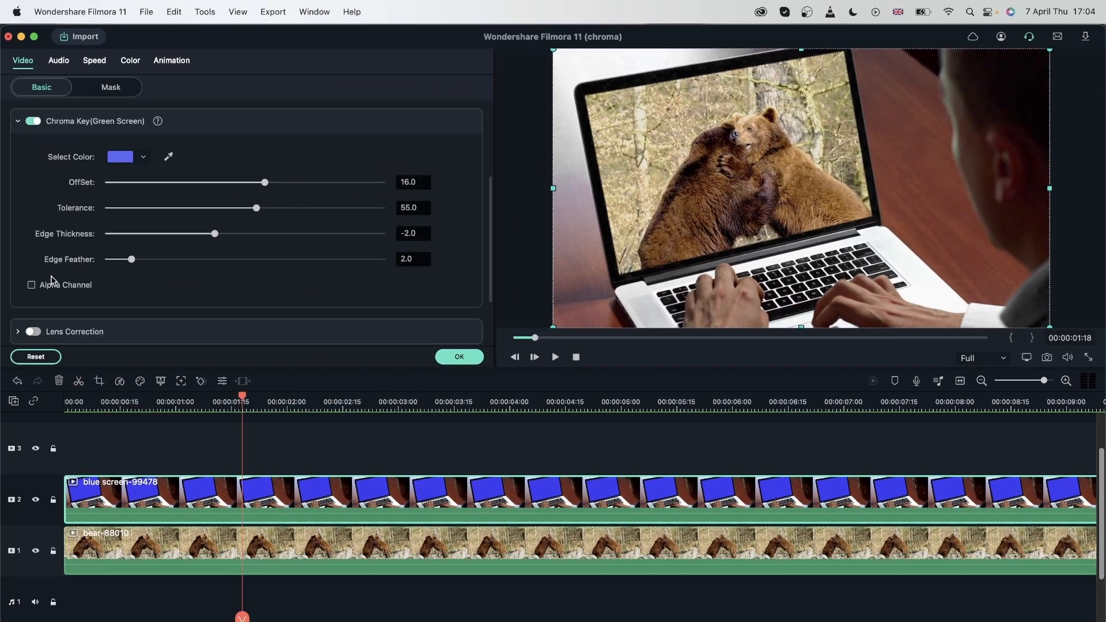
pyautogui.click(31, 285)
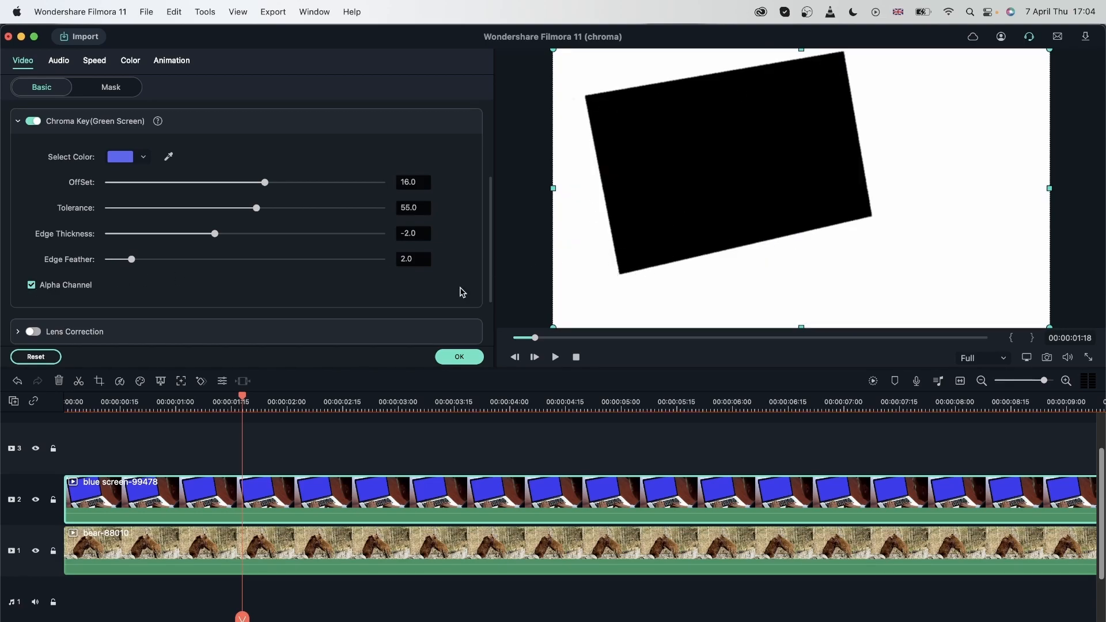
pyautogui.moveTo(133, 261)
pyautogui.mouseDown()
pyautogui.moveTo(121, 262)
pyautogui.moveTo(130, 261)
pyautogui.mouseUp()
pyautogui.click(31, 286)
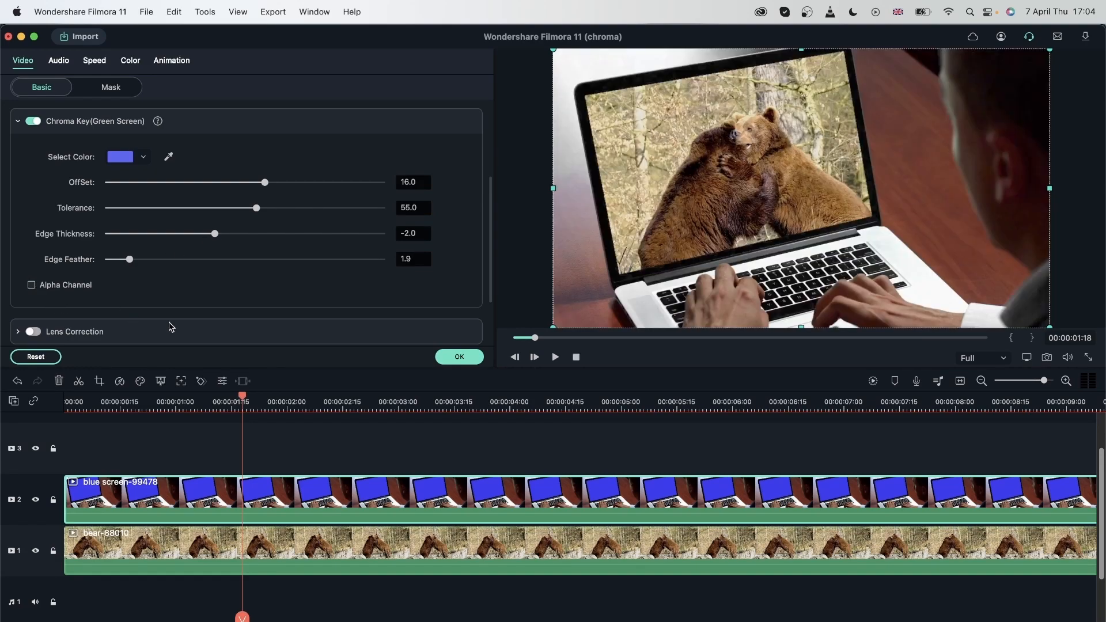
# - Scale the bear clip to 76.3% and rotate it to 349.7 to follow the tilt of the laptop's display
pyautogui.moveTo(243, 397); pyautogui.dragTo(777, 398)
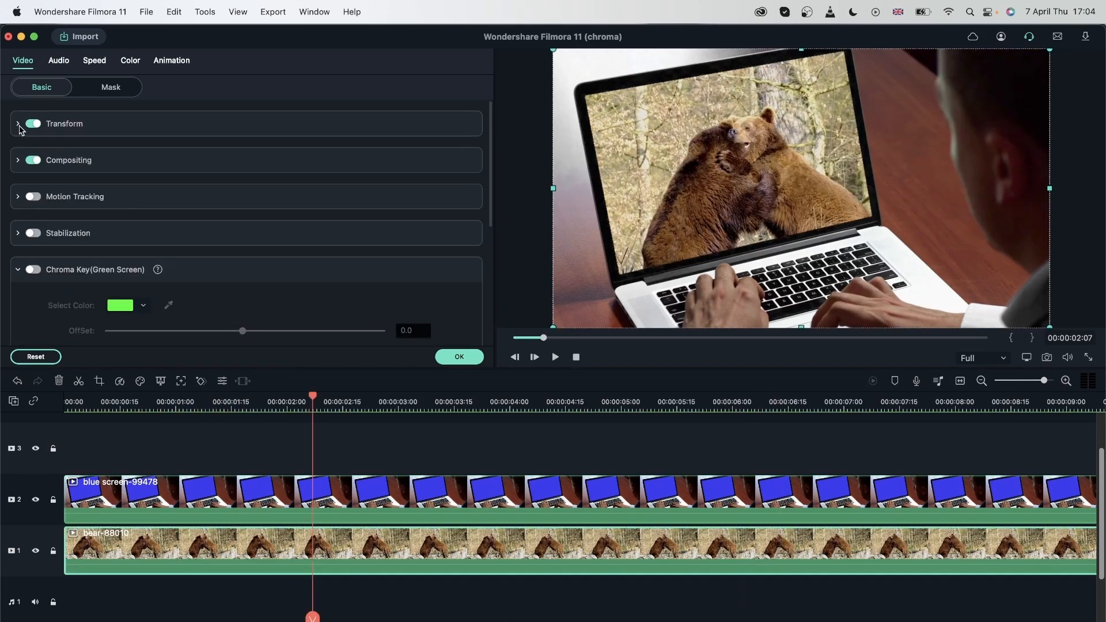
pyautogui.click(18, 124)
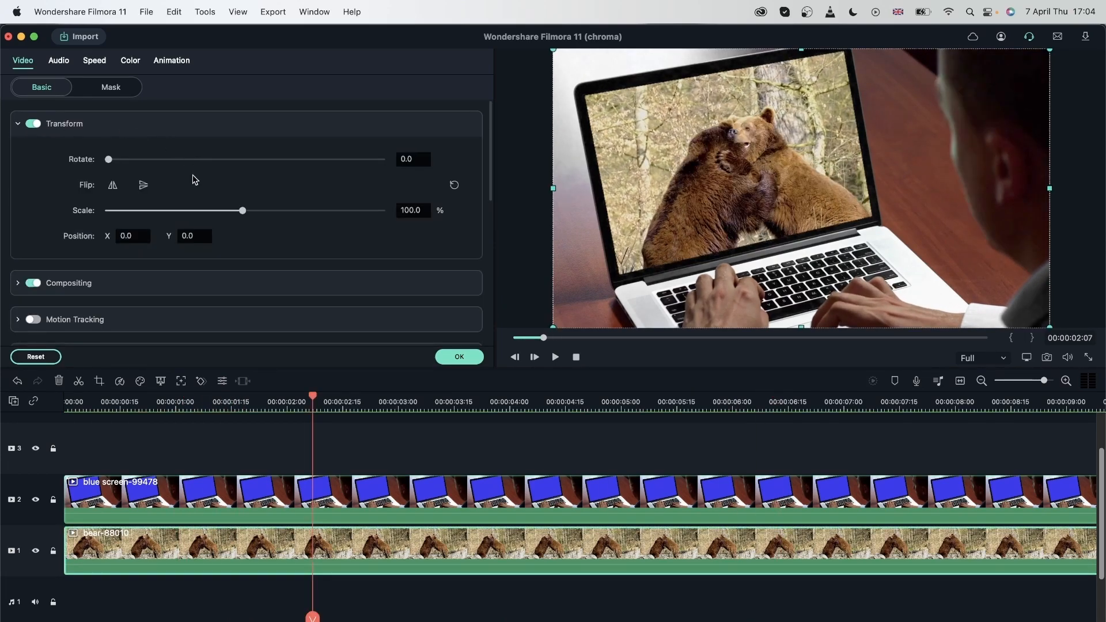
pyautogui.moveTo(109, 160); pyautogui.dragTo(98, 164)
pyautogui.moveTo(243, 211); pyautogui.dragTo(209, 211)
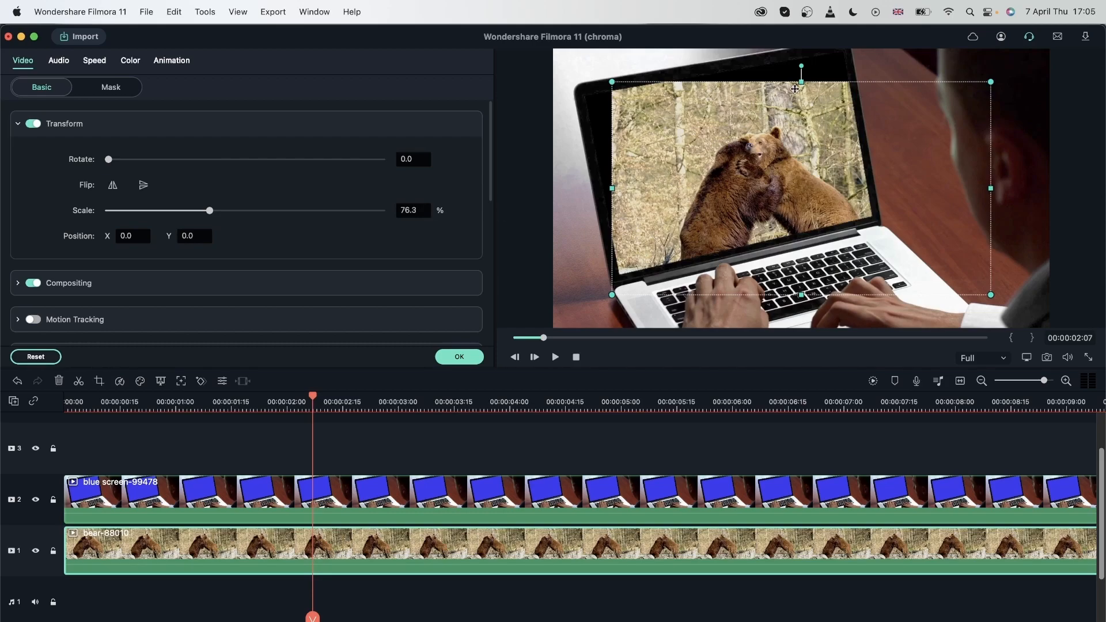
pyautogui.moveTo(800, 67); pyautogui.dragTo(778, 71)
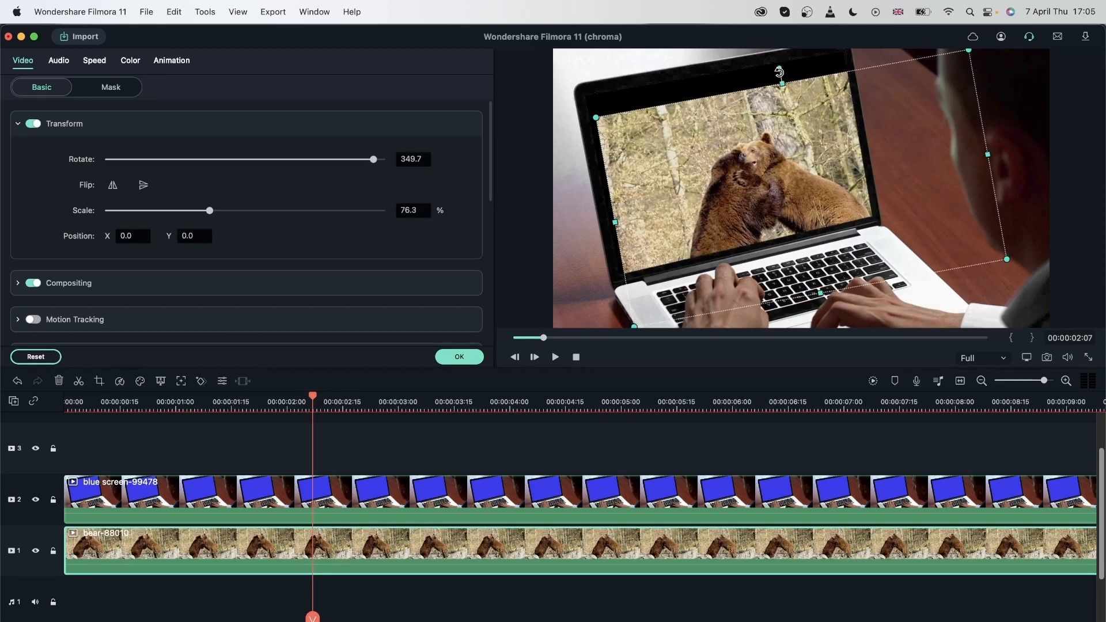
# - Undo the laptop clip's accidental move, lock video track 2 and reposition the bear clip to X -165.9, Y 82.9
pyautogui.moveTo(790, 167); pyautogui.dragTo(765, 142)
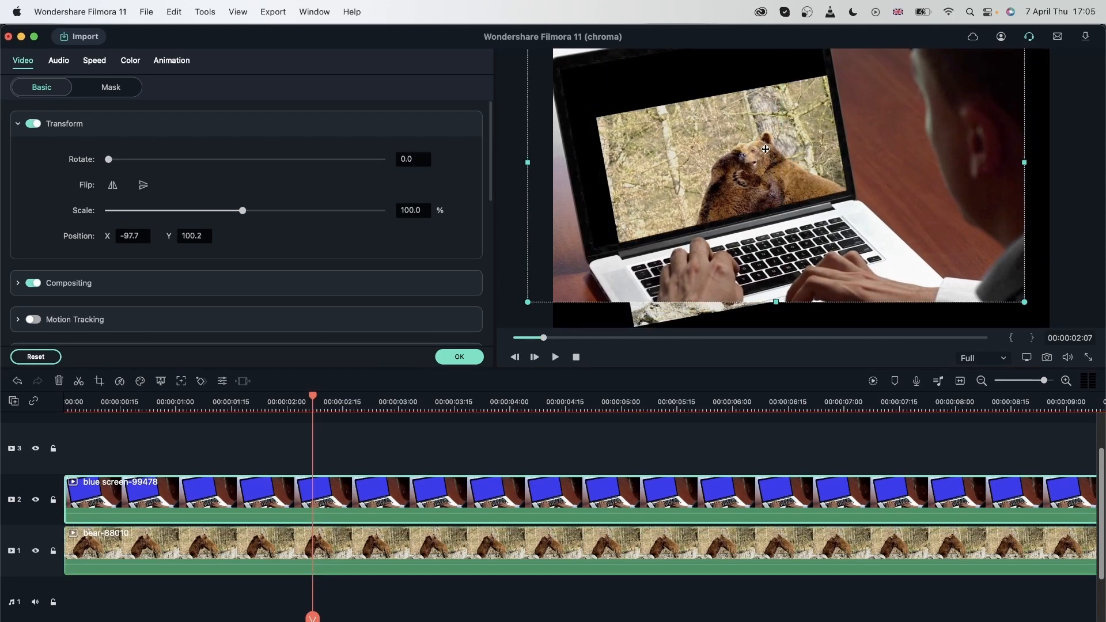
pyautogui.press('super+z')
pyautogui.click(54, 499)
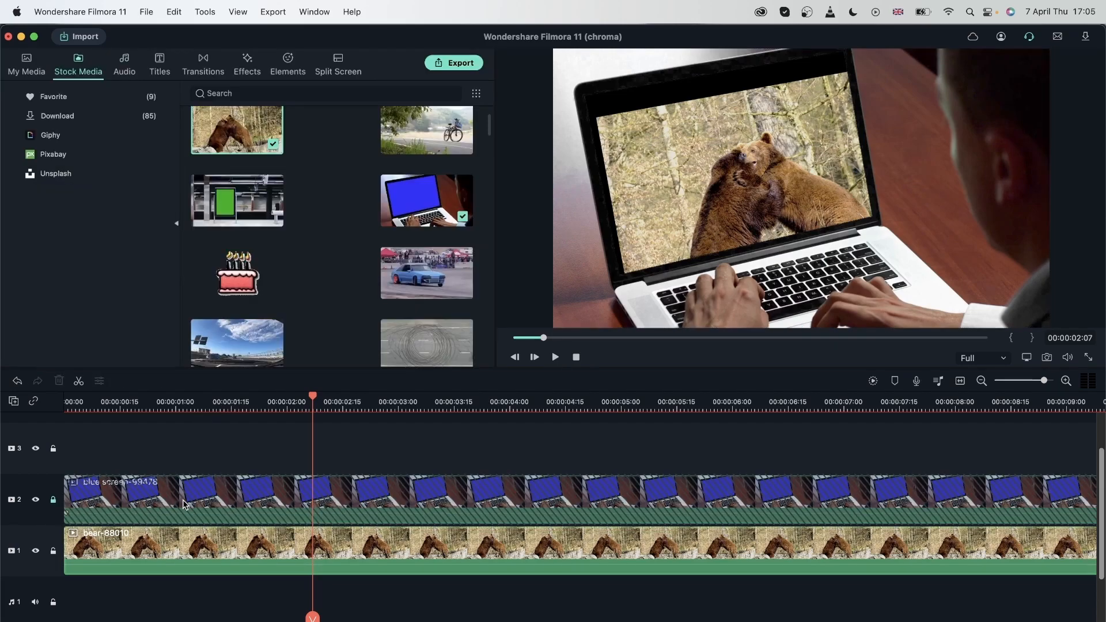
pyautogui.moveTo(777, 173); pyautogui.dragTo(736, 183)
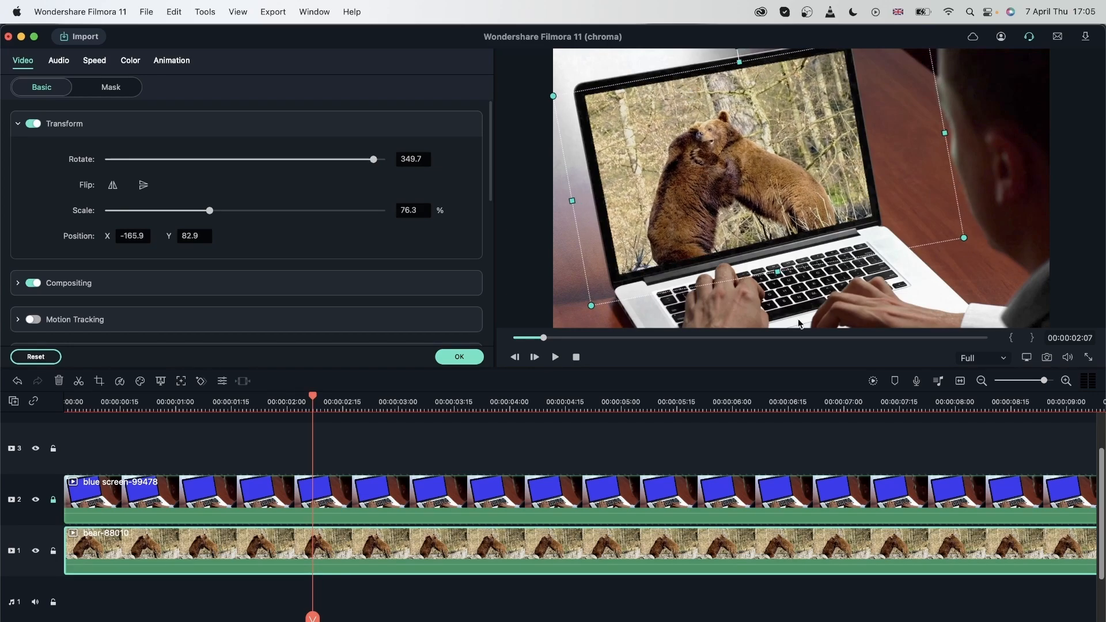
# - Accept the bear clip's settings and review the laptop composite in full screen playback
pyautogui.click(458, 356)
pyautogui.press('super+shift+f')
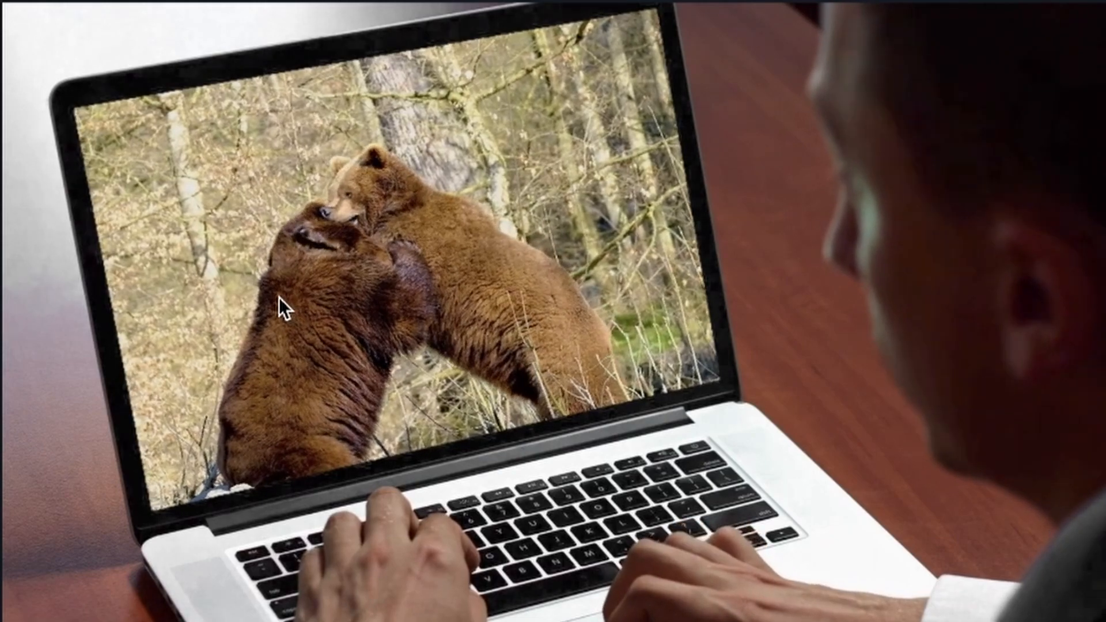
pyautogui.press('Escape')
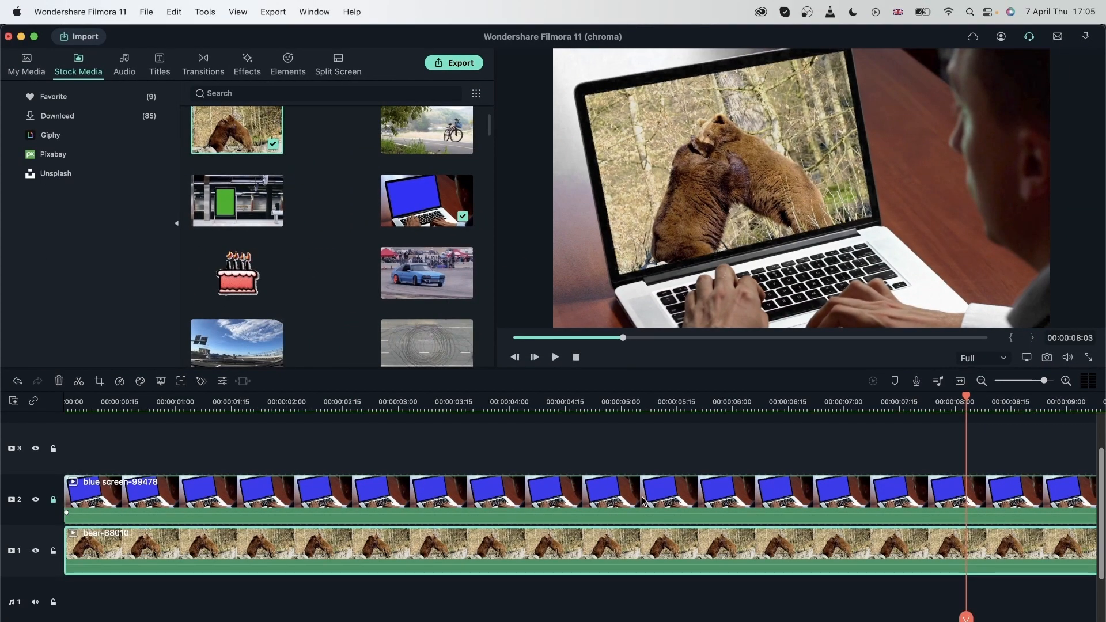